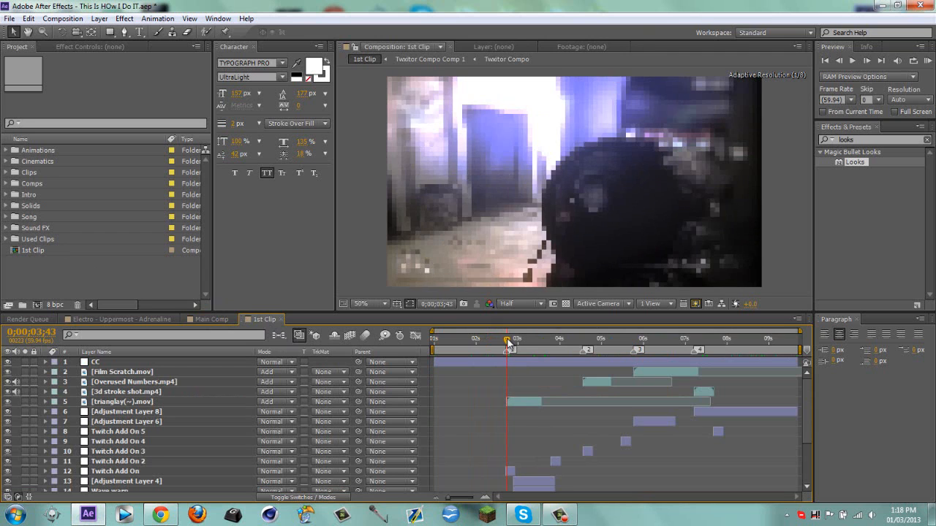
# Step: Add the 1st Clip composition to Main Comp above the song layer and shift it earlier, bringing its first marker close to the composition's first marker
pyautogui.click(212, 319)
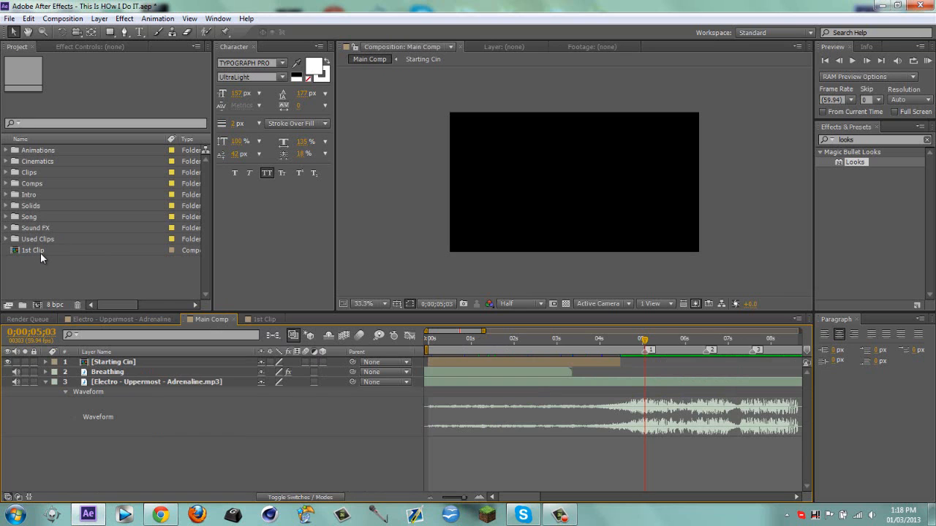
pyautogui.moveTo(41, 252); pyautogui.dragTo(652, 378)
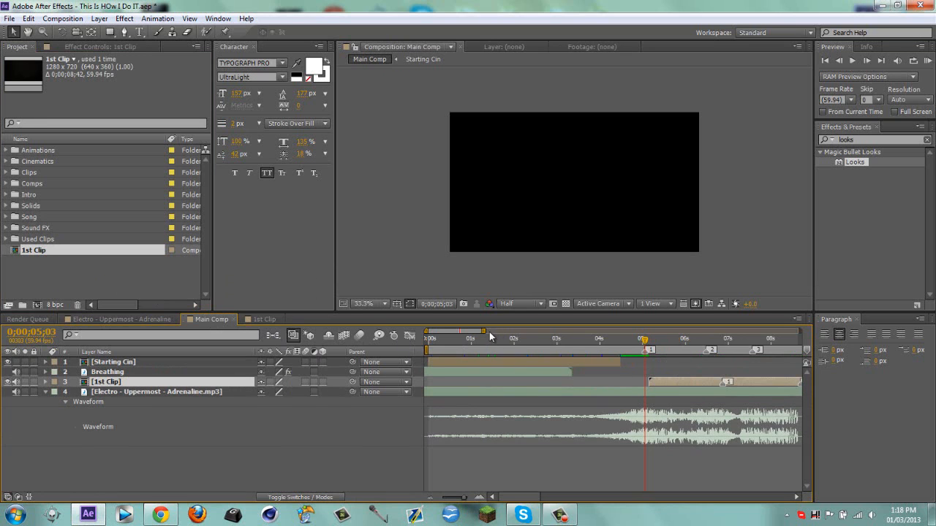
pyautogui.moveTo(478, 332)
pyautogui.mouseDown()
pyautogui.moveTo(462, 333)
pyautogui.moveTo(482, 336)
pyautogui.mouseUp()
pyautogui.moveTo(616, 379); pyautogui.dragTo(517, 383)
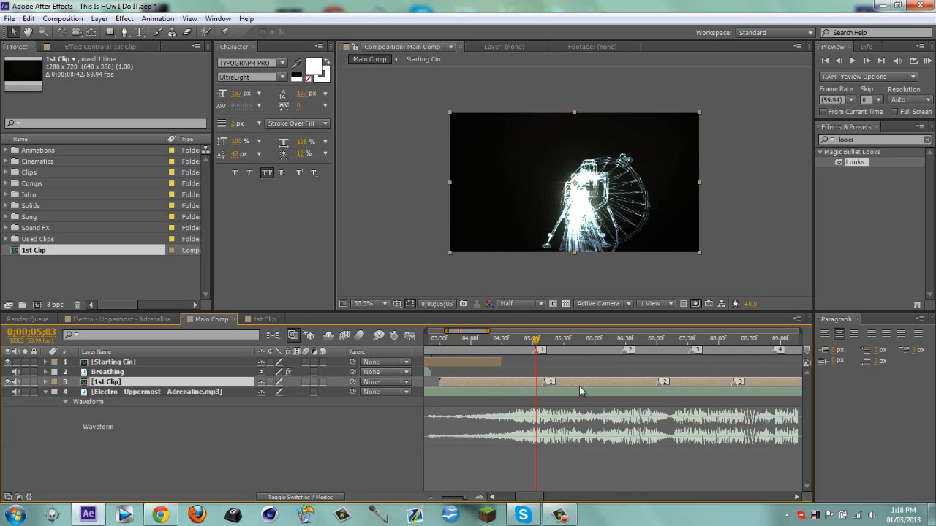
# Step: Enable time remapping on the 1st Clip layer and add keyframes at 0;00;05;07 and at about 0;00;05;12, near its first marker
pyautogui.hotkey('ctrl', 'alt', 't')
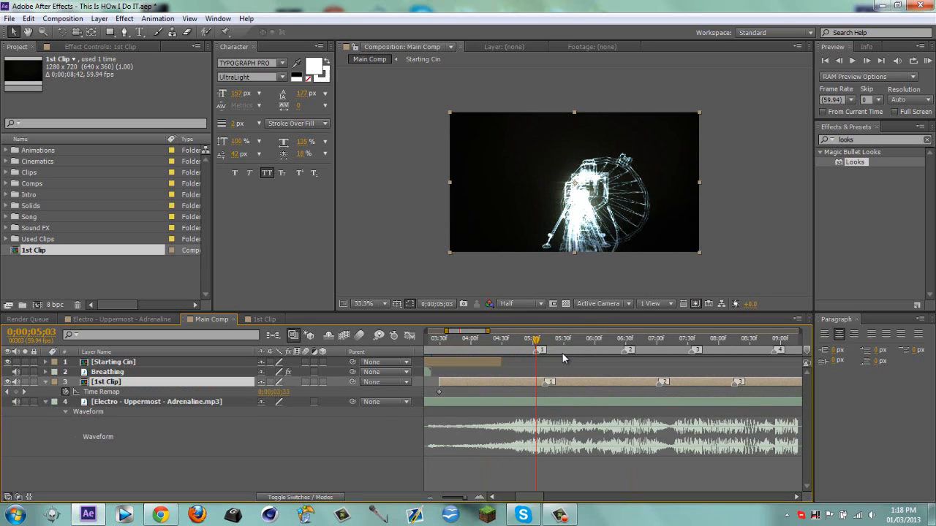
pyautogui.moveTo(539, 341); pyautogui.dragTo(540, 342)
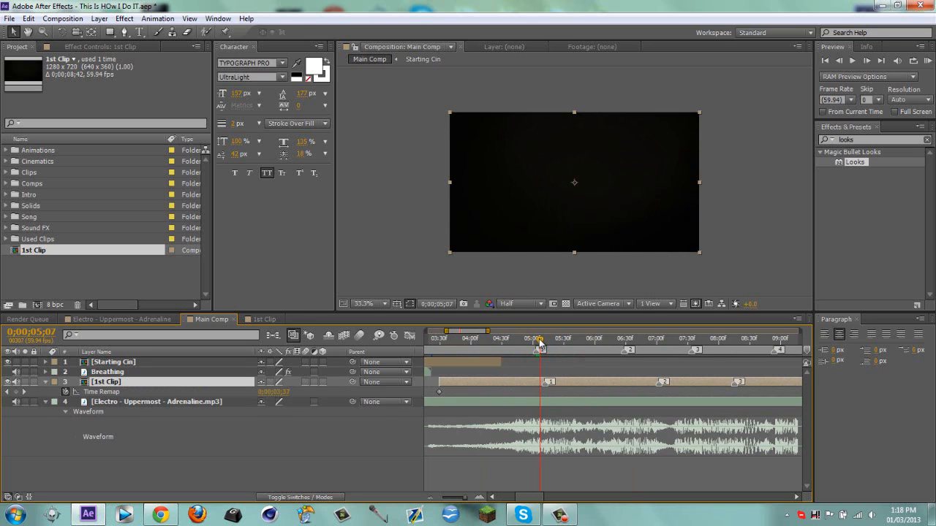
pyautogui.click(16, 392)
pyautogui.press('pagedown')
pyautogui.press('pagedown')
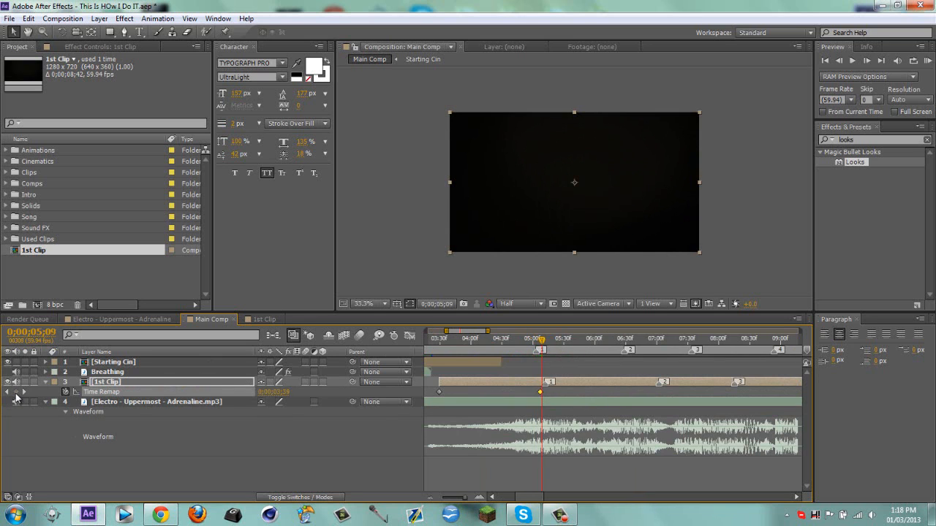
pyautogui.press('pagedown')
pyautogui.press('pagedown')
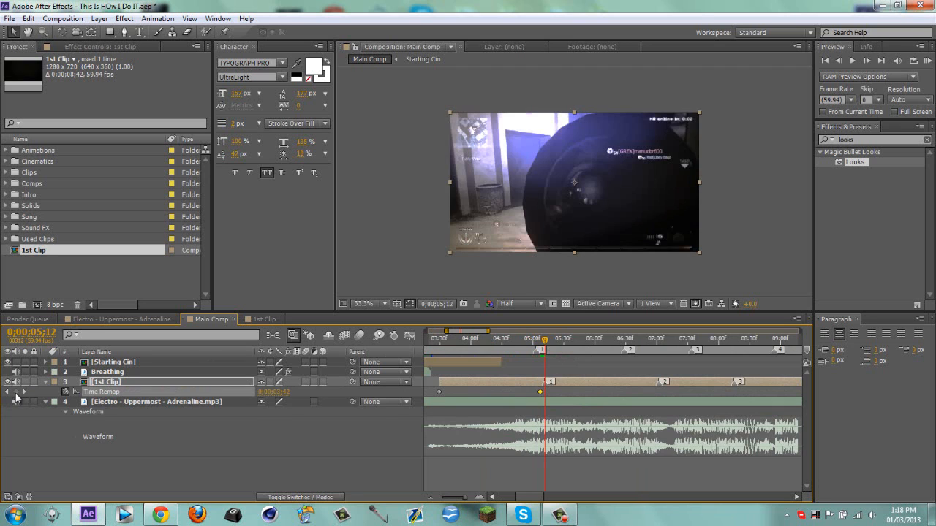
pyautogui.press('pagedown')
# Step: Add time remap keyframes to the 1st Clip layer at its second, third and fourth markers
pyautogui.click(657, 341)
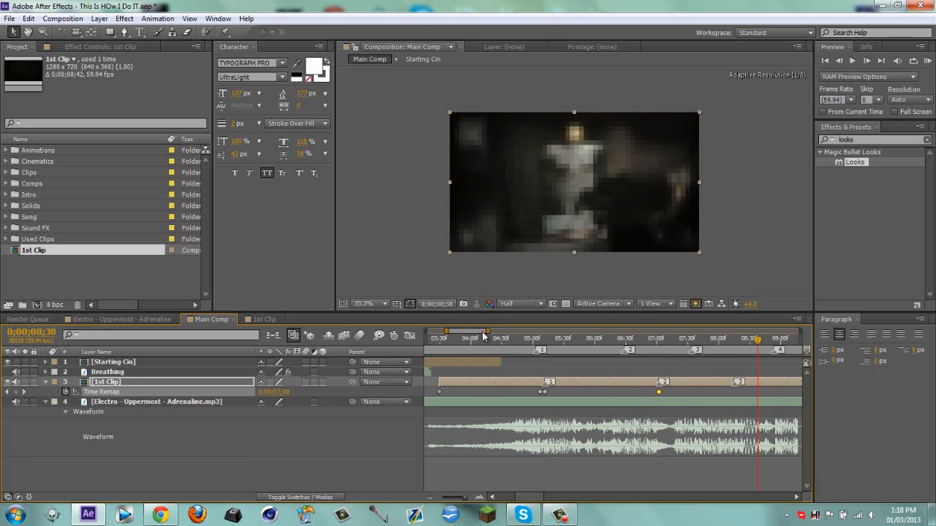
pyautogui.moveTo(740, 341); pyautogui.dragTo(735, 344)
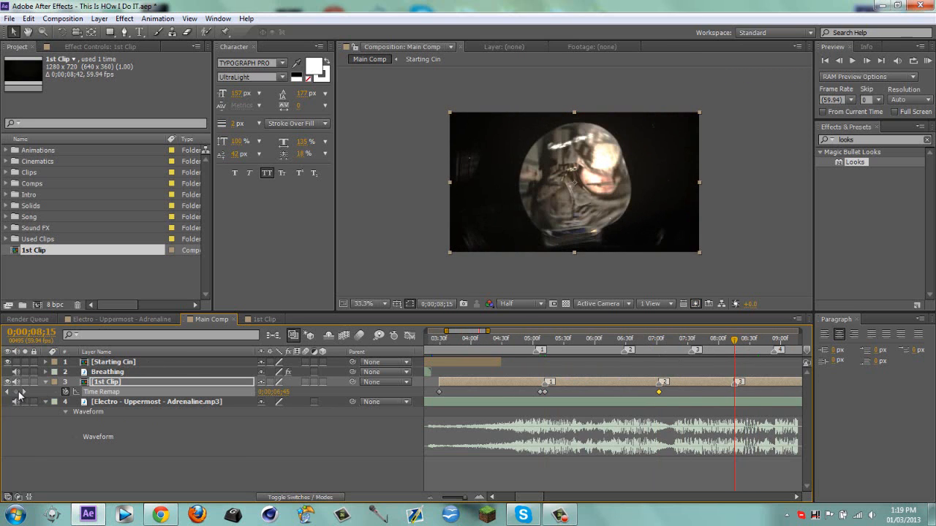
pyautogui.moveTo(488, 332); pyautogui.dragTo(588, 341)
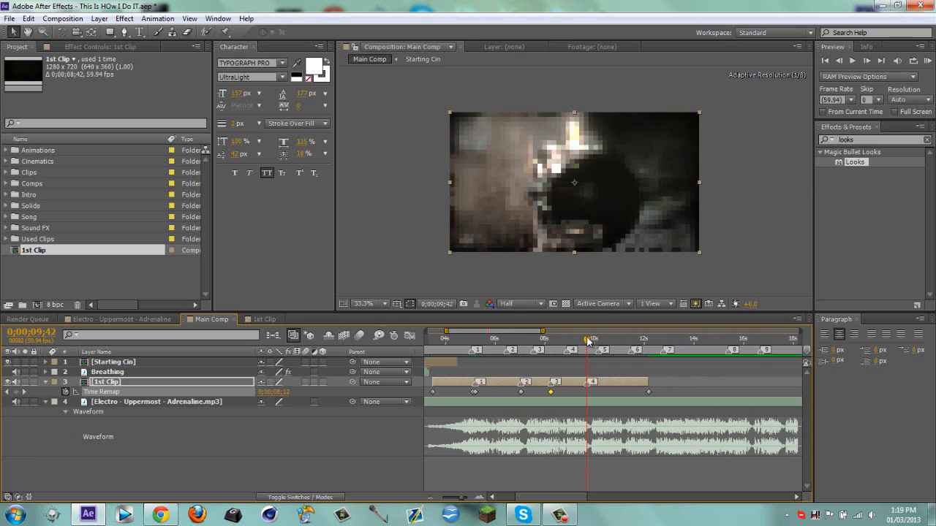
pyautogui.press('pagedown')
pyautogui.click(16, 393)
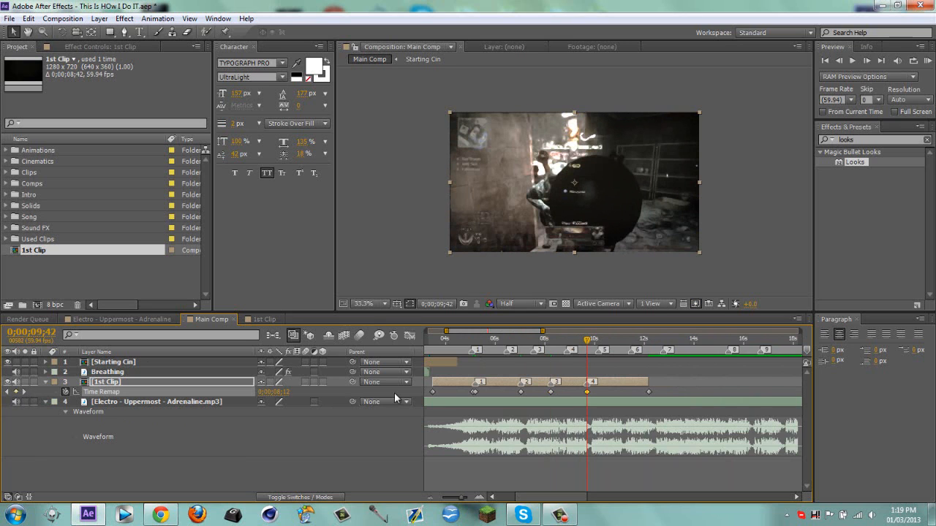
# Step: Move the 1st Clip layer above Starting Cin, to the top of the layer stack
pyautogui.moveTo(473, 333); pyautogui.dragTo(445, 330)
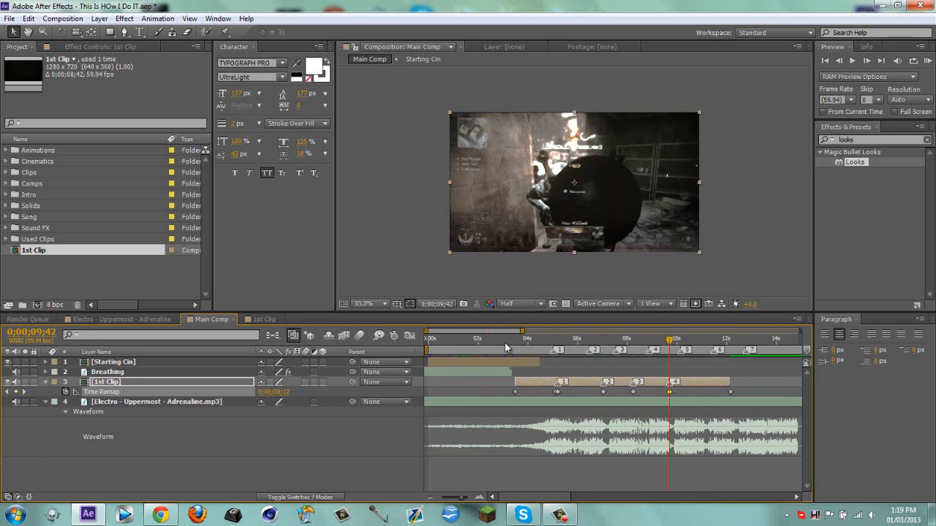
pyautogui.moveTo(516, 342); pyautogui.dragTo(518, 342)
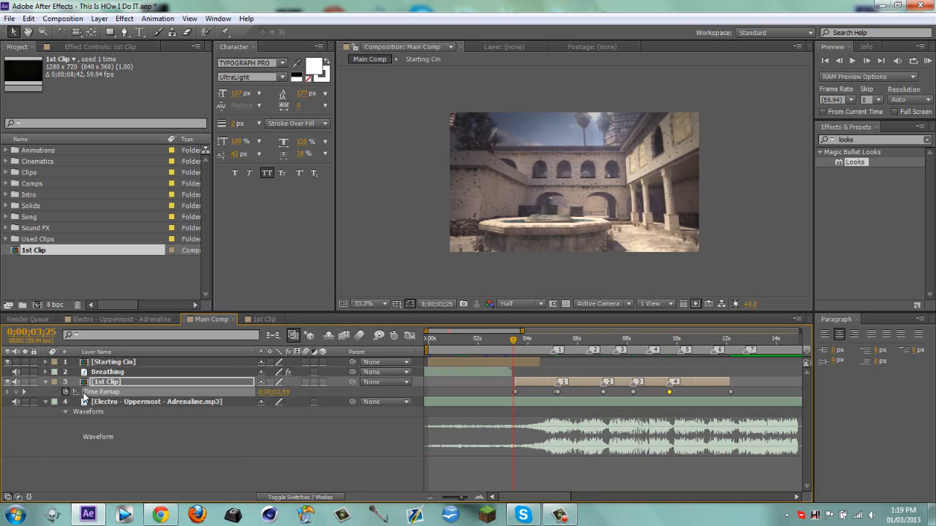
pyautogui.moveTo(105, 385); pyautogui.dragTo(107, 362)
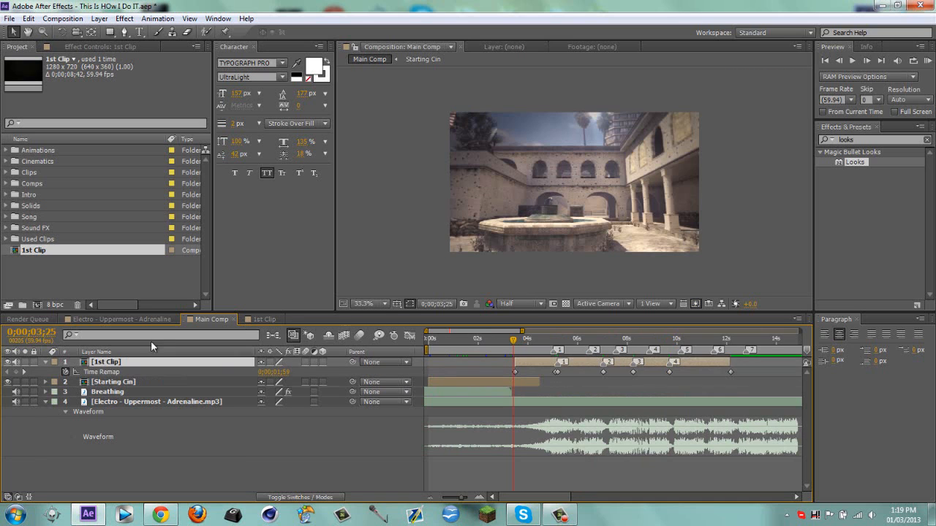
# Step: Enable Collapse Transformations on the 1st Clip layer and check the overlap with the starting cinematic
pyautogui.click(527, 341)
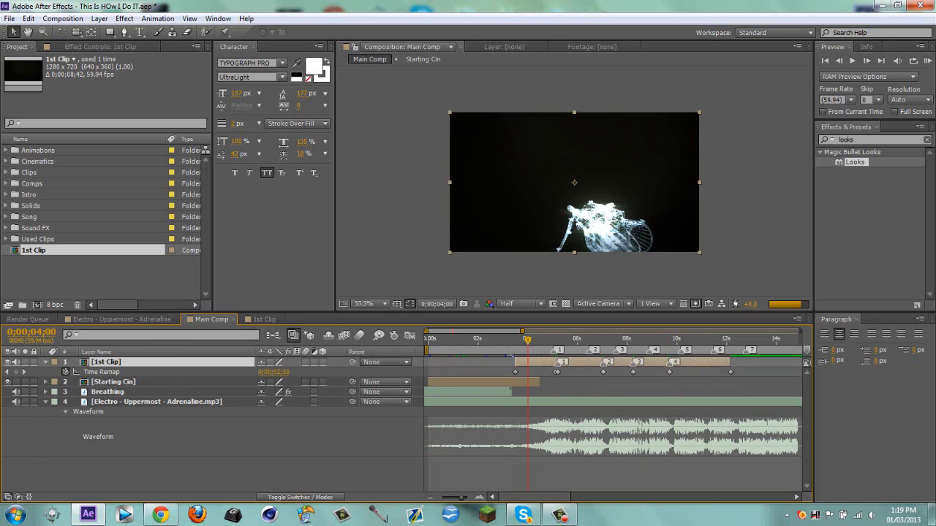
pyautogui.click(272, 363)
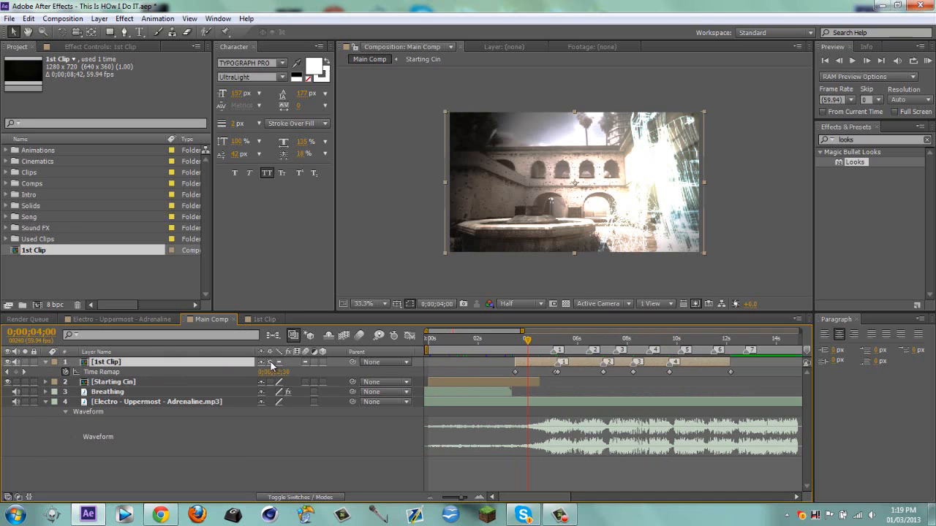
pyautogui.moveTo(528, 340); pyautogui.dragTo(564, 342)
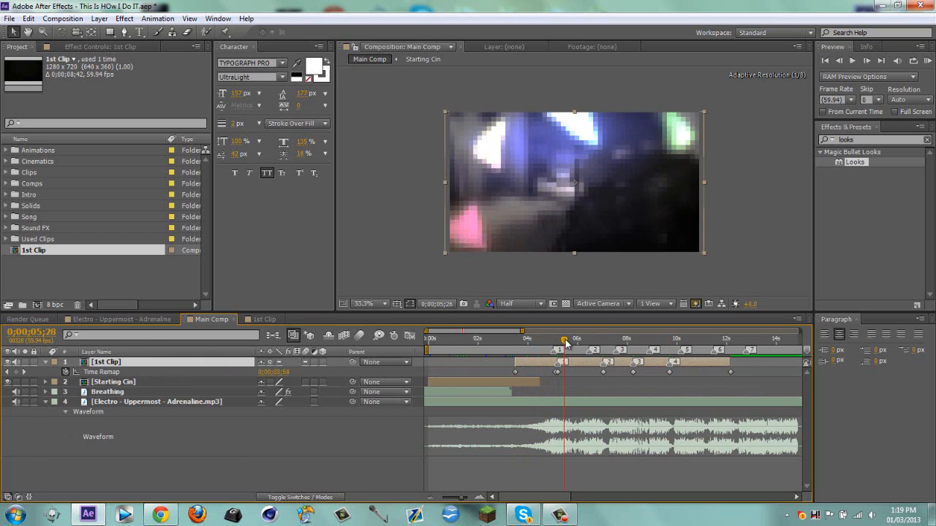
pyautogui.click(557, 341)
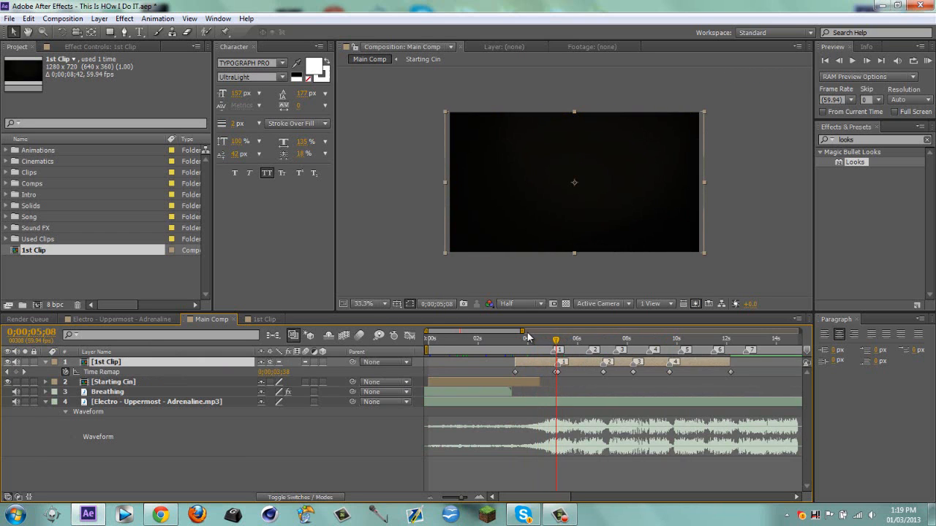
# Step: Shift the 1st Clip layer earlier so the time remap keyframe at its first marker lands at 0;00;05;03
pyautogui.moveTo(523, 331); pyautogui.dragTo(479, 332)
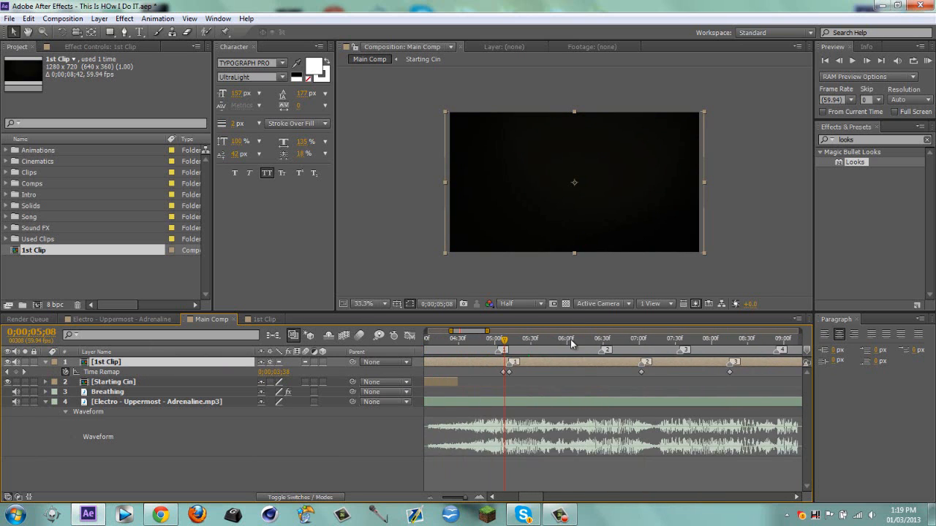
pyautogui.press('1')
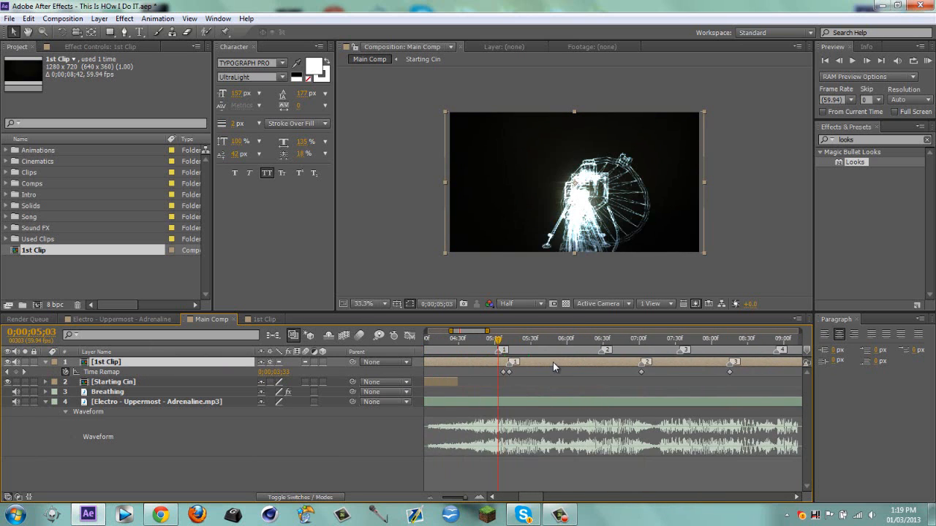
pyautogui.moveTo(552, 362); pyautogui.dragTo(542, 364)
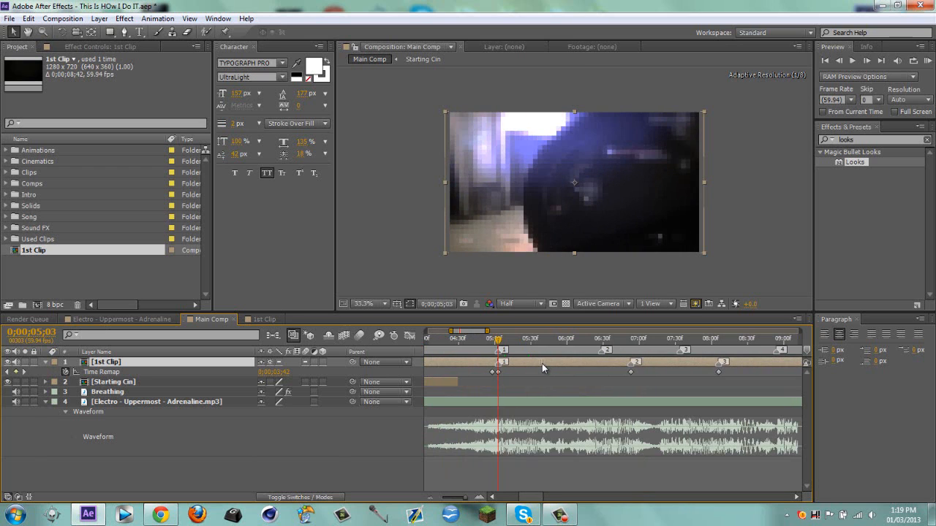
pyautogui.click(496, 373)
pyautogui.moveTo(498, 372); pyautogui.dragTo(499, 372)
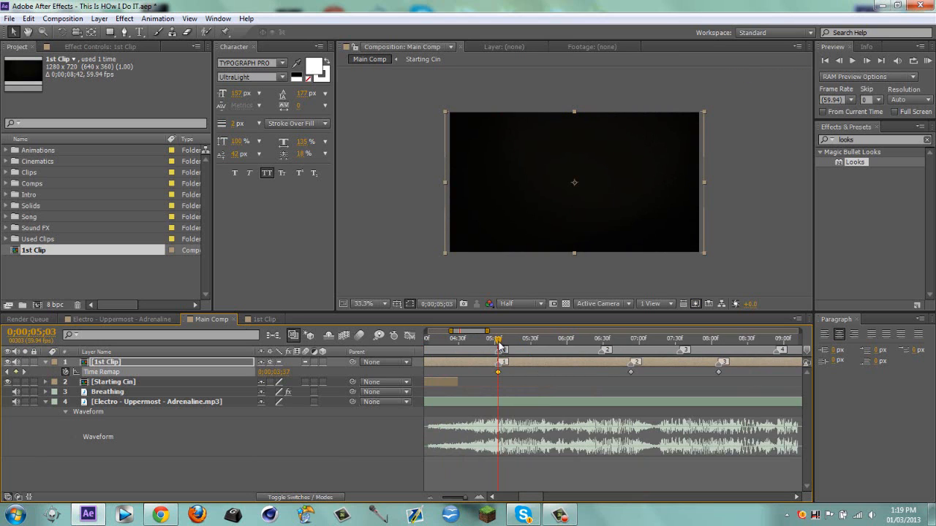
pyautogui.hotkey('ctrl', 'z')
# Step: Move 1st Clip's second time remap keyframe to 0;00;05;02, directly before the keyframe at its first marker
pyautogui.moveTo(494, 374); pyautogui.dragTo(495, 374)
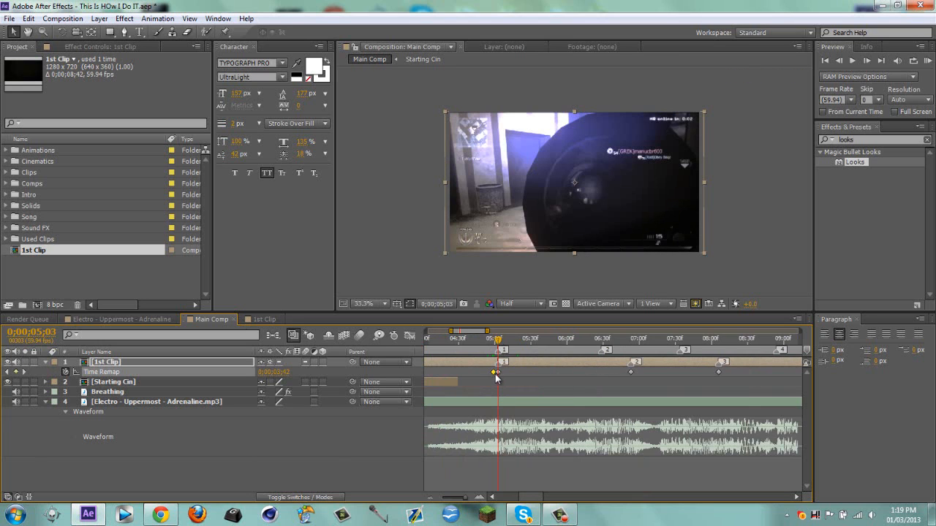
pyautogui.press('pageup')
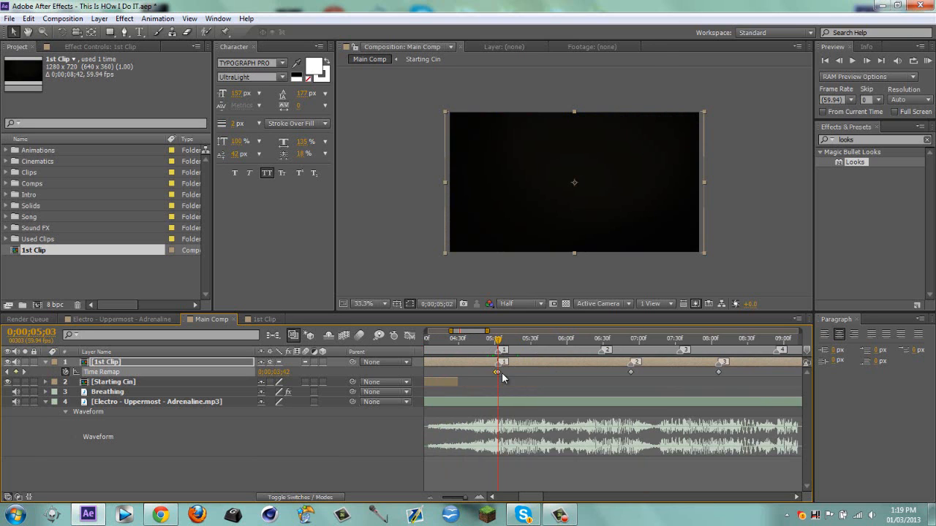
pyautogui.moveTo(486, 332); pyautogui.dragTo(471, 332)
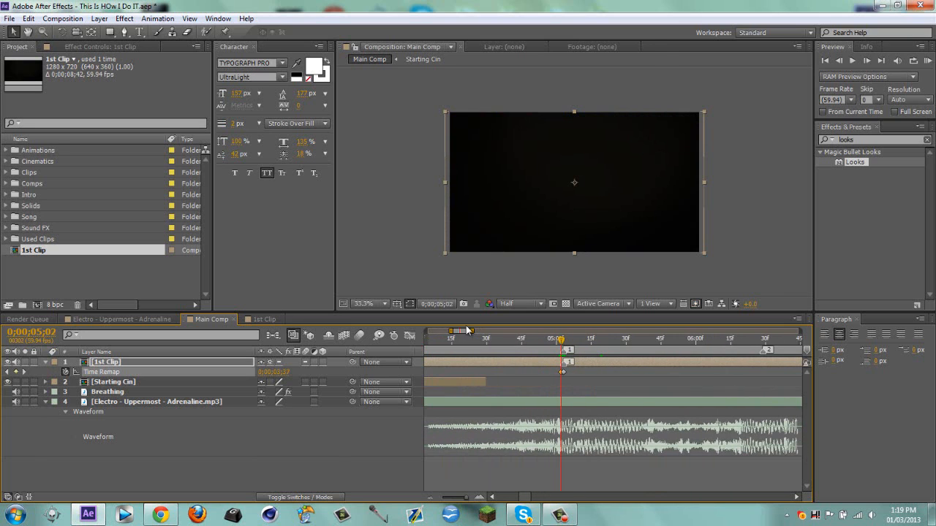
# Step: Enable time remapping on Starting Cin, then move its end keyframe and extend the layer's out point to 0;00;05;03
pyautogui.moveTo(473, 331); pyautogui.dragTo(433, 331)
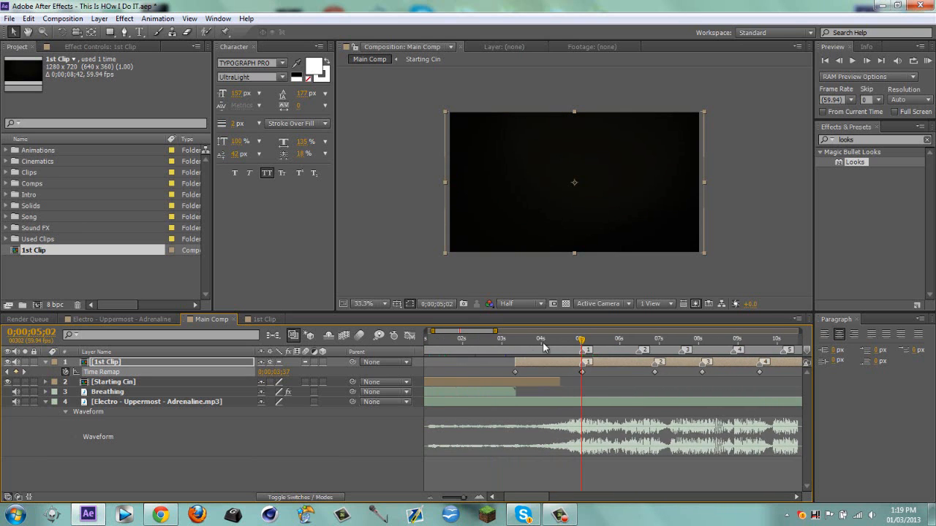
pyautogui.moveTo(544, 342)
pyautogui.mouseDown()
pyautogui.moveTo(554, 341)
pyautogui.moveTo(529, 342)
pyautogui.moveTo(546, 342)
pyautogui.mouseUp()
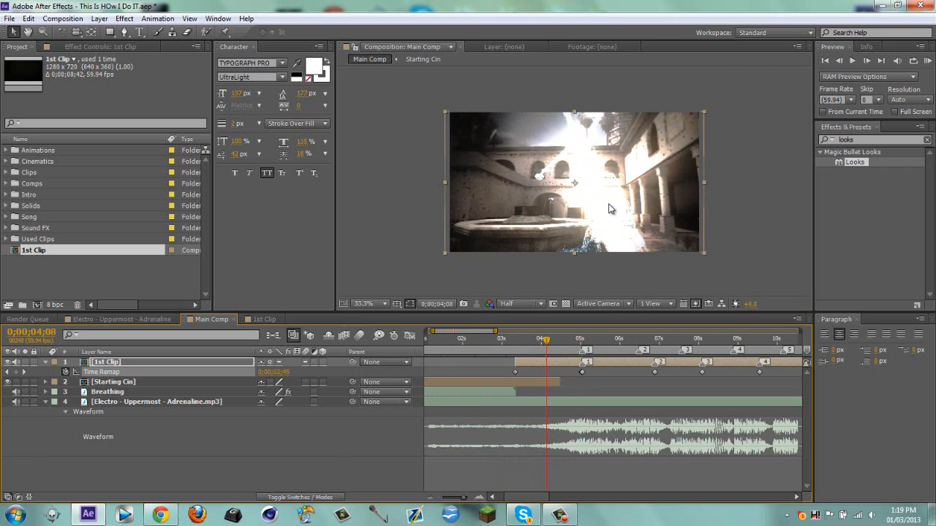
pyautogui.moveTo(549, 343)
pyautogui.mouseDown()
pyautogui.moveTo(572, 346)
pyautogui.moveTo(563, 341)
pyautogui.mouseUp()
pyautogui.click(544, 383)
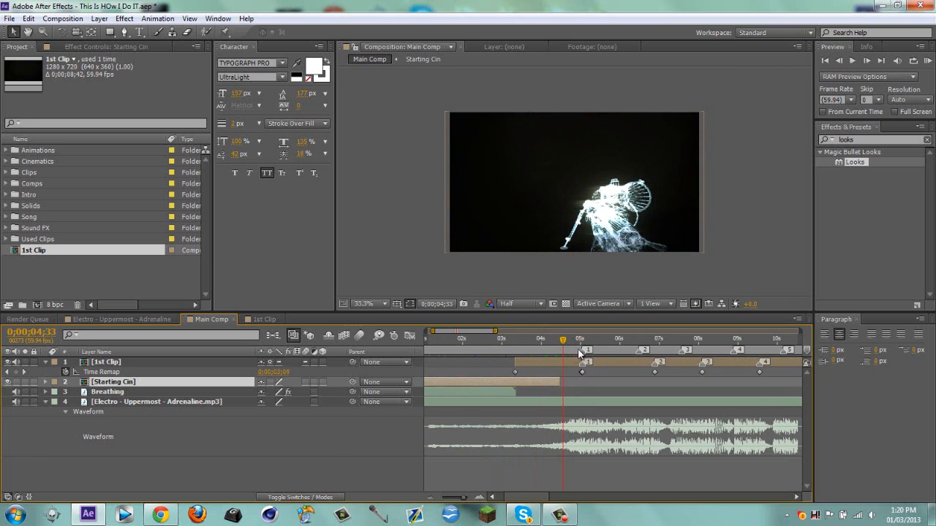
pyautogui.hotkey('ctrl', 'alt', 't')
pyautogui.press('k')
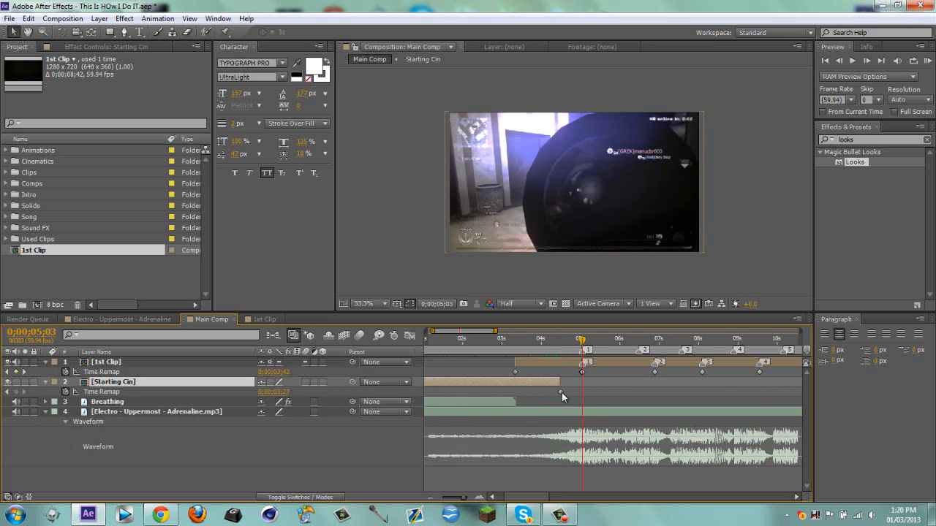
pyautogui.moveTo(561, 393); pyautogui.dragTo(588, 393)
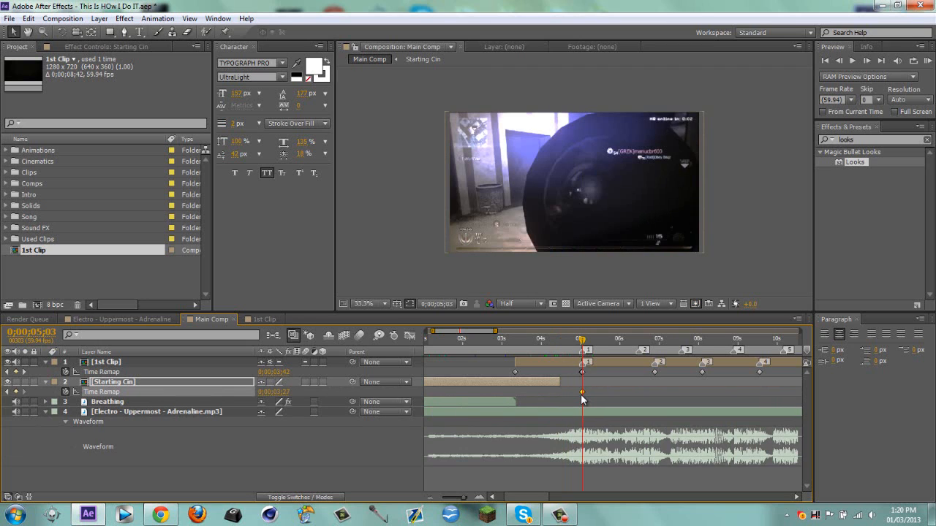
pyautogui.moveTo(559, 383); pyautogui.dragTo(583, 383)
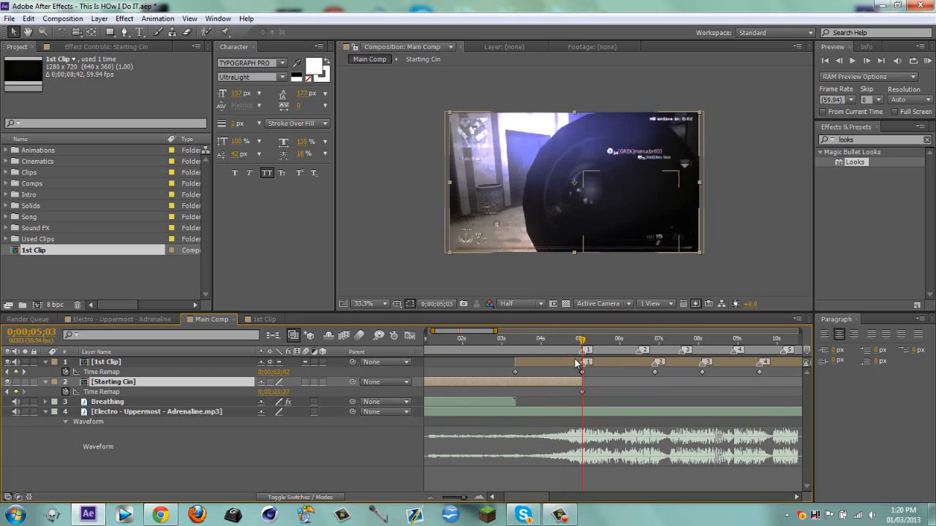
pyautogui.press('u')
# Step: Move 1st Clip's first time remap keyframe and in point to 0;00;04;06, then scrub through the transition into the clip
pyautogui.click(557, 342)
pyautogui.moveTo(557, 343); pyautogui.dragTo(579, 344)
pyautogui.click(542, 341)
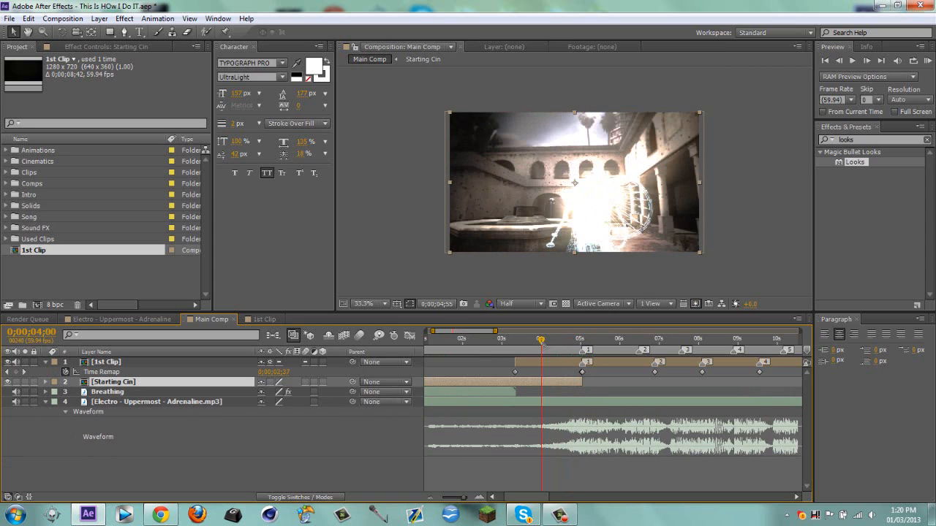
pyautogui.moveTo(514, 372); pyautogui.dragTo(548, 374)
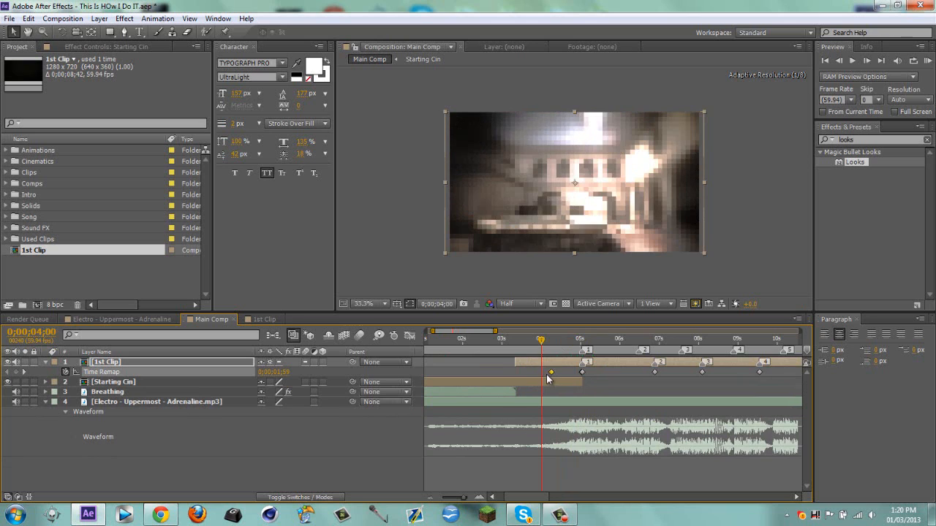
pyautogui.click(25, 373)
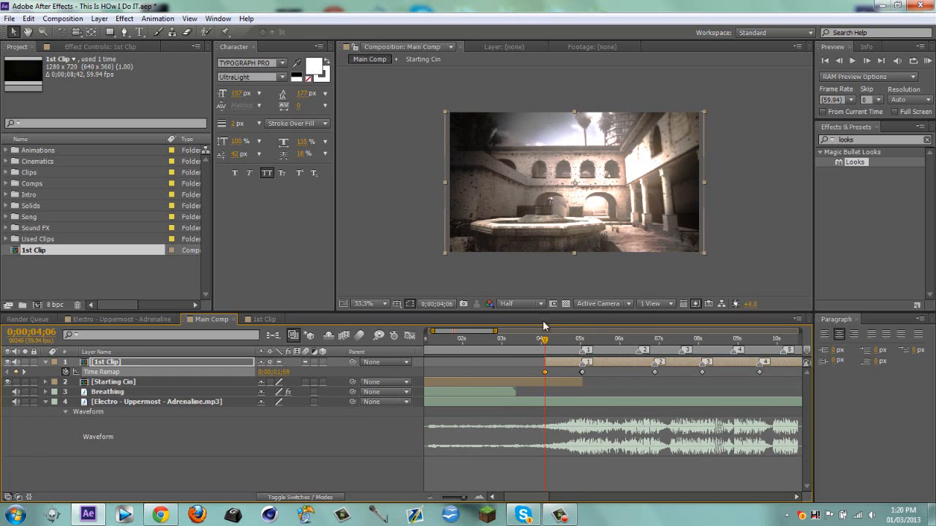
pyautogui.moveTo(545, 342); pyautogui.dragTo(597, 343)
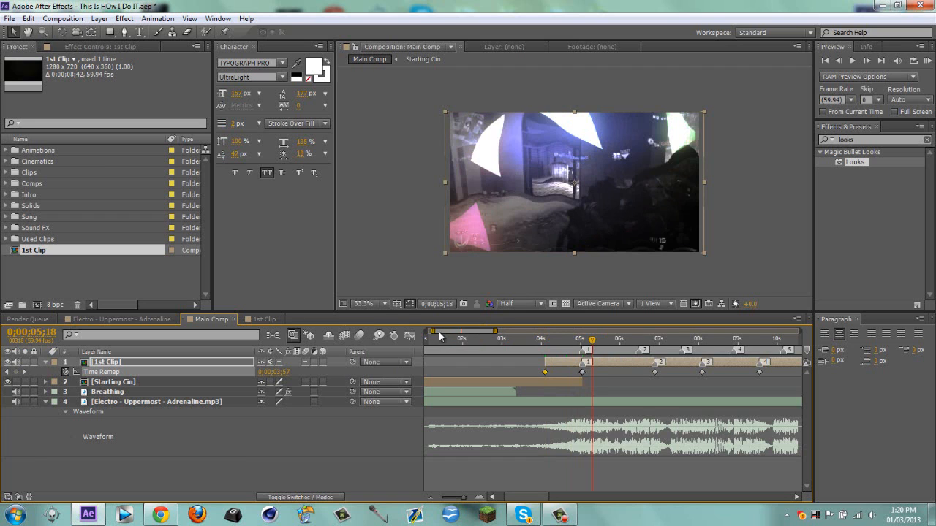
# Step: Move 1st Clip's time remap keyframe for its second marker to Main Comp's beat marker 2 at 0;00;06;29
pyautogui.moveTo(441, 332); pyautogui.dragTo(433, 334)
pyautogui.click(479, 340)
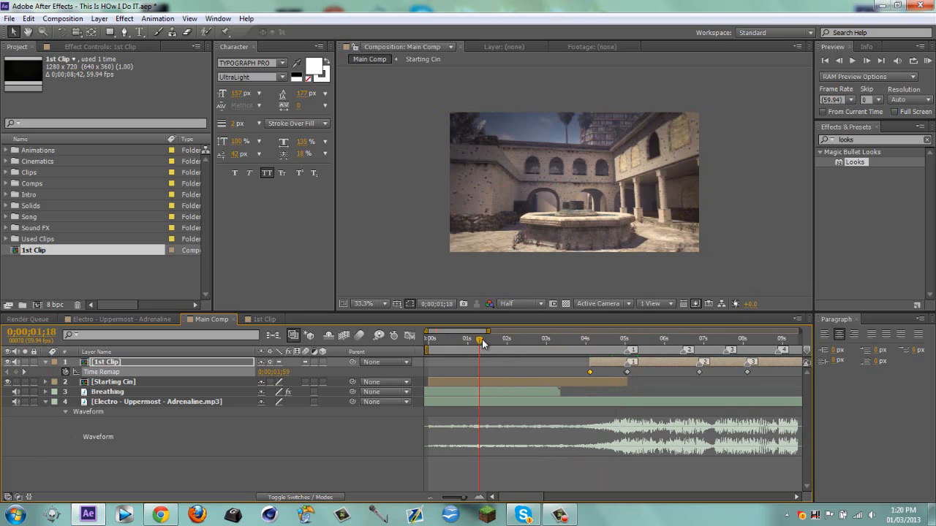
pyautogui.moveTo(483, 342); pyautogui.dragTo(700, 356)
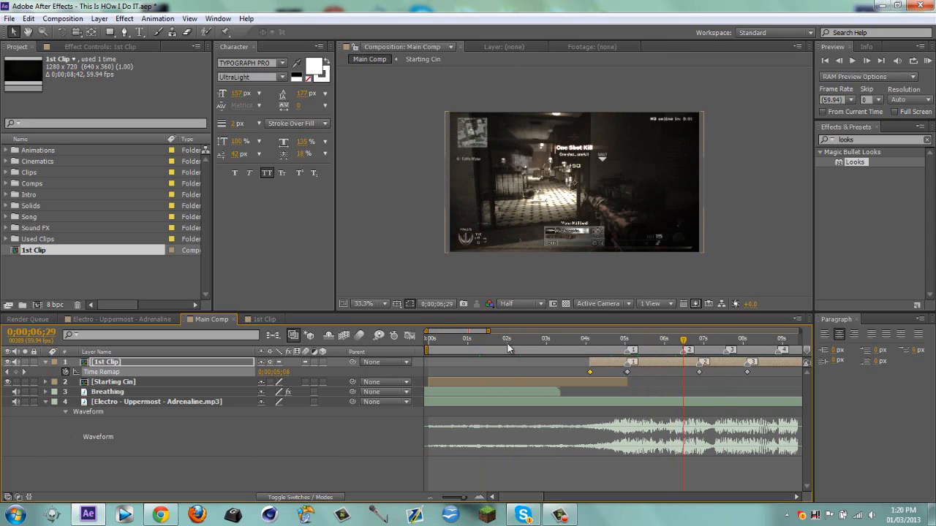
pyautogui.moveTo(472, 333); pyautogui.dragTo(488, 331)
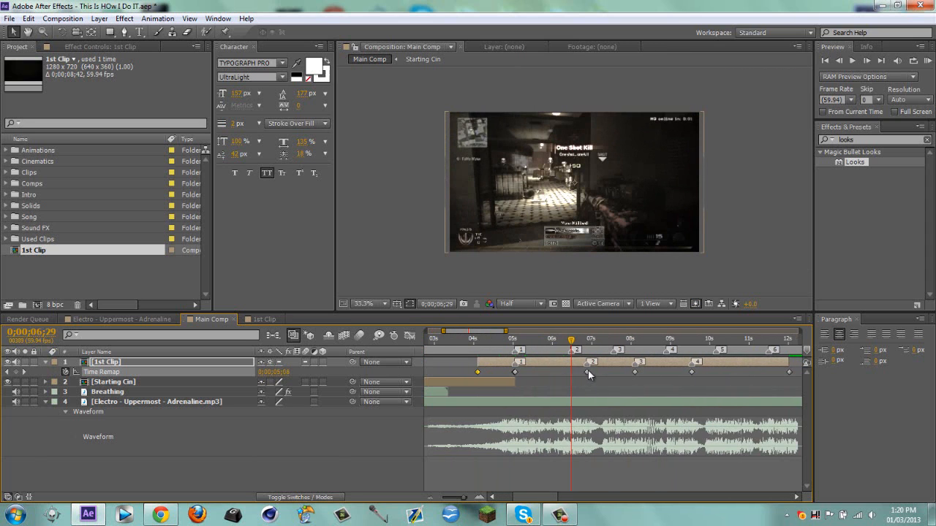
pyautogui.moveTo(587, 372); pyautogui.dragTo(570, 374)
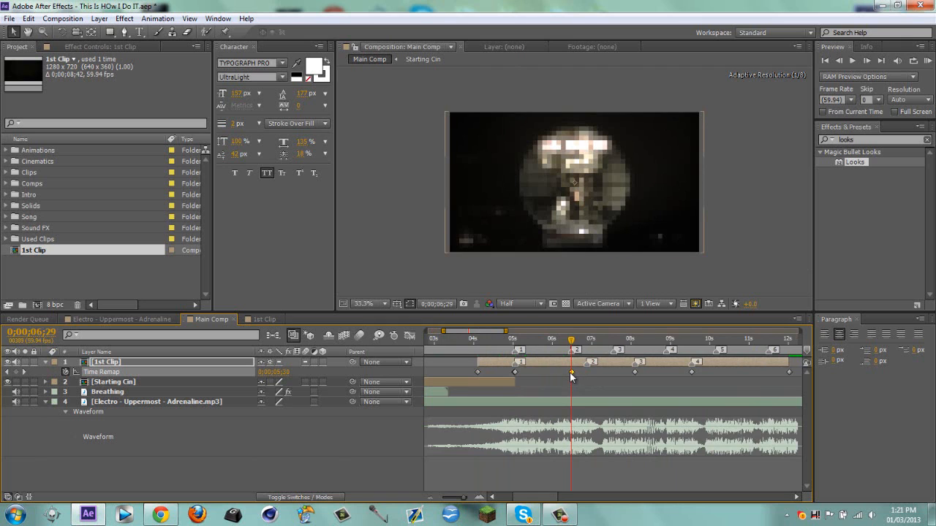
pyautogui.moveTo(570, 373); pyautogui.dragTo(570, 372)
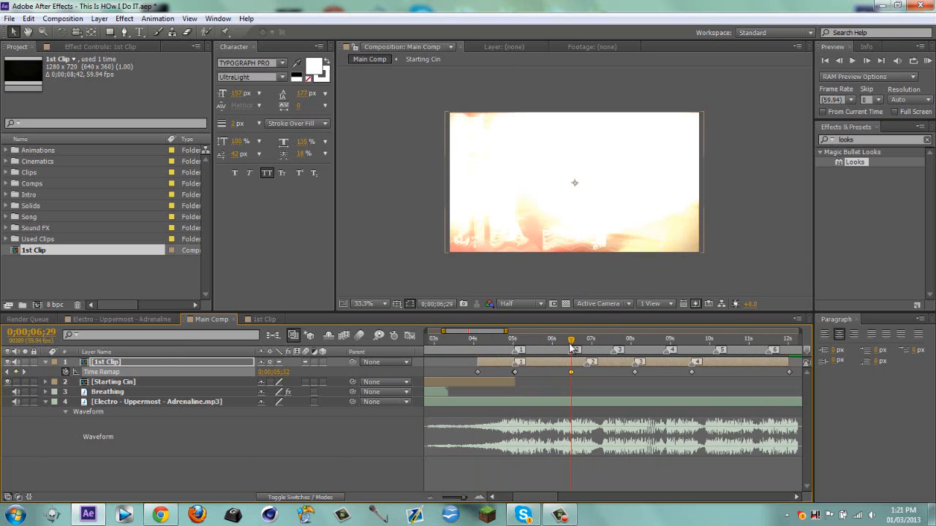
# Step: Move 1st Clip's time remap keyframes for its third and fourth markers to beat markers 3 and 4, at 0;00;07;34 and 0;00;08;54
pyautogui.moveTo(572, 342); pyautogui.dragTo(586, 343)
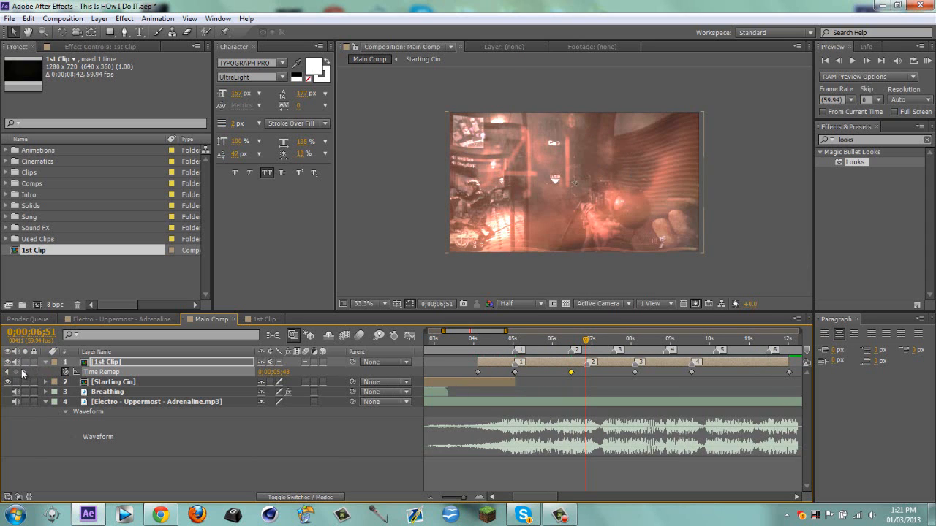
pyautogui.click(354, 374)
pyautogui.click(613, 340)
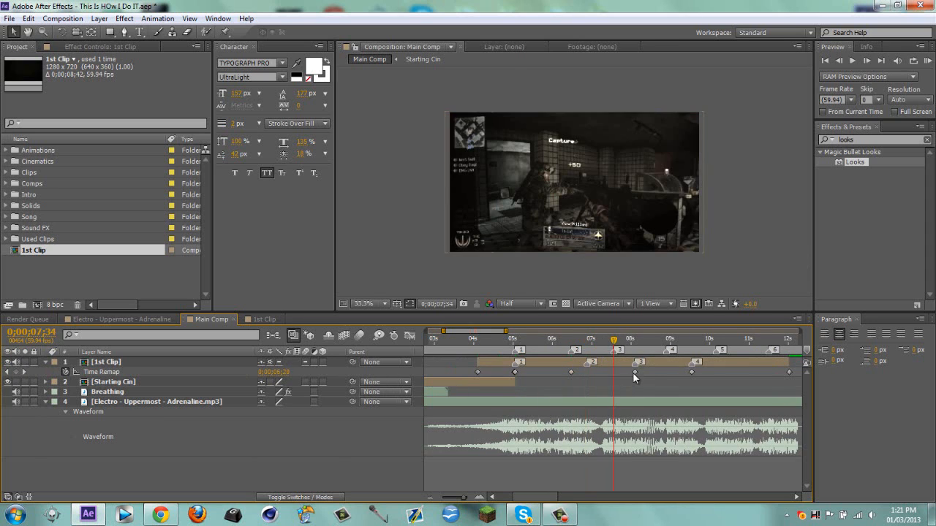
pyautogui.moveTo(635, 372); pyautogui.dragTo(613, 373)
pyautogui.press('4')
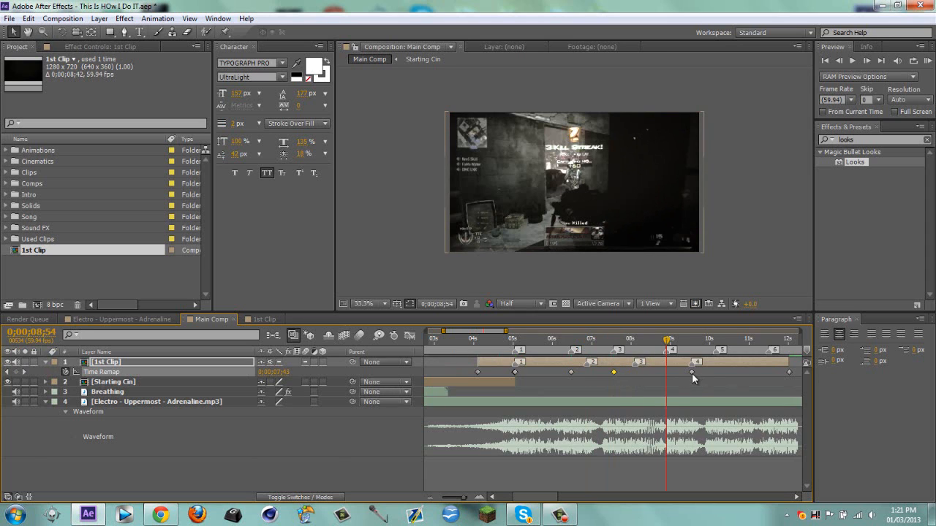
pyautogui.moveTo(691, 372); pyautogui.dragTo(665, 377)
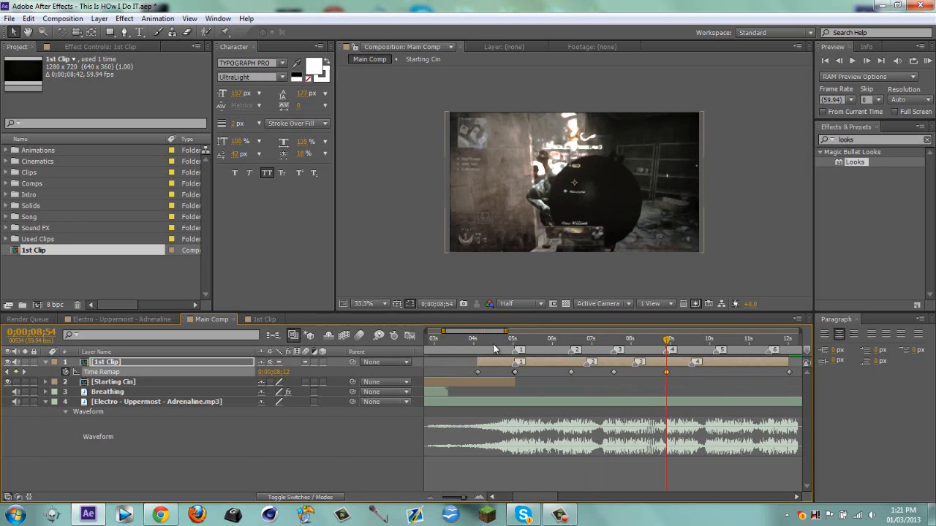
# Step: Check the ending of the 1st Clip composition, then move its last time remap keyframe in Main Comp to 0;00;10;11 near beat marker 5
pyautogui.click(264, 320)
pyautogui.press('4')
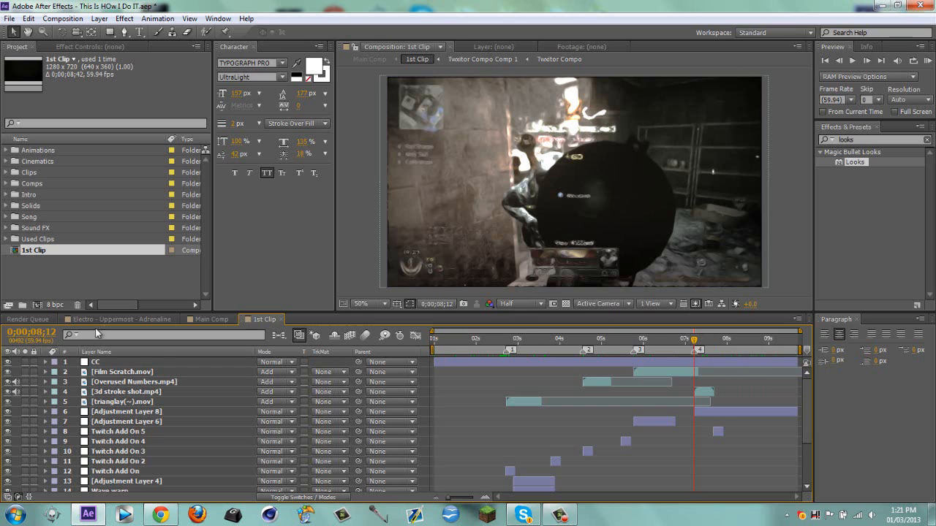
pyautogui.moveTo(772, 337); pyautogui.dragTo(811, 338)
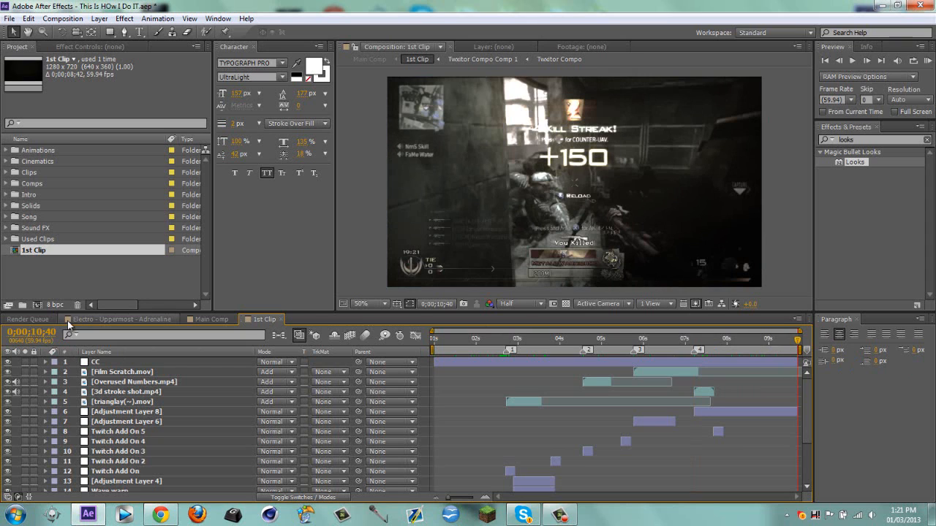
pyautogui.click(218, 319)
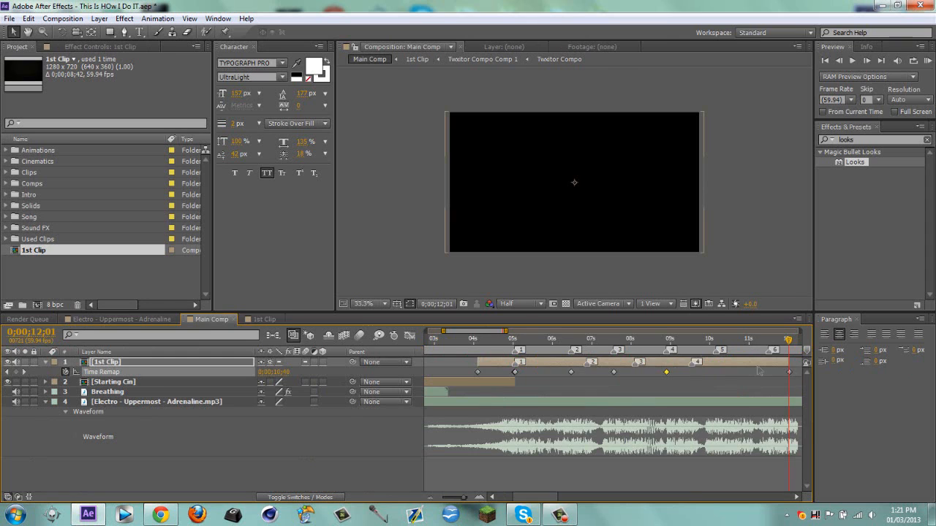
pyautogui.click(6, 372)
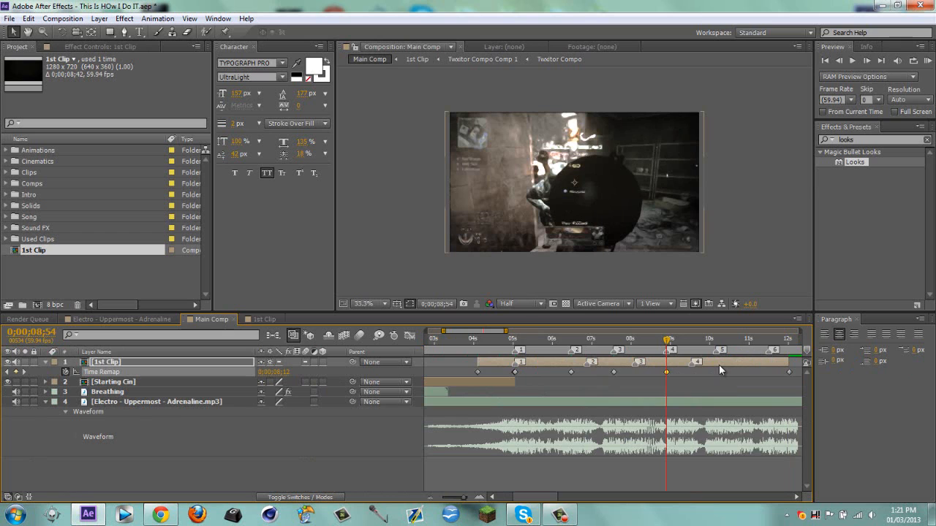
pyautogui.press('space')
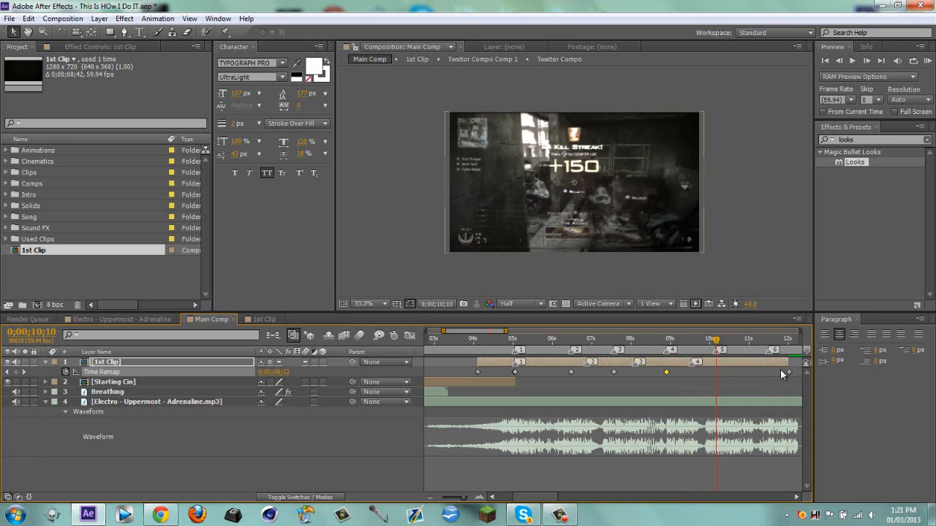
pyautogui.moveTo(789, 372); pyautogui.dragTo(716, 373)
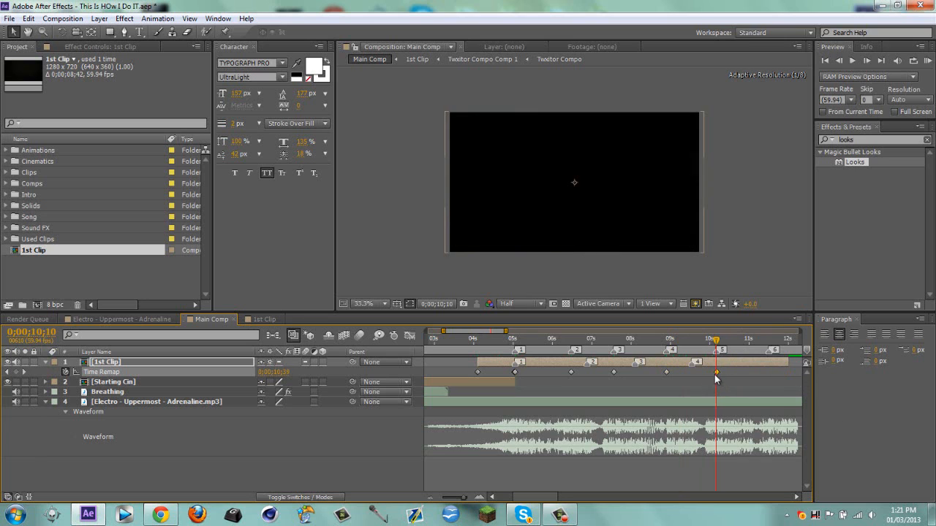
pyautogui.click(776, 365)
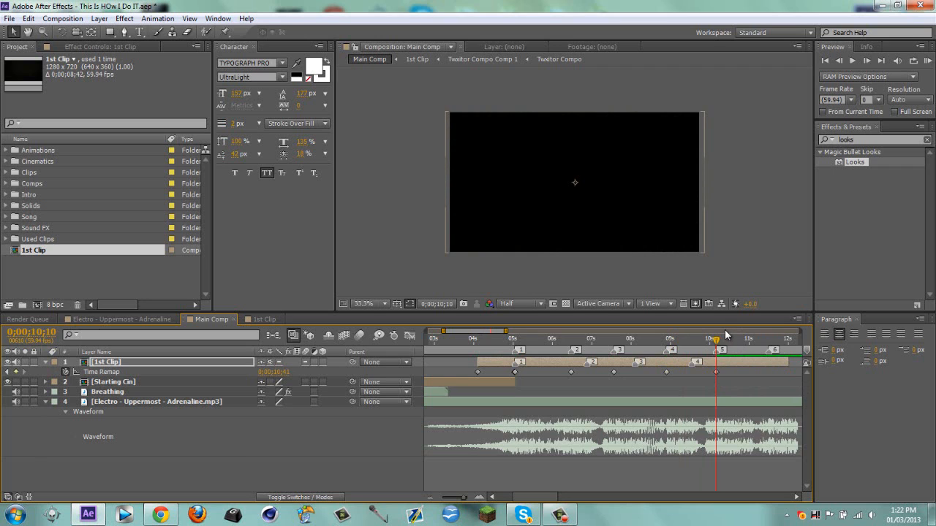
pyautogui.click(716, 371)
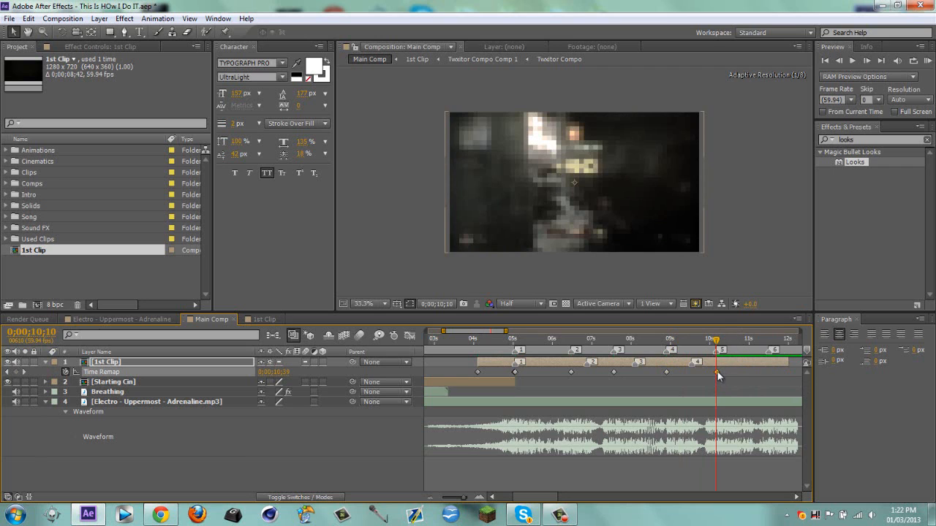
# Step: Trim 1st Clip's out point to its last time remap keyframe at 0;00;10;11 and collapse the layer's keyframed properties
pyautogui.moveTo(782, 363); pyautogui.dragTo(782, 363)
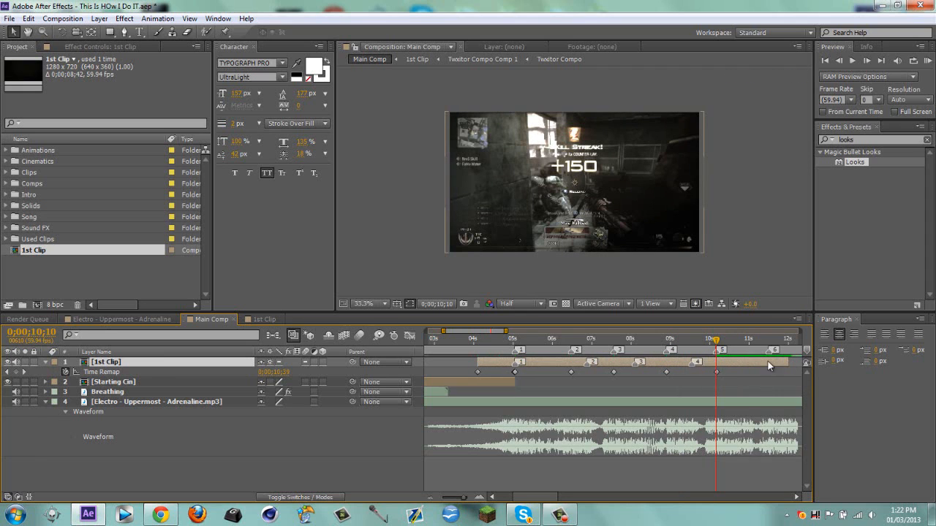
pyautogui.click(25, 373)
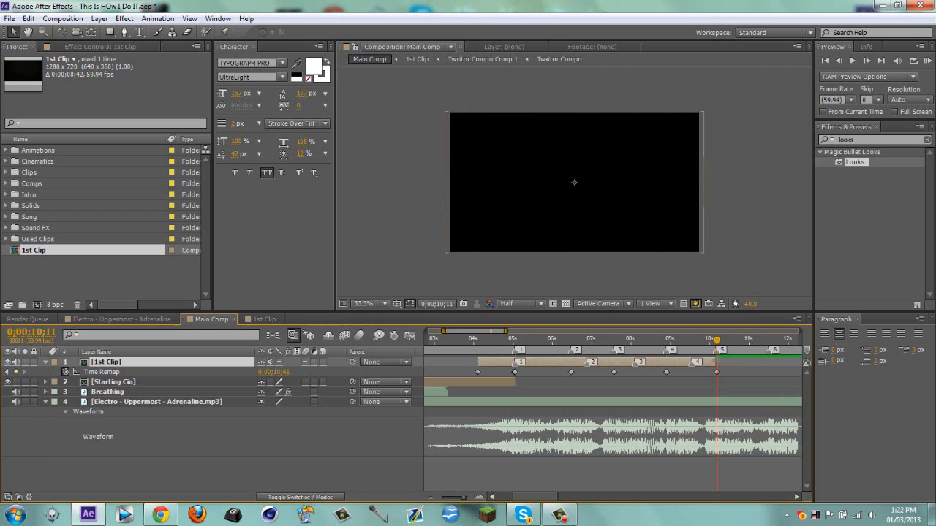
pyautogui.press('u')
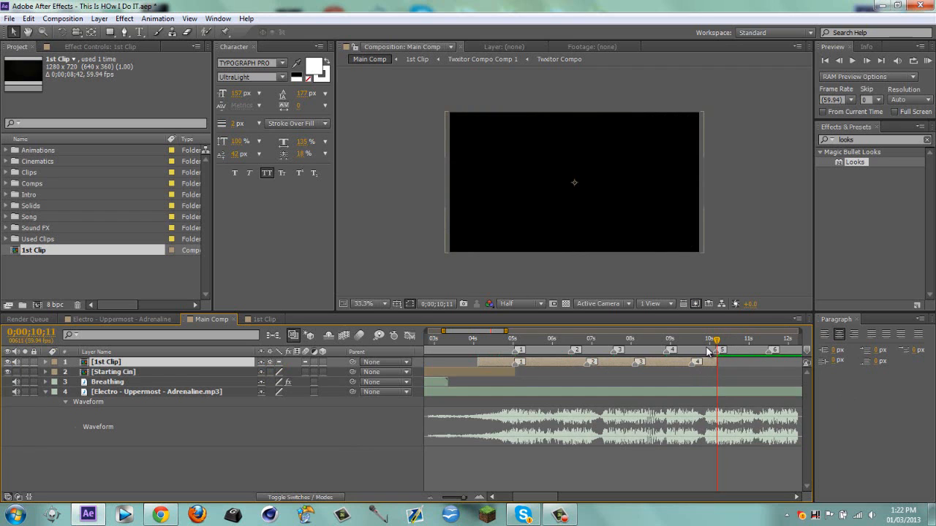
# Step: Enlarge the Main Comp view to 50% and examine 1st Clip's frames at 0;00;09;46 and 0;00;09;25
pyautogui.click(701, 341)
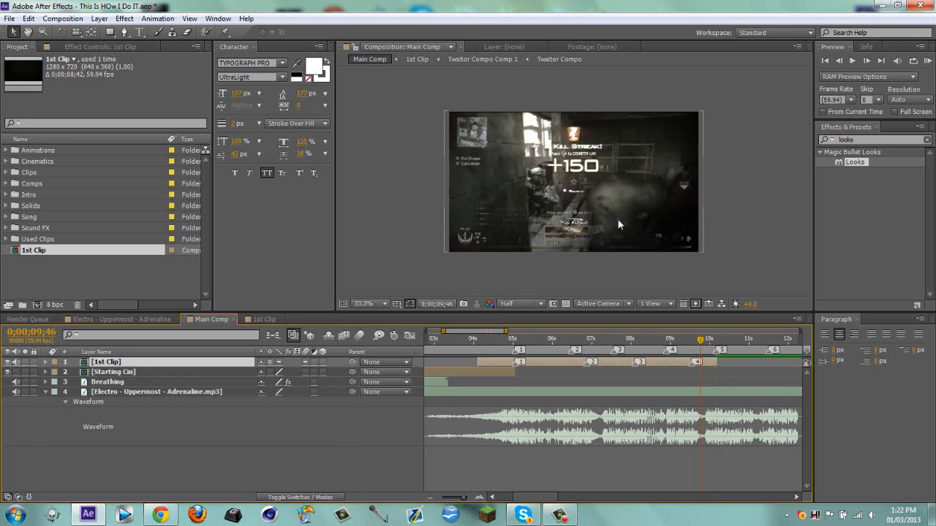
pyautogui.press('/')
pyautogui.press(',')
pyautogui.press(',')
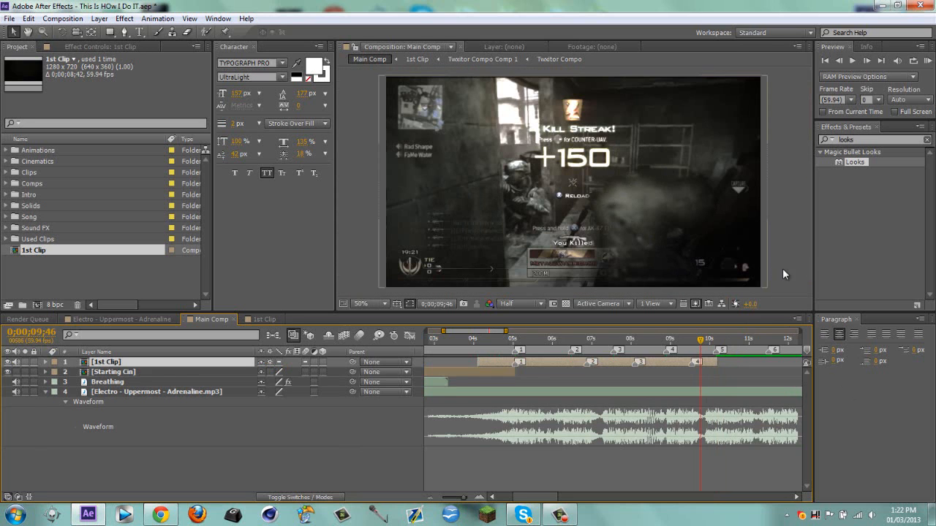
pyautogui.click(687, 341)
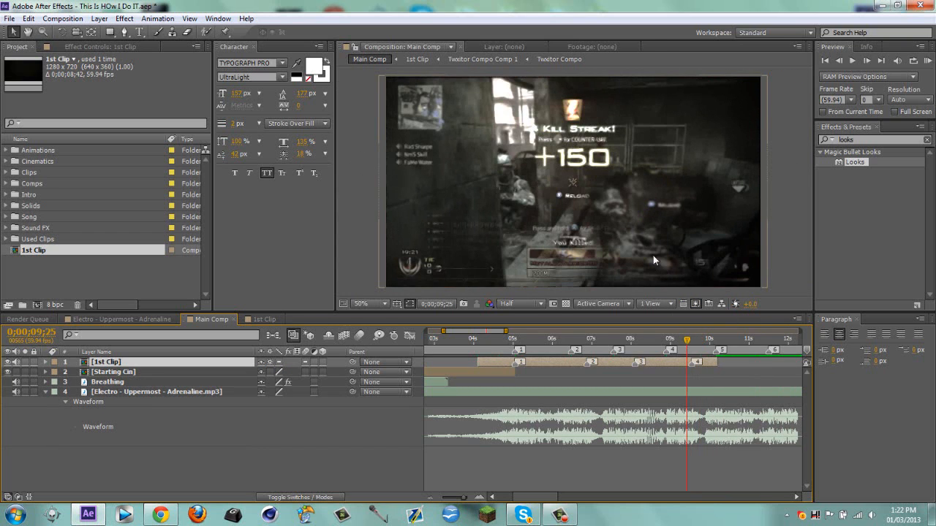
# Step: Close the 1st Clip composition's timeline and file the composition away in a project folder
pyautogui.click(262, 319)
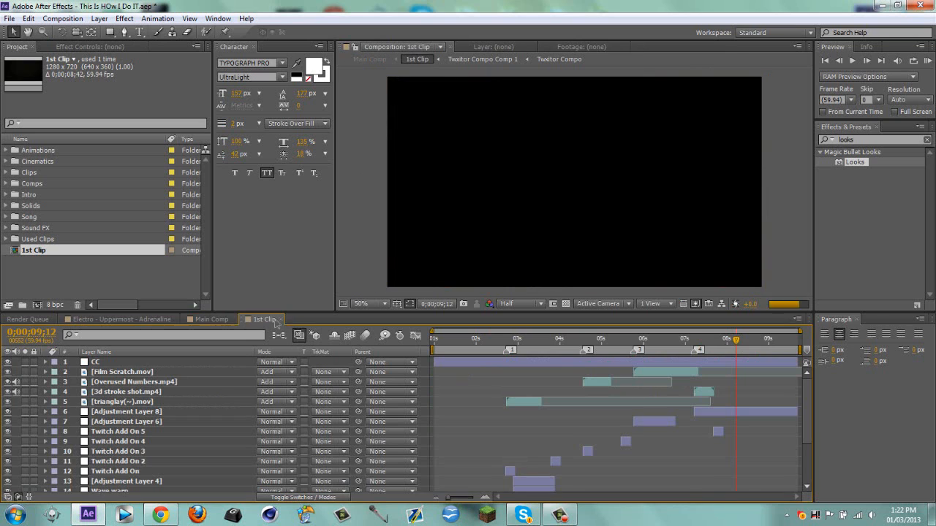
pyautogui.click(280, 320)
pyautogui.moveTo(41, 253); pyautogui.dragTo(29, 229)
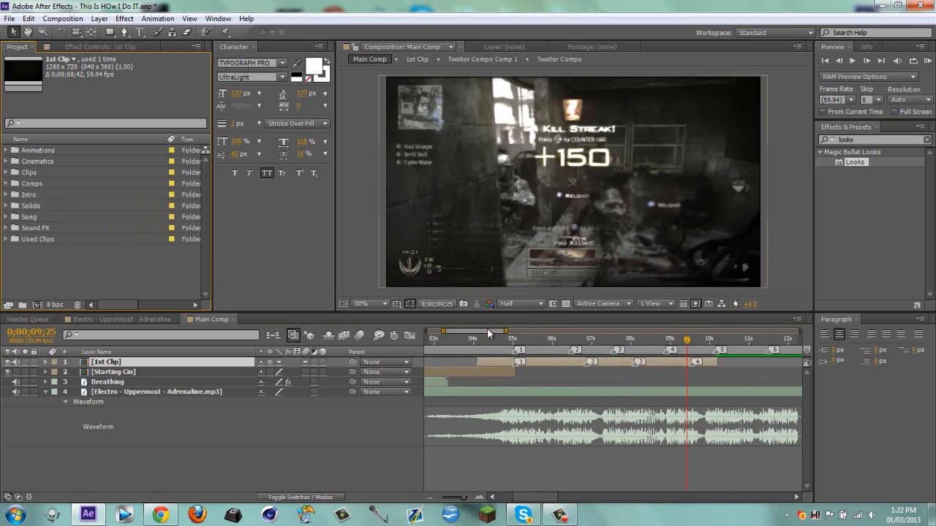
# Step: Check the end of 1st Clip against the beats, then create a composition from 5Onscreen Mw2 Barrett.mp4 in the Clips folder
pyautogui.hscroll(5, 493, 335)
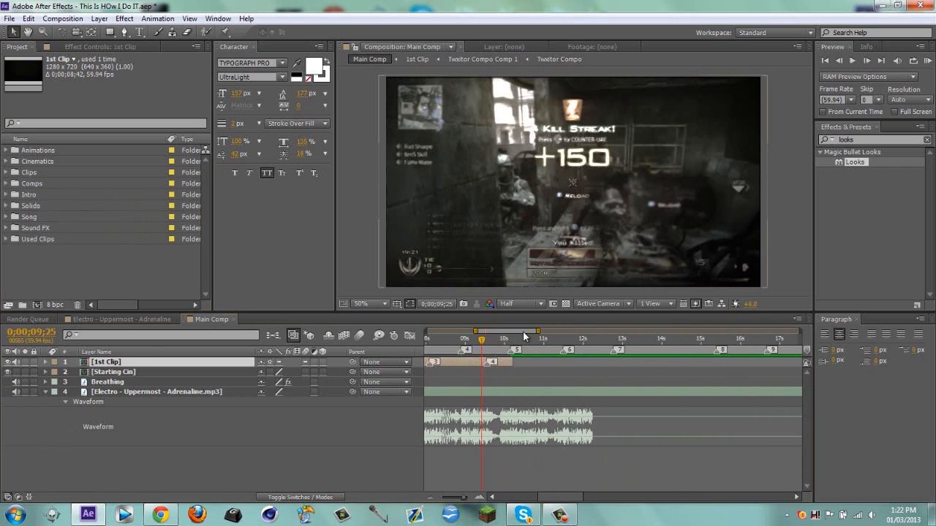
pyautogui.moveTo(484, 342); pyautogui.dragTo(491, 341)
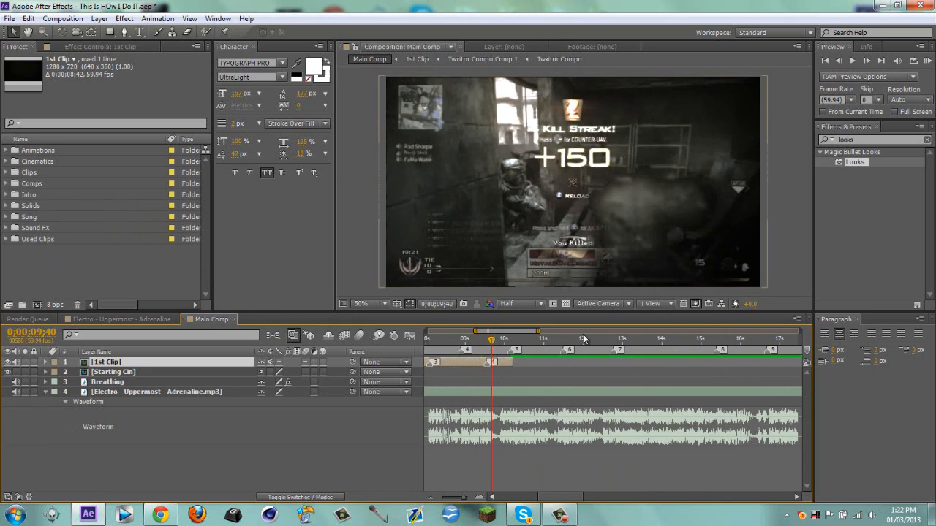
pyautogui.moveTo(494, 342); pyautogui.dragTo(510, 342)
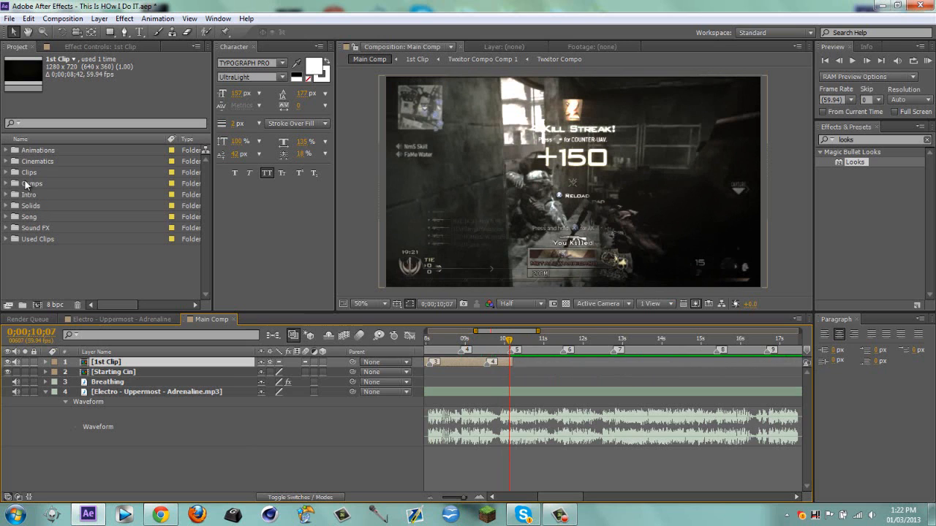
pyautogui.click(6, 173)
pyautogui.click(58, 185)
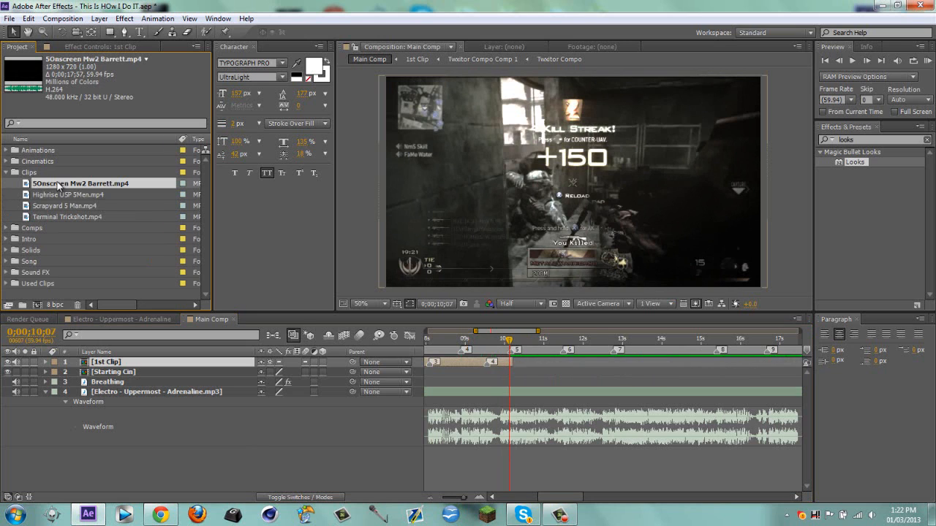
pyautogui.moveTo(57, 186); pyautogui.dragTo(37, 305)
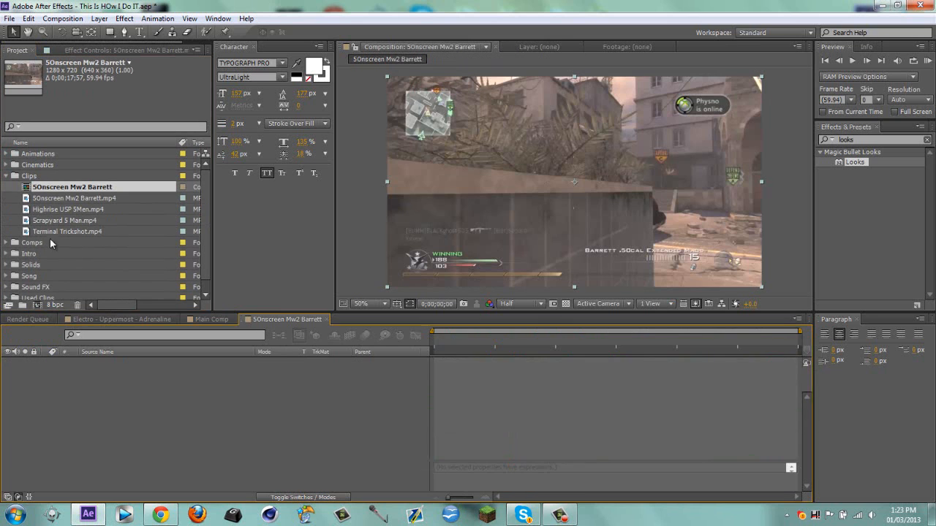
# Step: Move 5Onscreen Mw2 Barrett.mp4 out of the Clips folder and its new composition to the project's root level, then collapse Clips
pyautogui.moveTo(52, 200); pyautogui.dragTo(38, 286)
pyautogui.moveTo(57, 177); pyautogui.dragTo(33, 286)
pyautogui.click(6, 177)
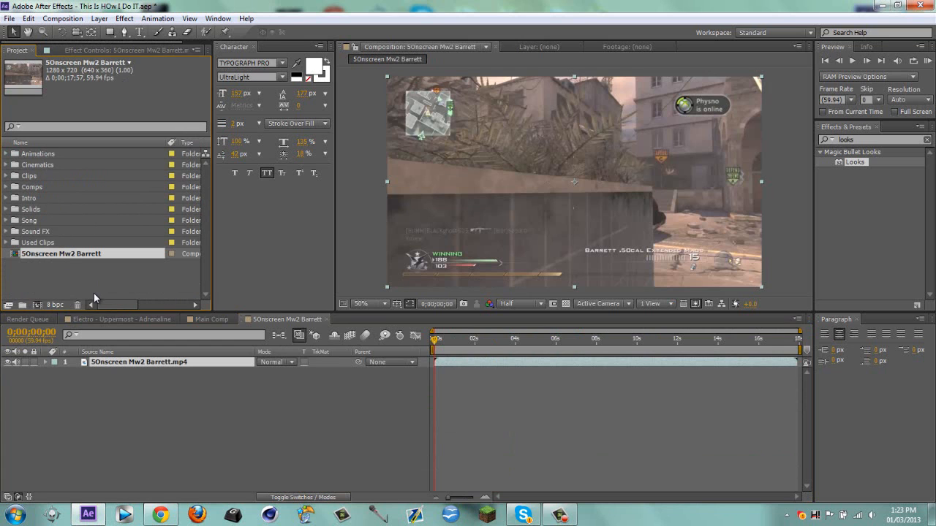
# Step: Rename the 5Onscreen Mw2 Barrett composition as Second Clip
pyautogui.hotkey('ctrl', 'k')
pyautogui.write('Sec')
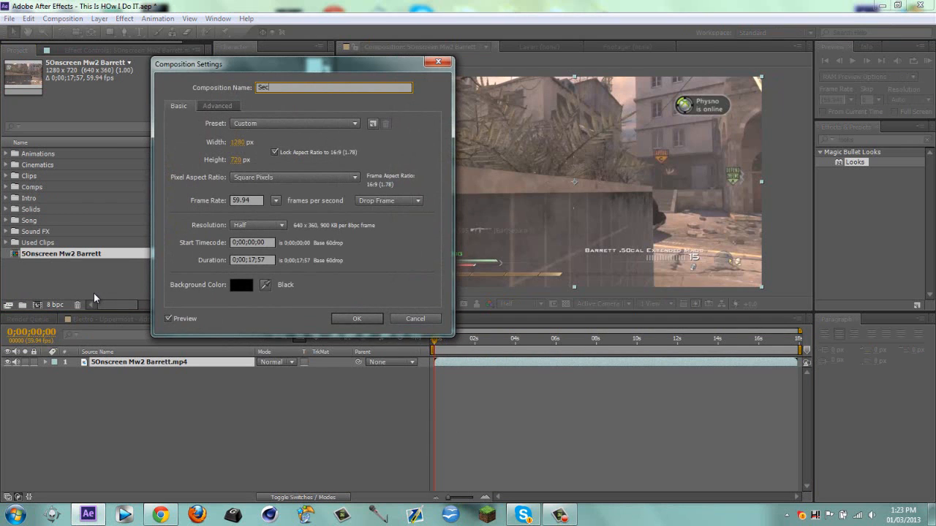
pyautogui.write('ond Clip')
pyautogui.press('Return')
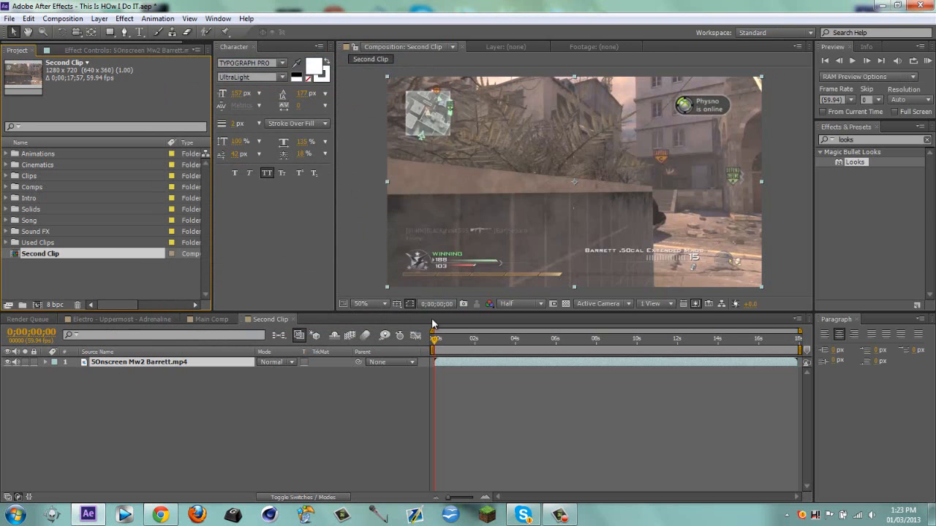
# Step: Start Second Clip's work area at 0;00;08;48 and trim the composition to it
pyautogui.click(454, 341)
pyautogui.moveTo(456, 346); pyautogui.dragTo(615, 349)
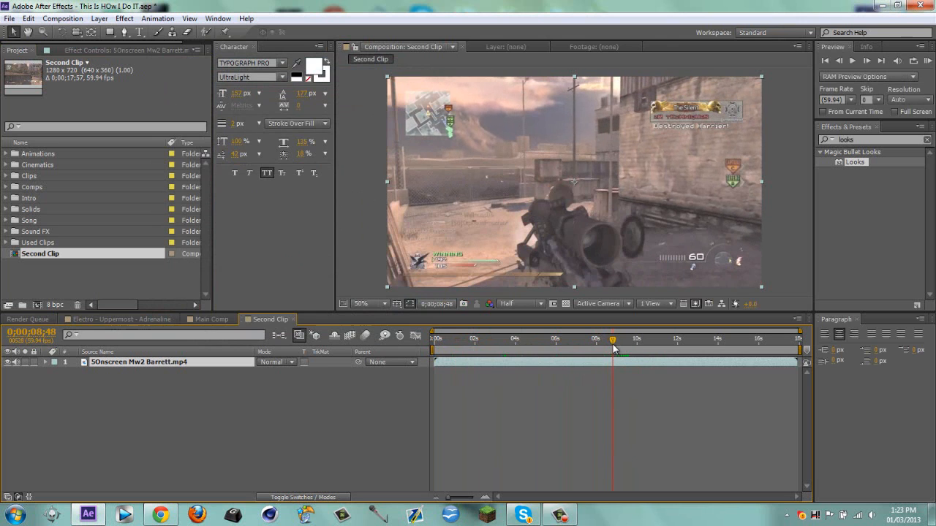
pyautogui.press('b')
pyautogui.rightClick(640, 353)
pyautogui.click(660, 388)
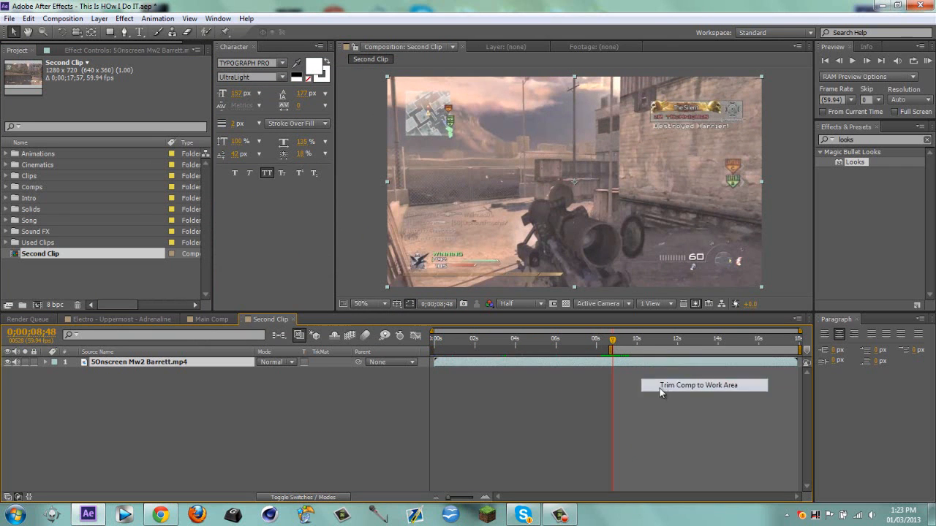
# Step: End Second Clip's work area at 0;00;17;44 and trim the composition to it
pyautogui.moveTo(441, 344)
pyautogui.mouseDown()
pyautogui.moveTo(557, 340)
pyautogui.moveTo(505, 345)
pyautogui.moveTo(550, 344)
pyautogui.moveTo(532, 346)
pyautogui.moveTo(628, 330)
pyautogui.moveTo(718, 350)
pyautogui.moveTo(813, 349)
pyautogui.mouseUp()
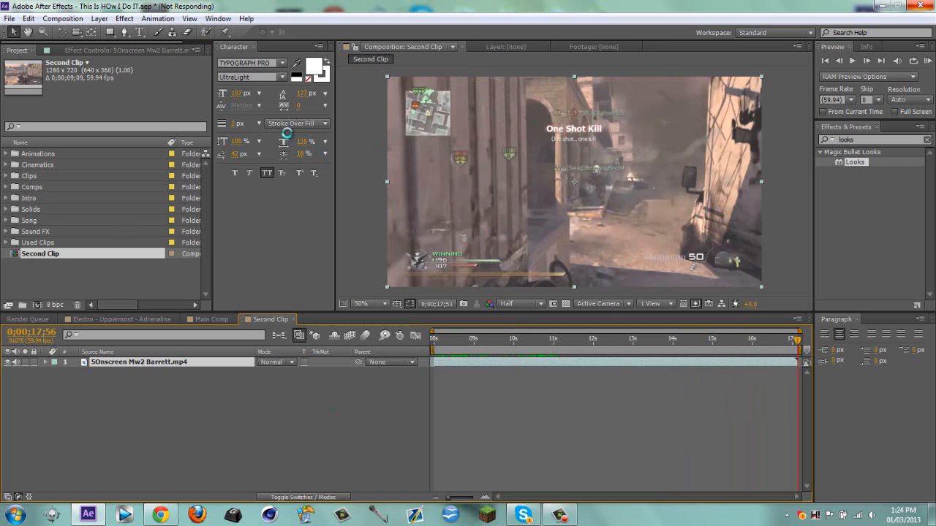
pyautogui.click(792, 343)
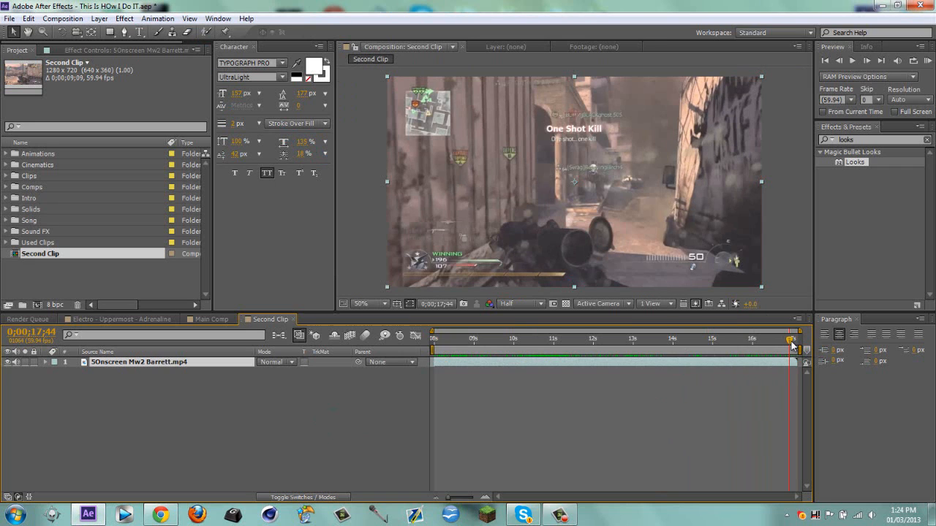
pyautogui.rightClick(797, 350)
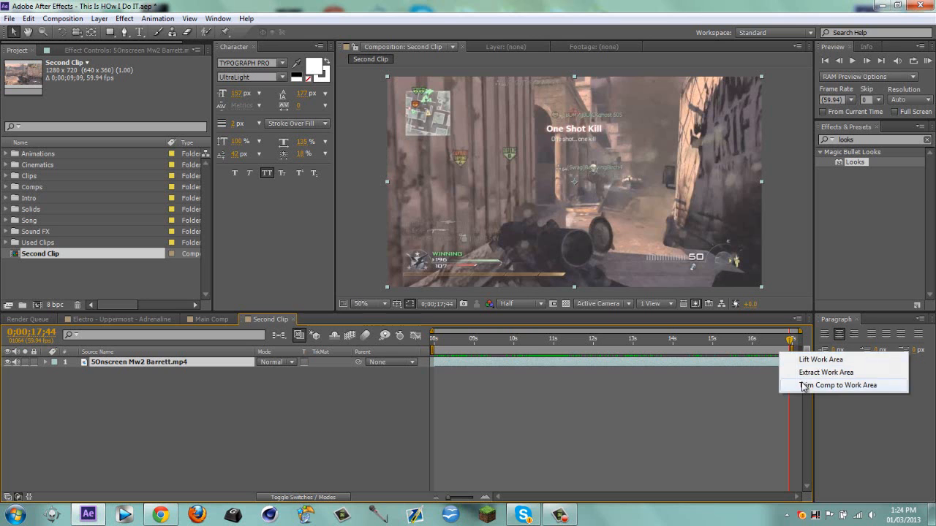
pyautogui.click(811, 385)
# Step: Open 1st Clip from Main Comp and copy its Adjustment Layer 4 and Wave warp layers together
pyautogui.moveTo(798, 339); pyautogui.dragTo(463, 336)
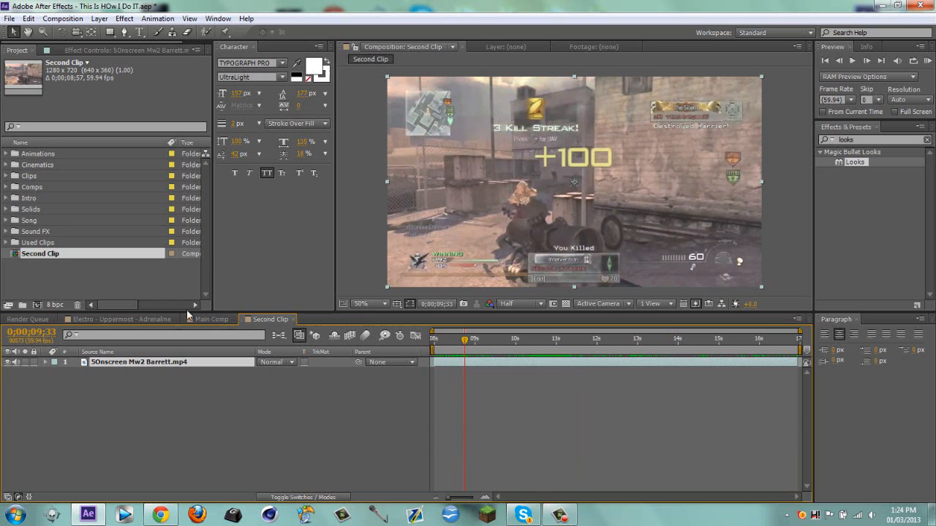
pyautogui.click(211, 319)
pyautogui.doubleClick(447, 361)
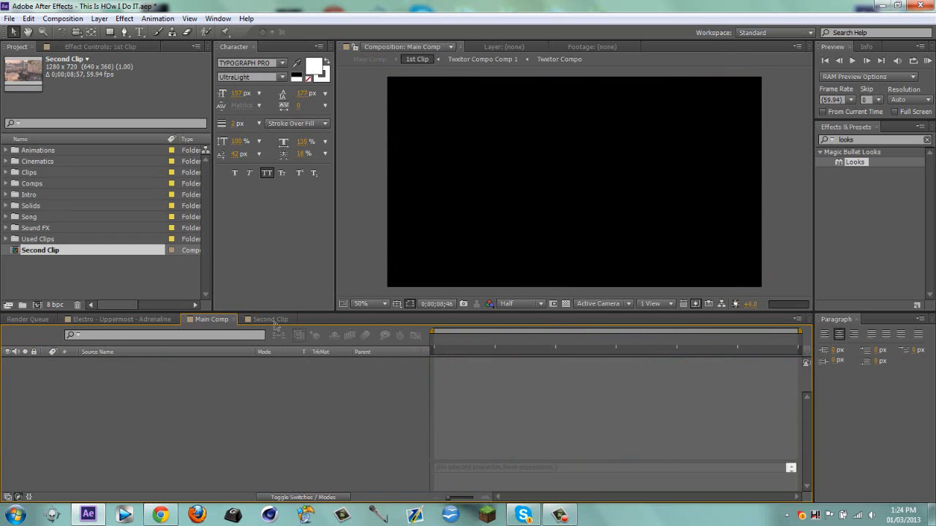
pyautogui.scroll(-2, 612, 421)
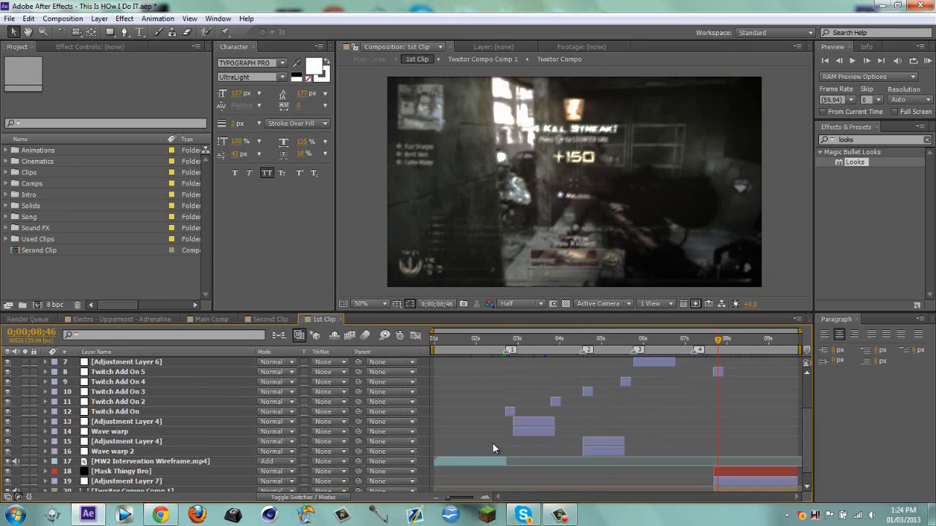
pyautogui.click(137, 421)
pyautogui.click(104, 432)
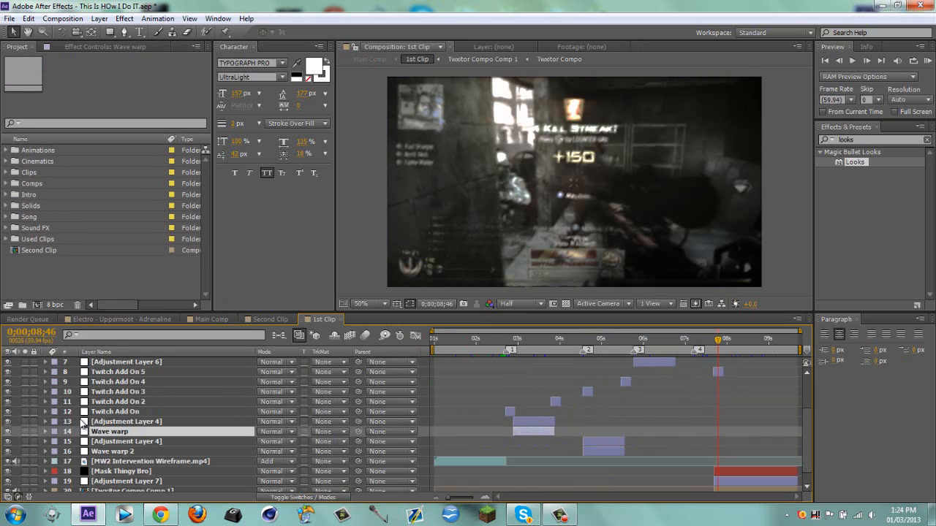
pyautogui.click(99, 421)
pyautogui.keyDown('shift'); pyautogui.click(117, 432); pyautogui.keyUp('shift')
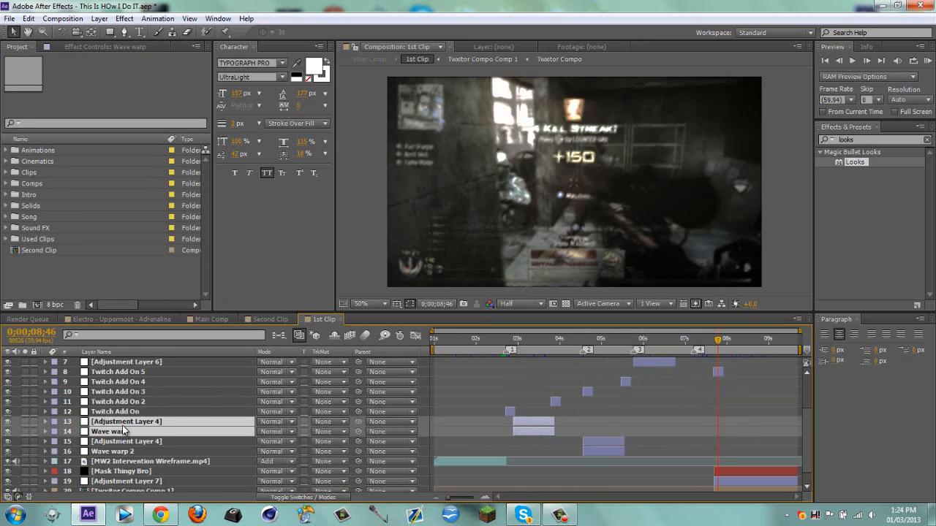
# Step: Paste the copied adjustment layers into Second Clip at the scoped shot at 0;00;09;11
pyautogui.click(284, 319)
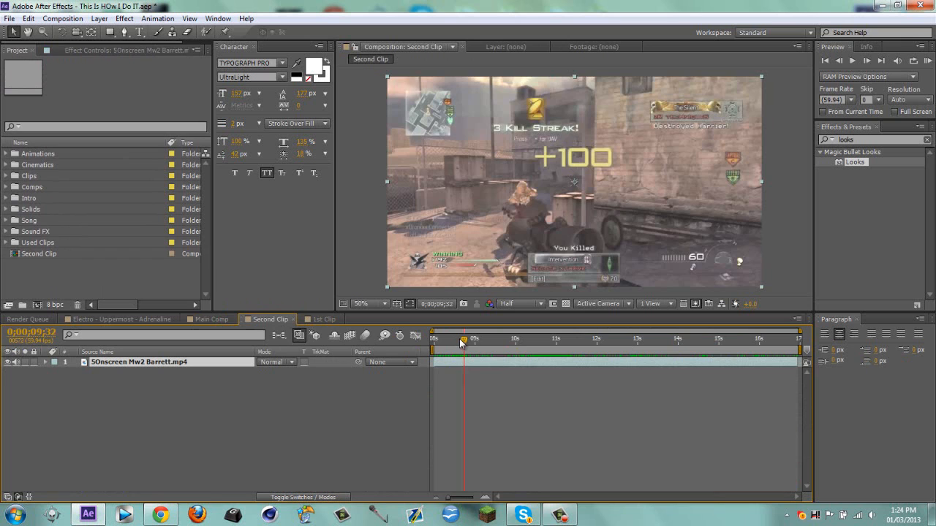
pyautogui.moveTo(464, 341); pyautogui.dragTo(448, 342)
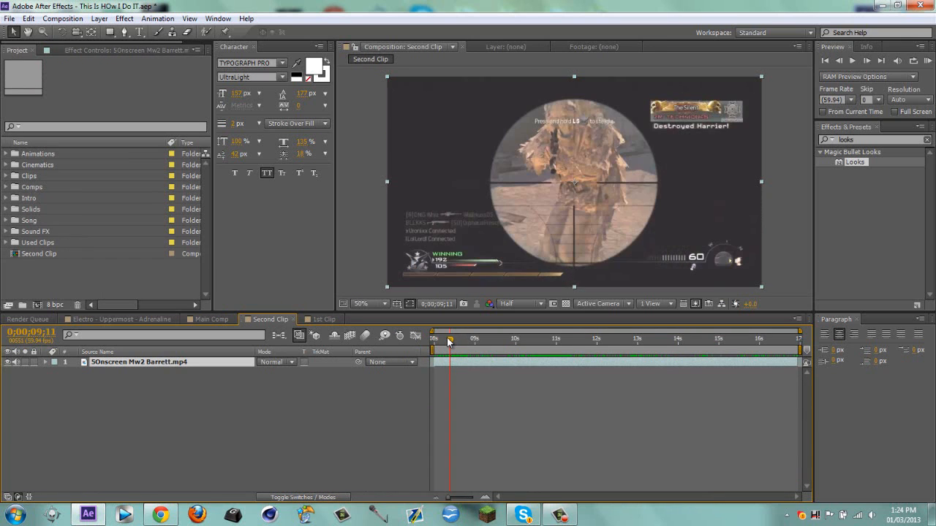
pyautogui.hotkey('ctrl', 'v')
# Step: Duplicate both adjustment layers, start the copies at 0;00;10;25 and stack the two copies above the original pair
pyautogui.moveTo(528, 367); pyautogui.dragTo(503, 332)
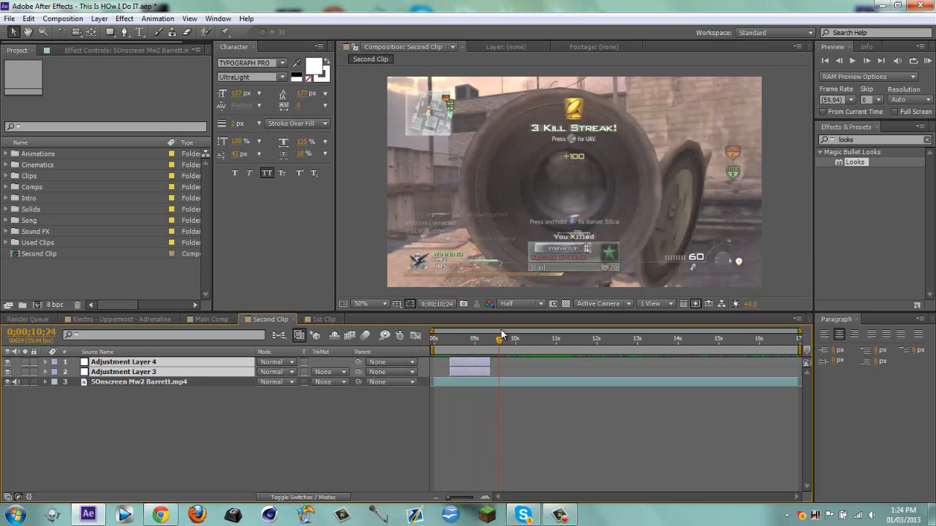
pyautogui.hotkey('ctrl', 'd')
pyautogui.moveTo(466, 368); pyautogui.dragTo(516, 368)
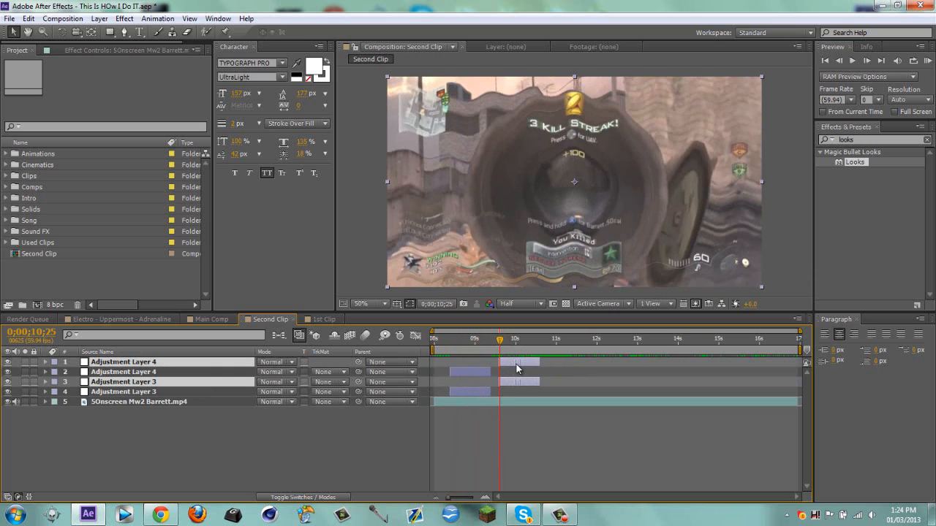
pyautogui.click(235, 459)
pyautogui.moveTo(151, 385); pyautogui.dragTo(155, 368)
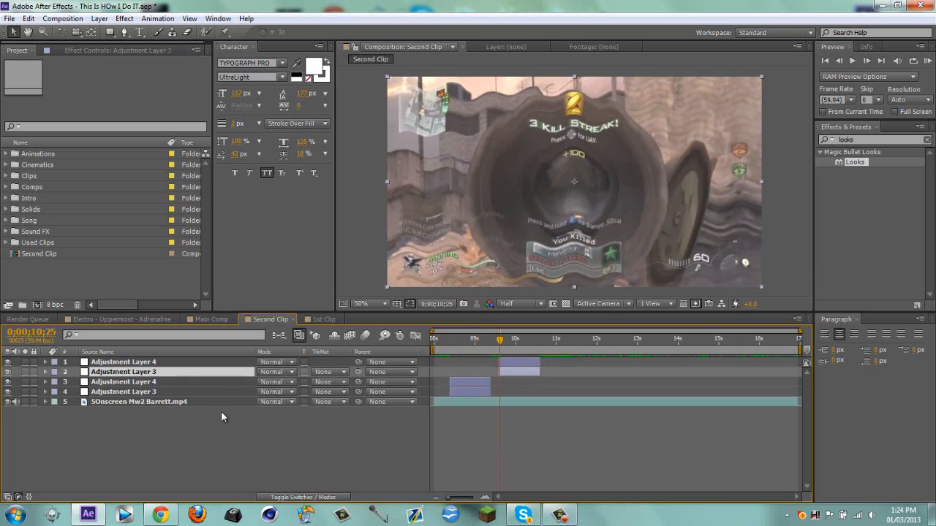
pyautogui.click(223, 416)
# Step: Create a new adjustment layer in Second Clip and trim its start to 0;00;11;55
pyautogui.moveTo(505, 341); pyautogui.dragTo(561, 340)
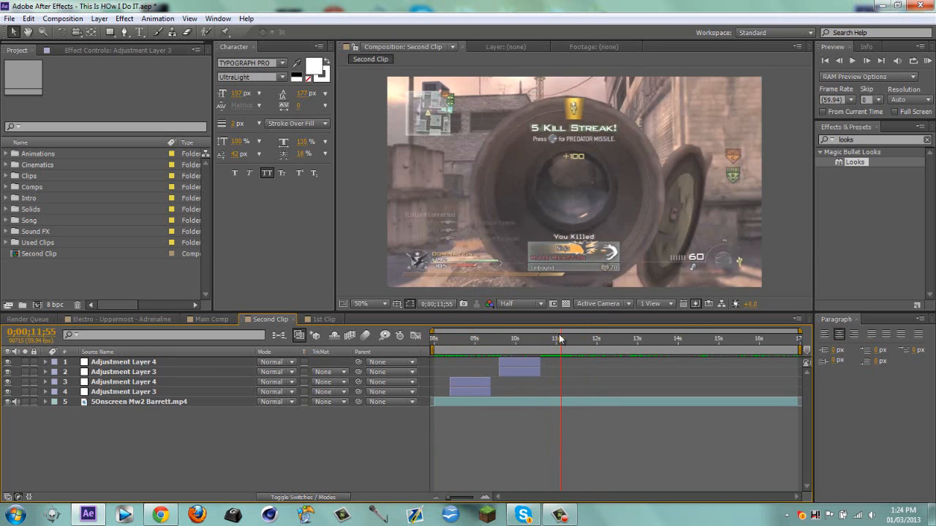
pyautogui.hotkey('ctrl', 'alt', 'y')
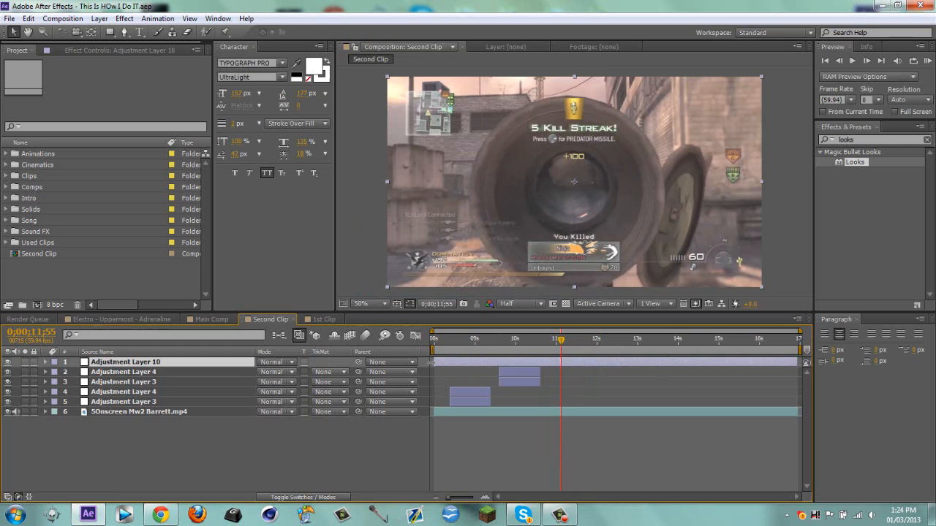
pyautogui.moveTo(433, 362); pyautogui.dragTo(542, 364)
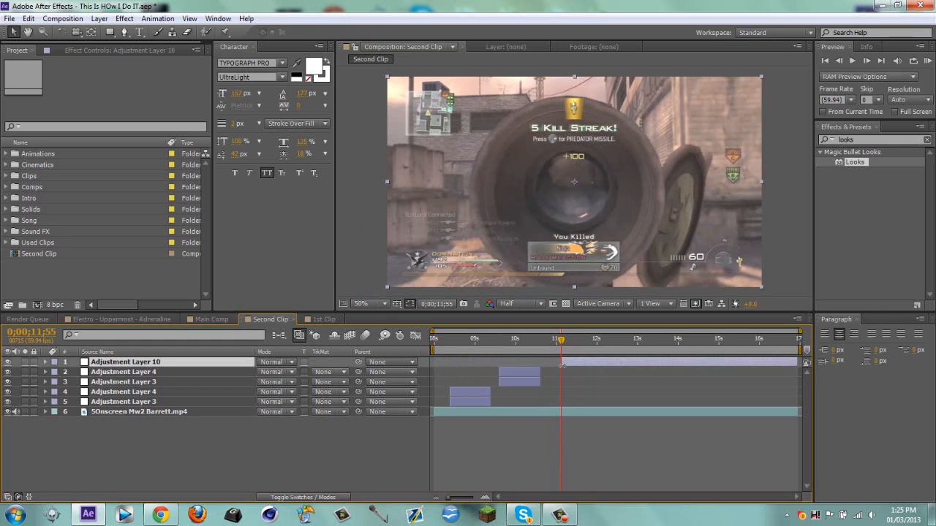
# Step: Search the effects for twirl and apply the Twirl distort effect to Adjustment Layer 10
pyautogui.click(847, 139)
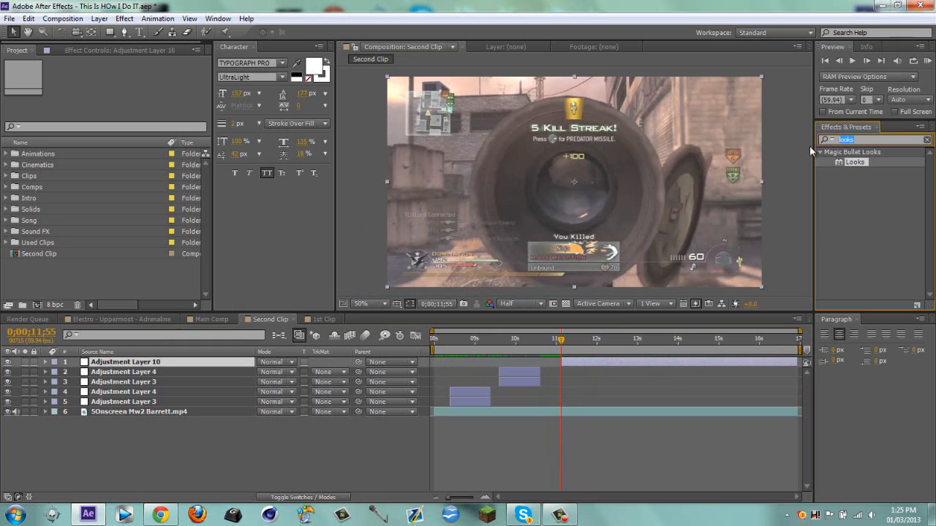
pyautogui.write('^twirl')
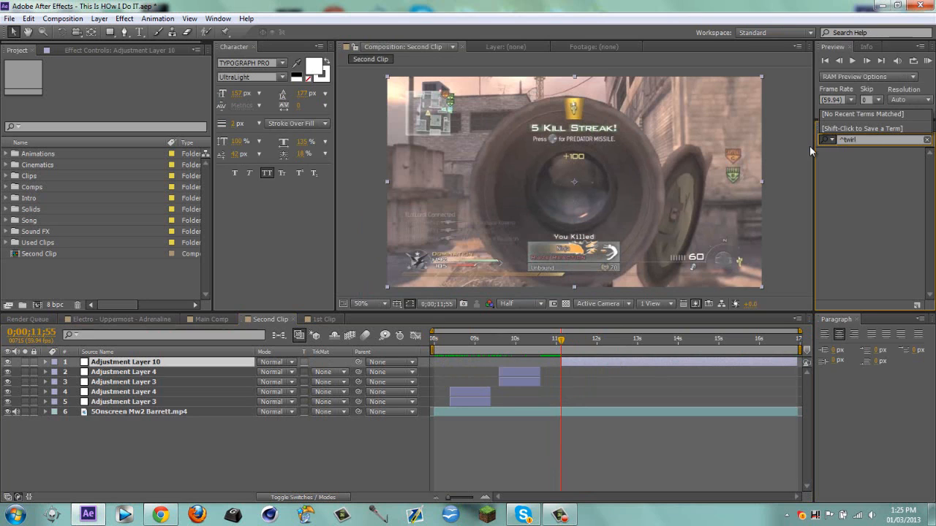
pyautogui.press('BackSpace')
pyautogui.press('BackSpace')
pyautogui.press('BackSpace')
pyautogui.press('BackSpace')
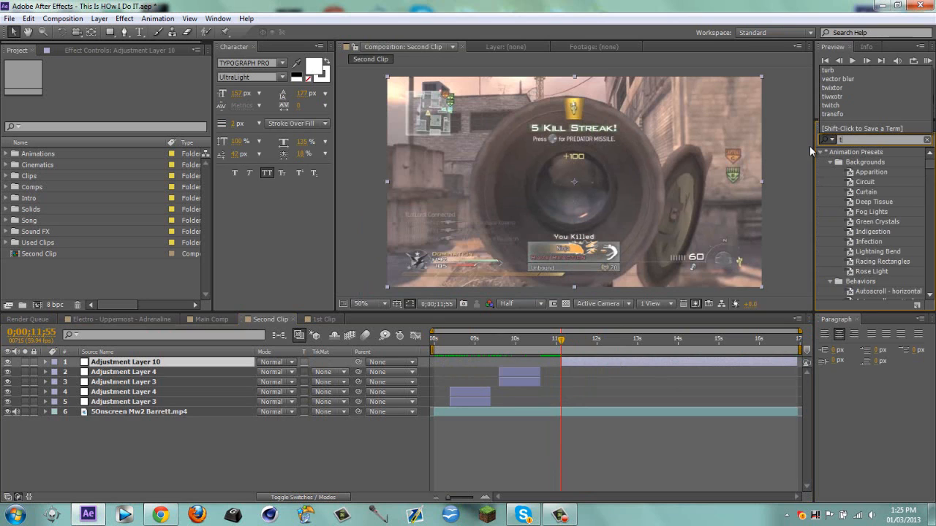
pyautogui.write('wirl')
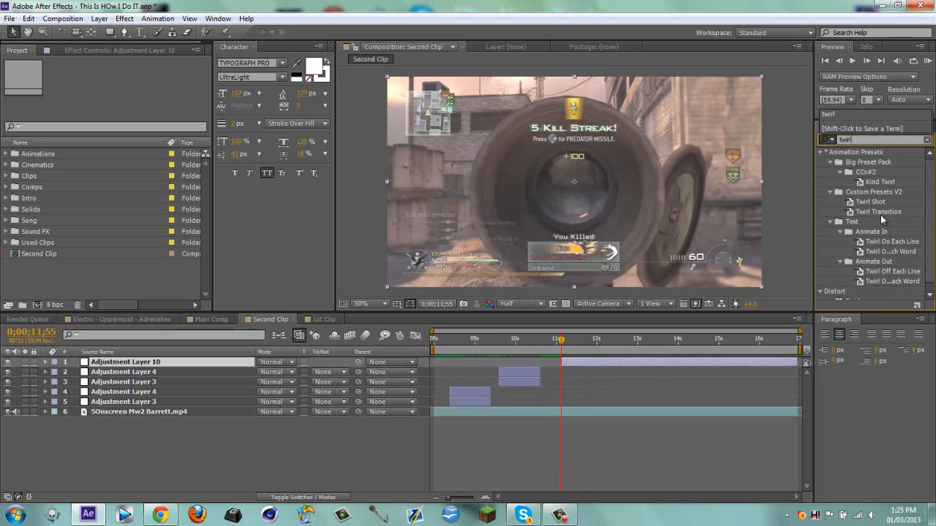
pyautogui.scroll(-1, 887, 248)
pyautogui.moveTo(853, 295); pyautogui.dragTo(603, 366)
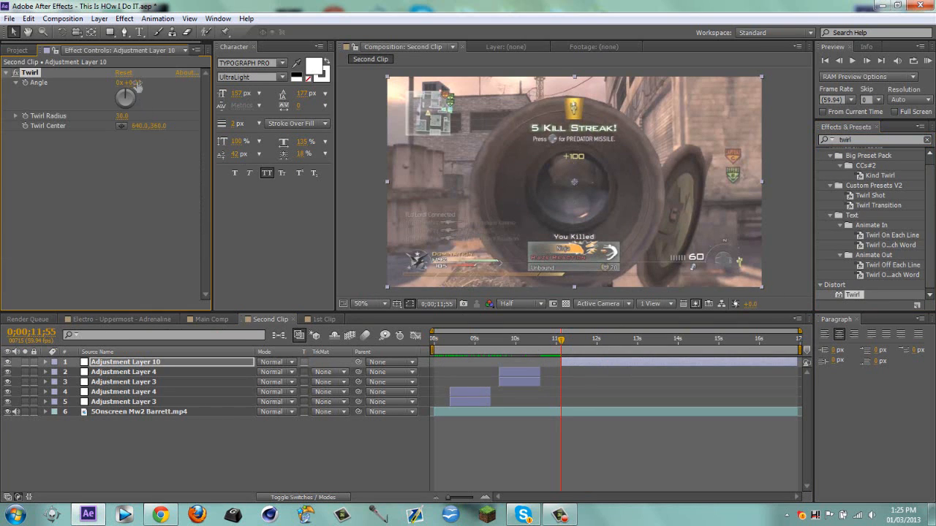
# Step: Set the Twirl effect's Angle to 24° and its Twirl Radius to 71
pyautogui.moveTo(136, 85); pyautogui.dragTo(143, 82)
pyautogui.moveTo(121, 115); pyautogui.dragTo(142, 116)
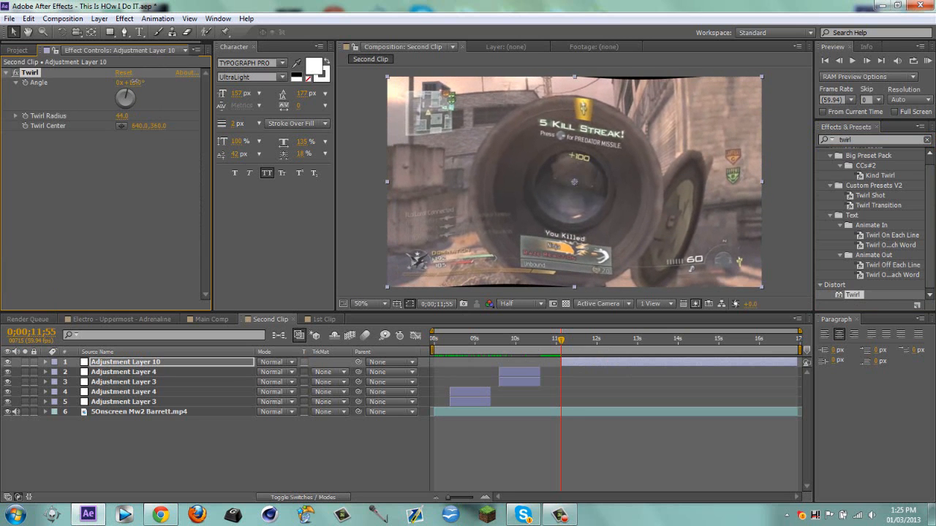
pyautogui.moveTo(136, 82); pyautogui.dragTo(146, 82)
pyautogui.moveTo(129, 115); pyautogui.dragTo(141, 115)
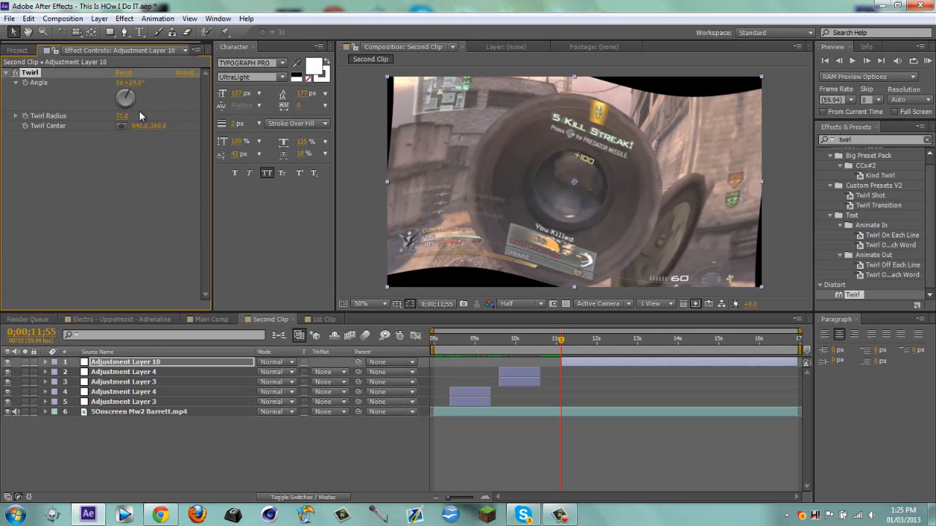
# Step: Duplicate the later Adjustment Layer 4 and place the copy above Adjustment Layer 10, starting at 0;00;11;55
pyautogui.click(337, 451)
pyautogui.click(508, 372)
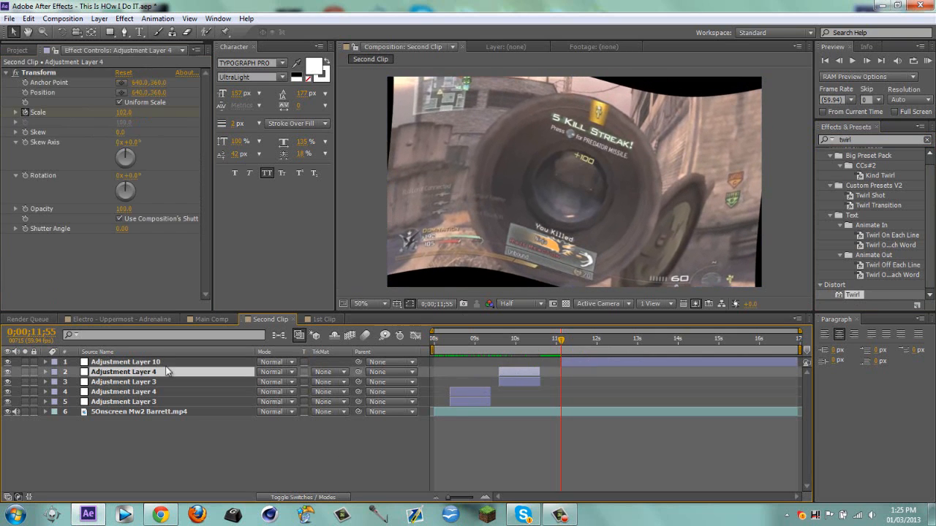
pyautogui.hotkey('ctrl', 'd')
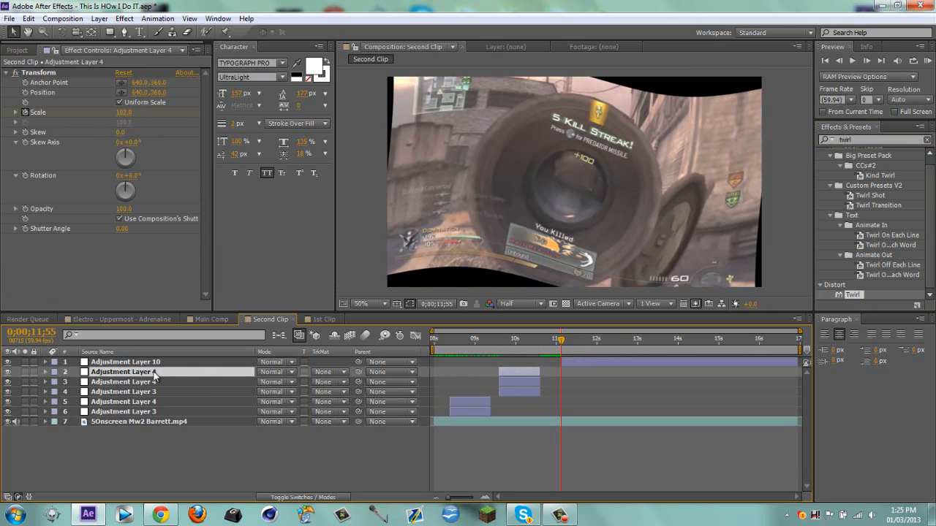
pyautogui.moveTo(154, 375); pyautogui.dragTo(578, 365)
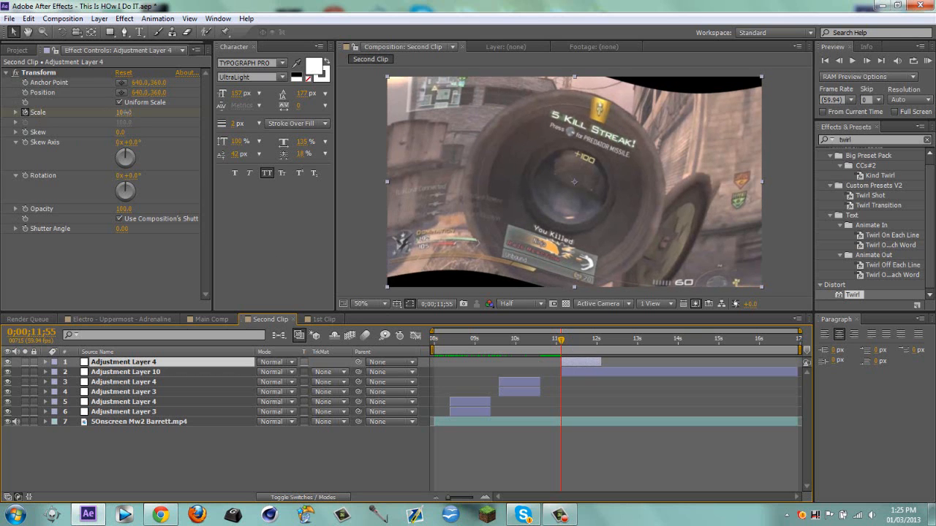
# Step: Set the copied Adjustment Layer 4's Transform Scale to 125 at its first keyframe and remove the Scale animation
pyautogui.moveTo(122, 111); pyautogui.dragTo(146, 116)
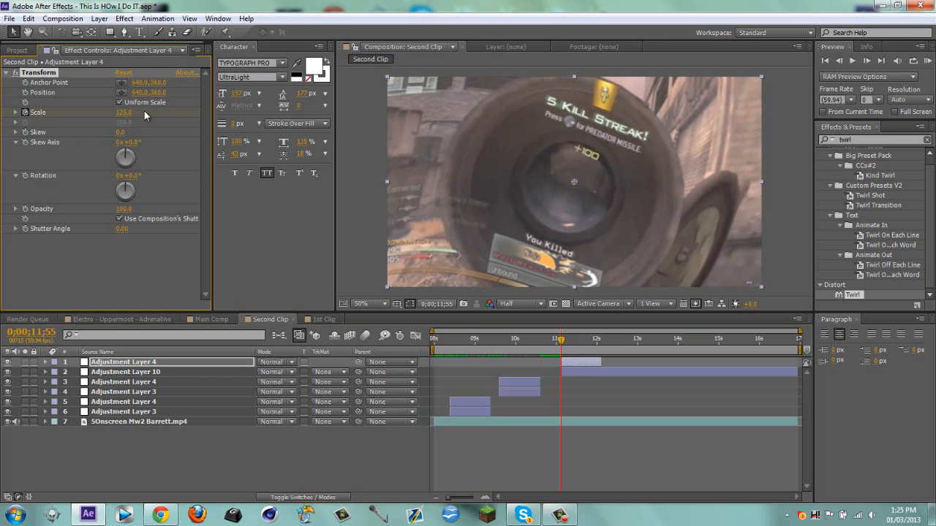
pyautogui.press('u')
pyautogui.moveTo(561, 339); pyautogui.dragTo(583, 339)
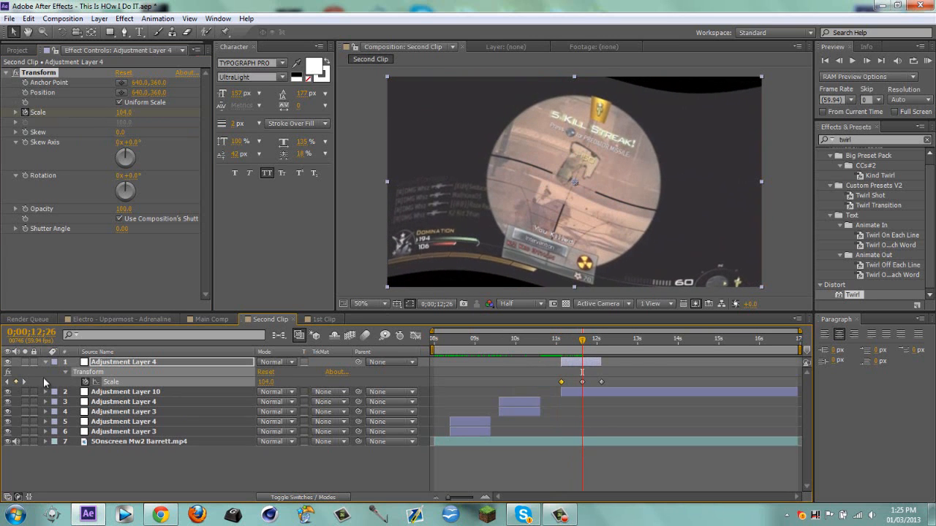
pyautogui.click(8, 383)
pyautogui.click(85, 382)
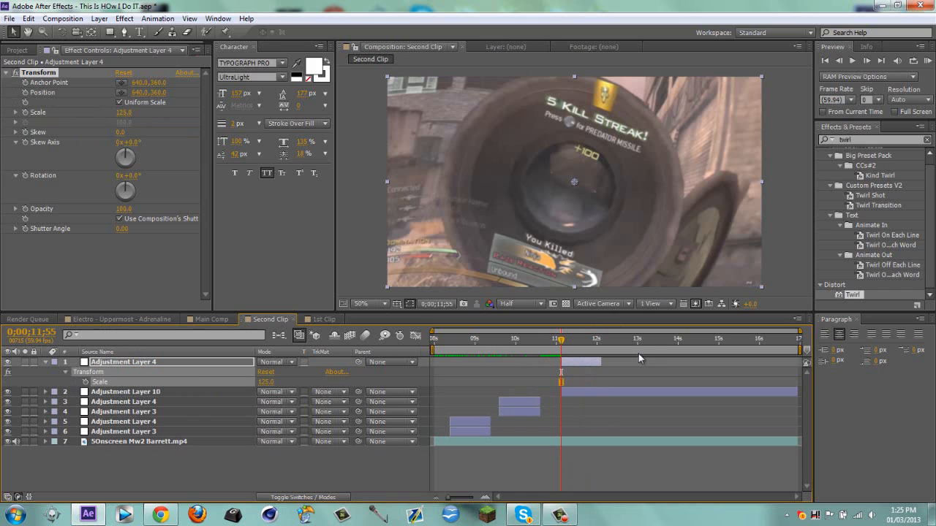
# Step: Enable keyframing for Twirl Radius on Adjustment Layer 10 at 0;00;11;55
pyautogui.click(567, 392)
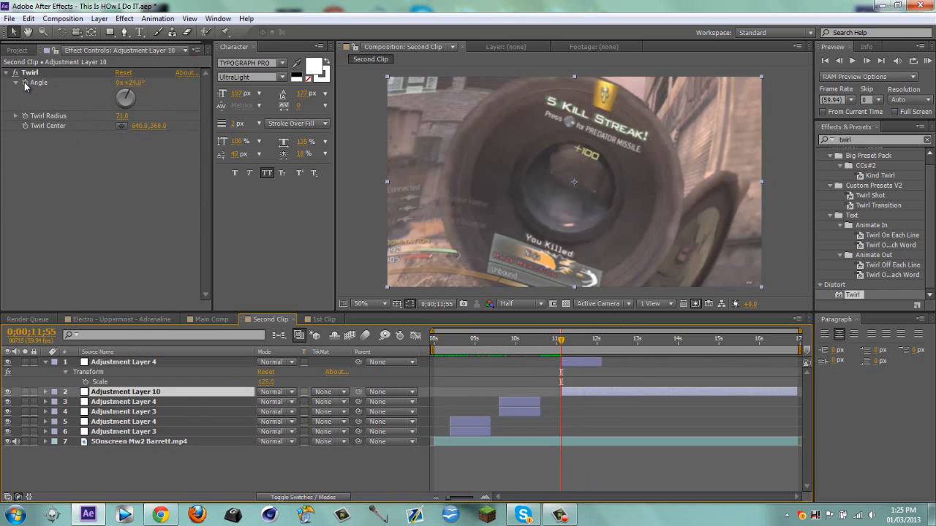
pyautogui.moveTo(126, 117); pyautogui.dragTo(126, 121)
pyautogui.click(25, 117)
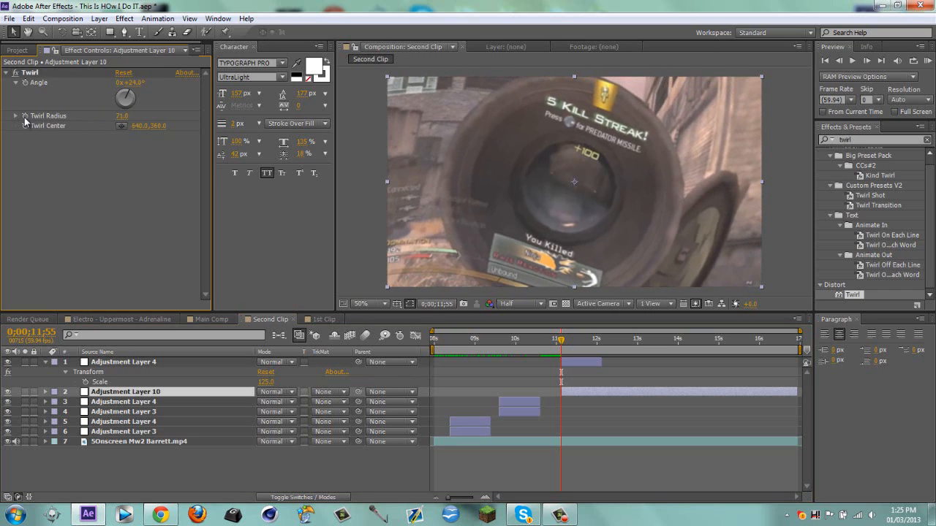
# Step: Search the presets for twitch and apply the shot twitch rgb preset to Adjustment Layer 10 at 0;00;11;55
pyautogui.click(873, 140)
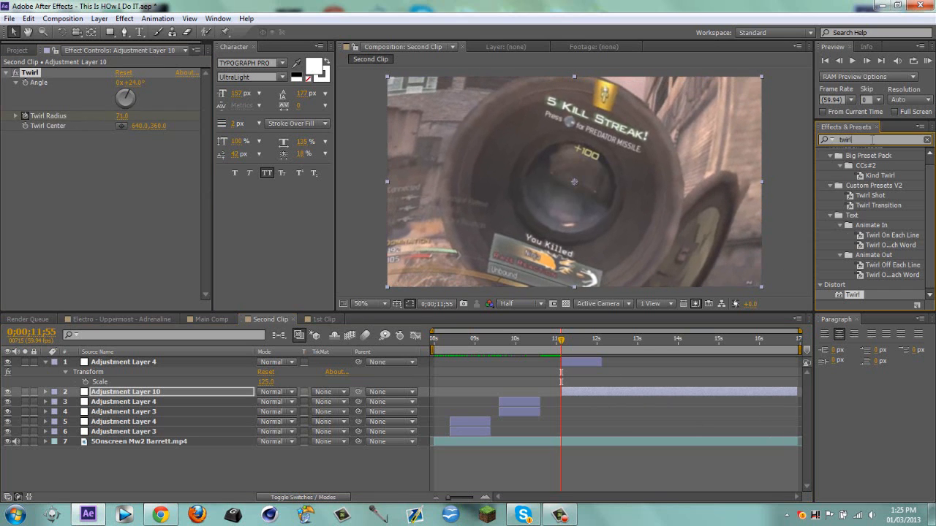
pyautogui.write('twi')
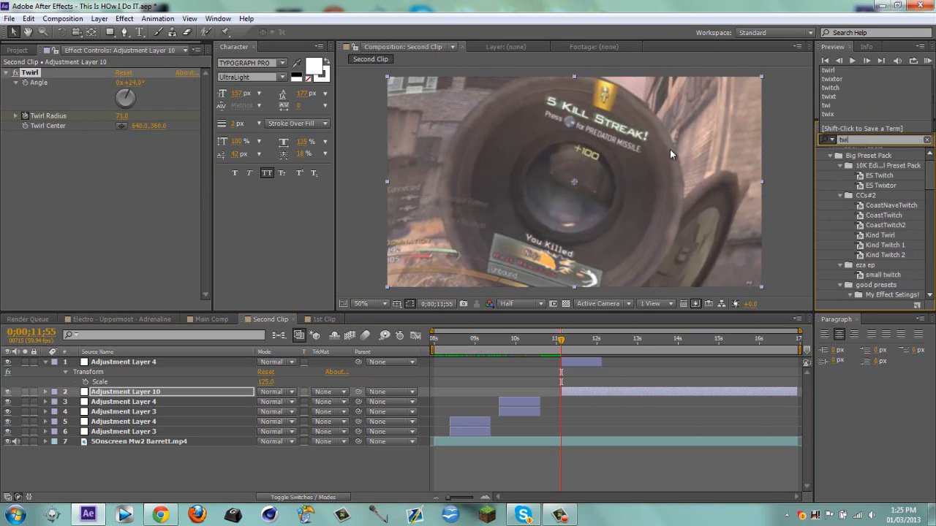
pyautogui.write('tc')
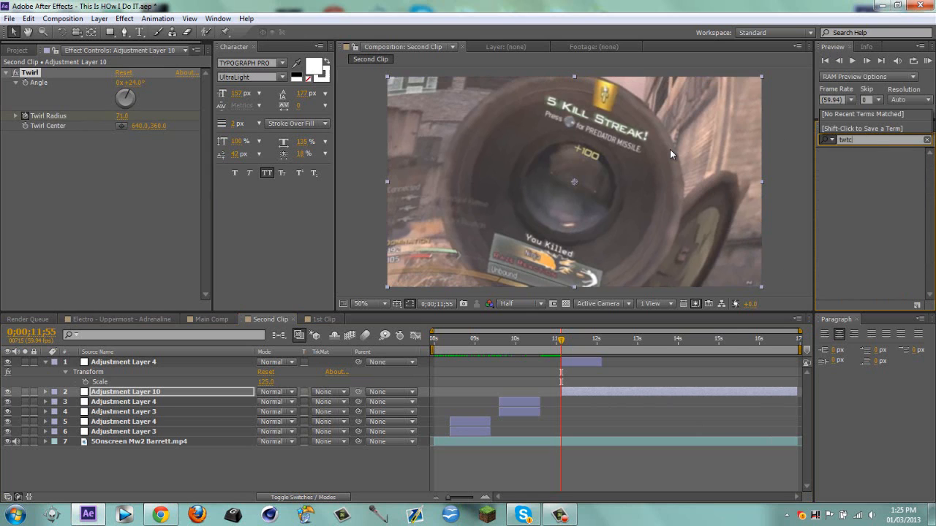
pyautogui.write('vh')
pyautogui.press('BackSpace')
pyautogui.press('BackSpace')
pyautogui.press('BackSpace')
pyautogui.press('BackSpace')
pyautogui.write('itch')
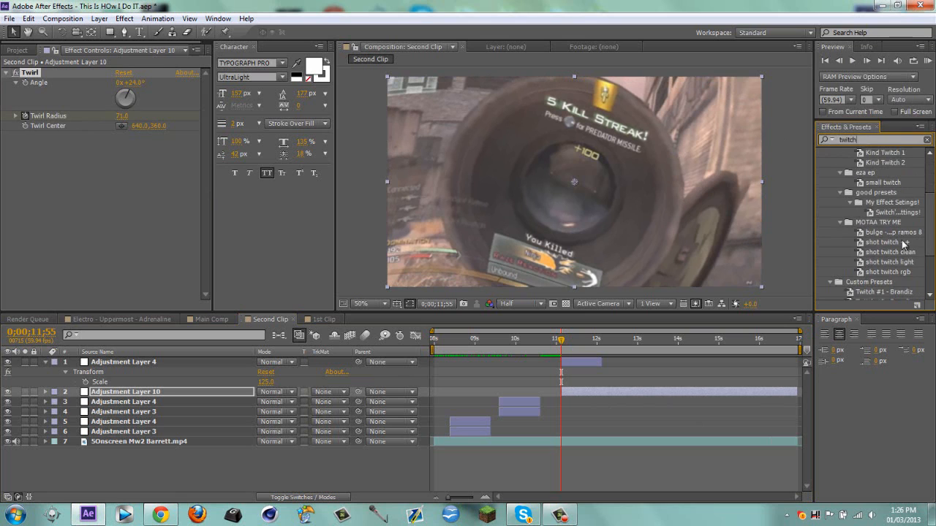
pyautogui.moveTo(892, 275); pyautogui.dragTo(609, 392)
# Step: Set the Twitch 2 Amount on Adjustment Layer 10 to 30 at the 0;00;11;56 keyframe
pyautogui.press('u')
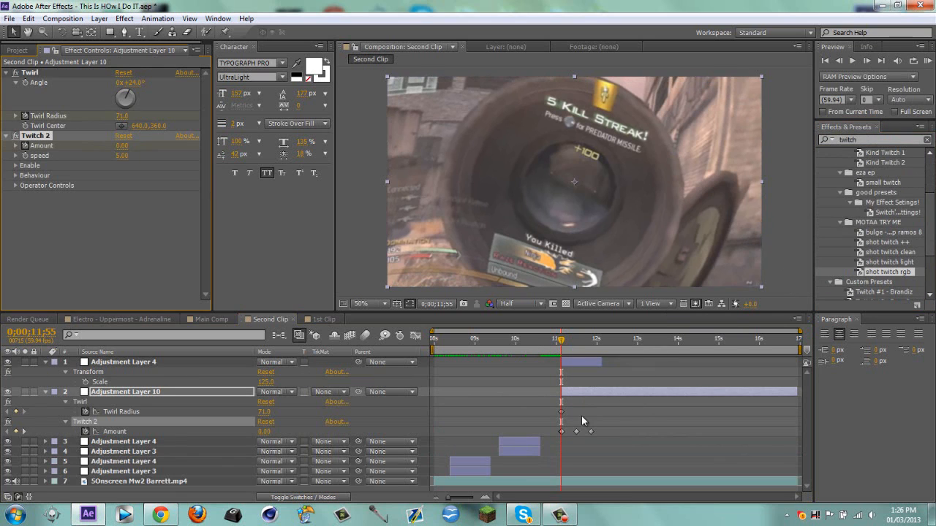
pyautogui.moveTo(562, 340)
pyautogui.mouseDown()
pyautogui.moveTo(588, 341)
pyautogui.moveTo(562, 341)
pyautogui.mouseUp()
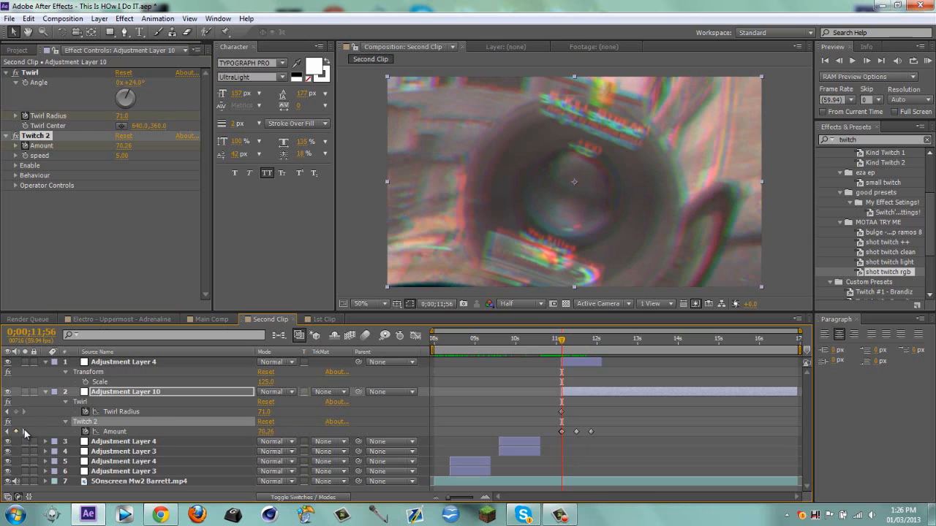
pyautogui.click(265, 433)
pyautogui.write('30')
pyautogui.press('Return')
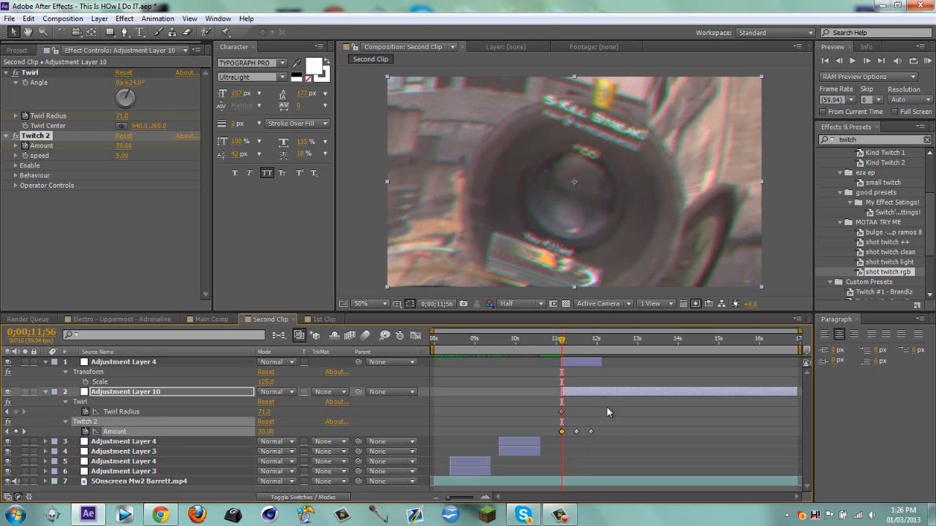
# Step: Set Twirl Radius to 0 at 0;00;12;39 and apply Easy Ease to all Twirl Radius and Twitch 2 Amount keyframes
pyautogui.moveTo(568, 345); pyautogui.dragTo(596, 344)
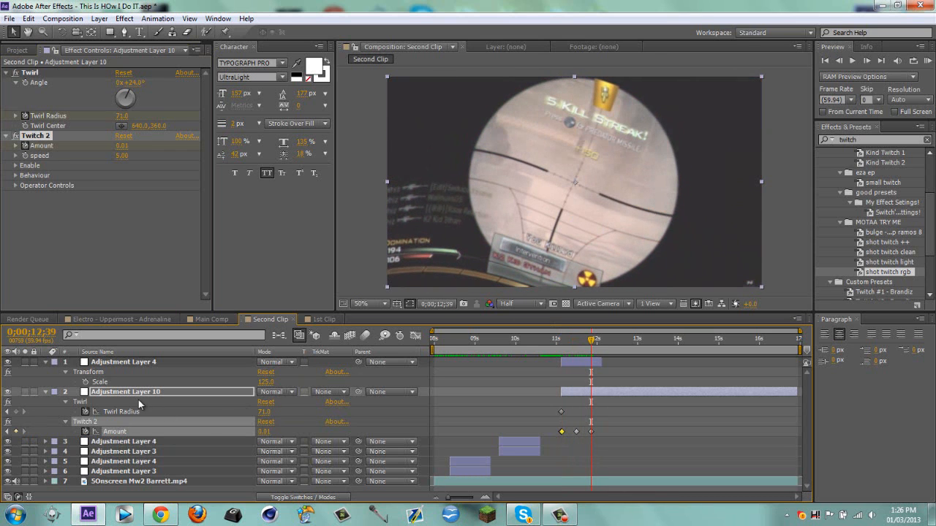
pyautogui.moveTo(271, 415); pyautogui.dragTo(226, 416)
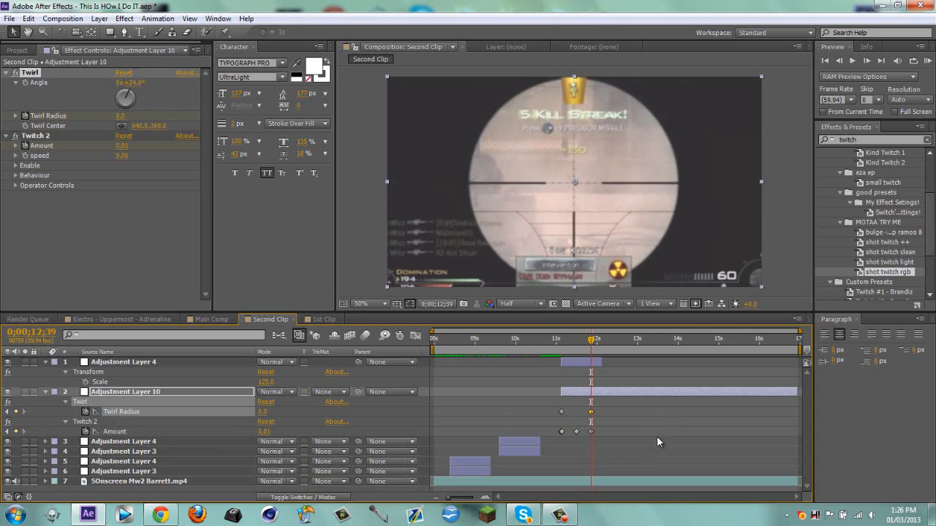
pyautogui.moveTo(526, 397); pyautogui.dragTo(633, 432)
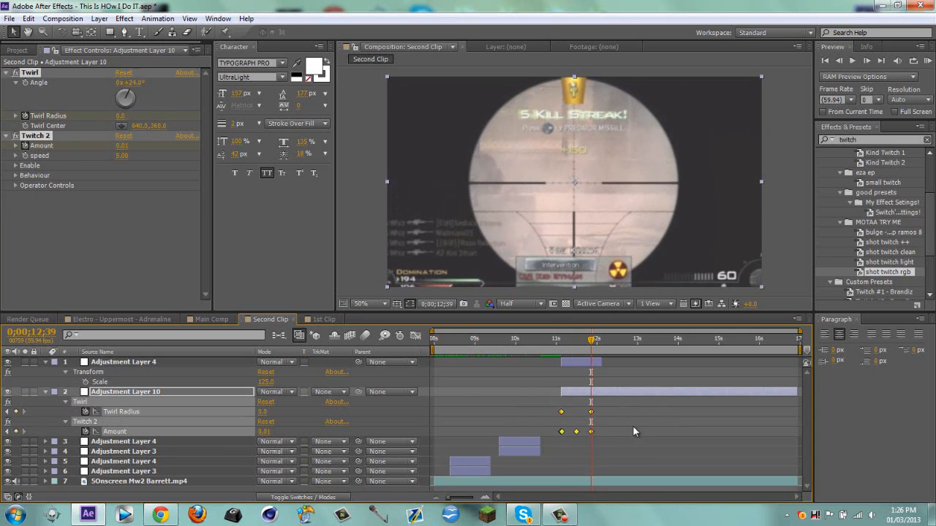
pyautogui.rightClick(578, 434)
pyautogui.moveTo(629, 422)
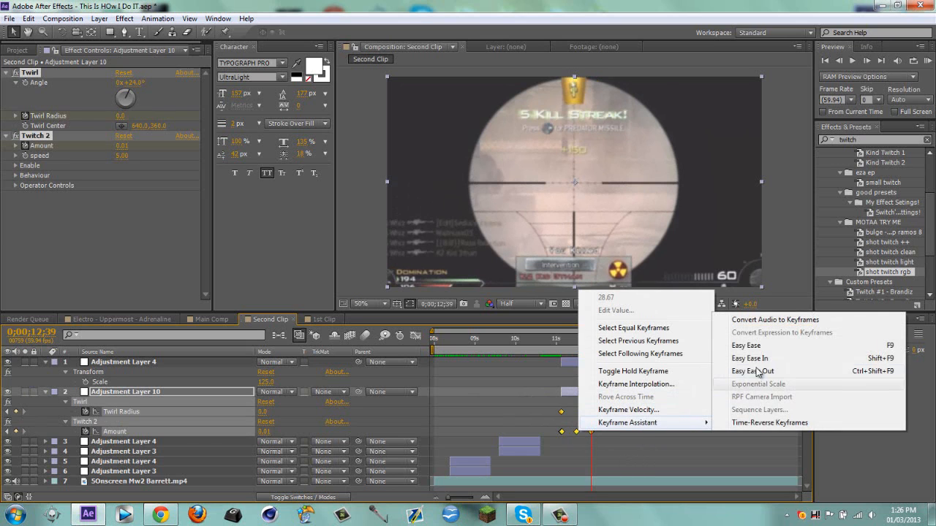
pyautogui.click(757, 345)
pyautogui.click(618, 425)
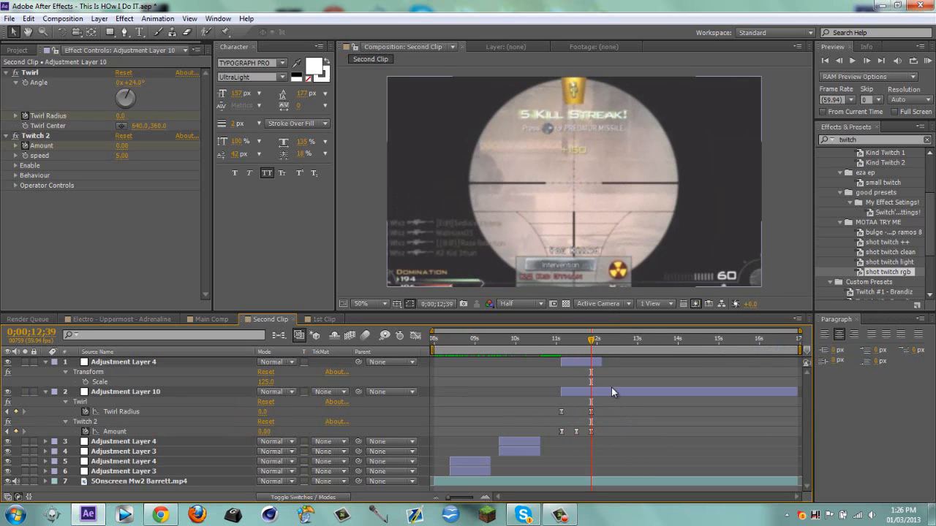
# Step: Trim the end of Adjustment Layer 10 to 0;00;12;40 and collapse its keyframed properties
pyautogui.click(612, 392)
pyautogui.press('pagedown')
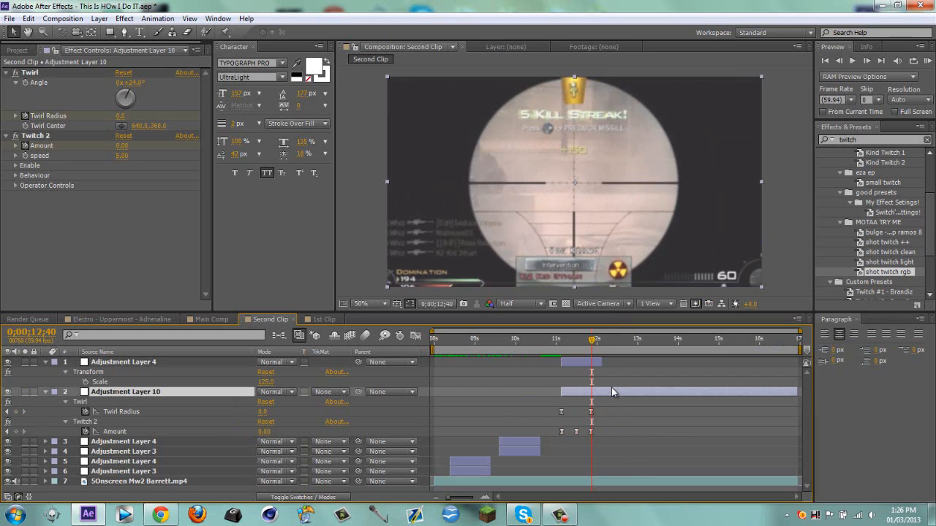
pyautogui.moveTo(796, 392); pyautogui.dragTo(595, 393)
pyautogui.press('u')
# Step: Try setting the topmost Adjustment Layer 4's Transform Scale to 102 without keyframes, and undo the Scale changes
pyautogui.click(584, 362)
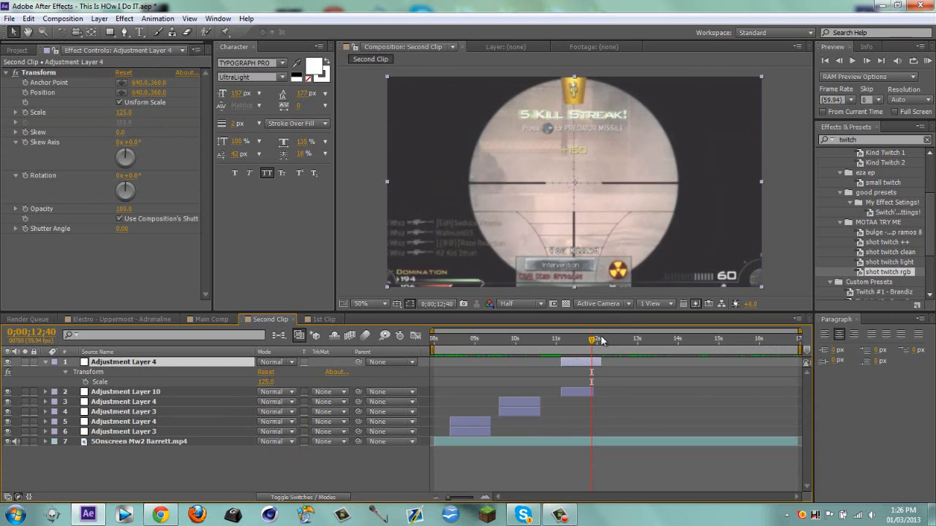
pyautogui.moveTo(124, 116)
pyautogui.mouseDown()
pyautogui.moveTo(103, 118)
pyautogui.moveTo(122, 119)
pyautogui.mouseUp()
pyautogui.click(123, 113)
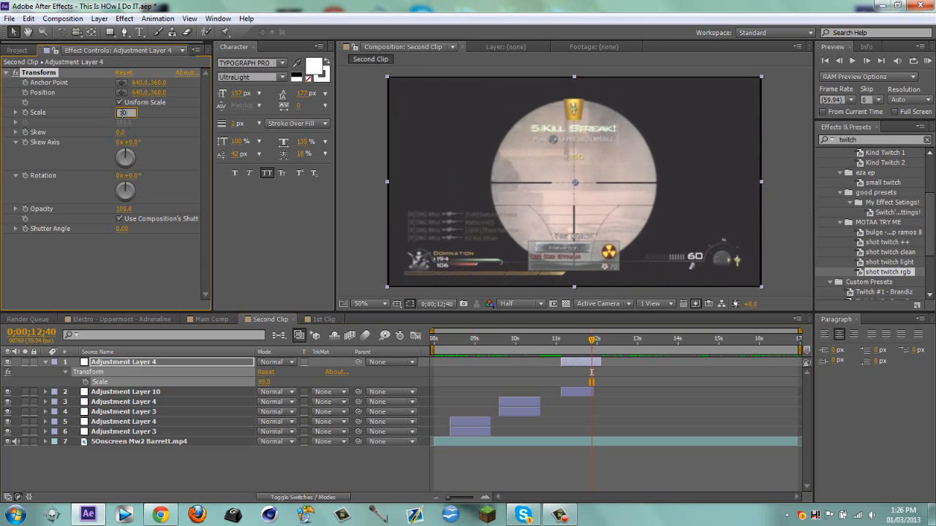
pyautogui.write('102')
pyautogui.press('Return')
pyautogui.moveTo(585, 346); pyautogui.dragTo(572, 343)
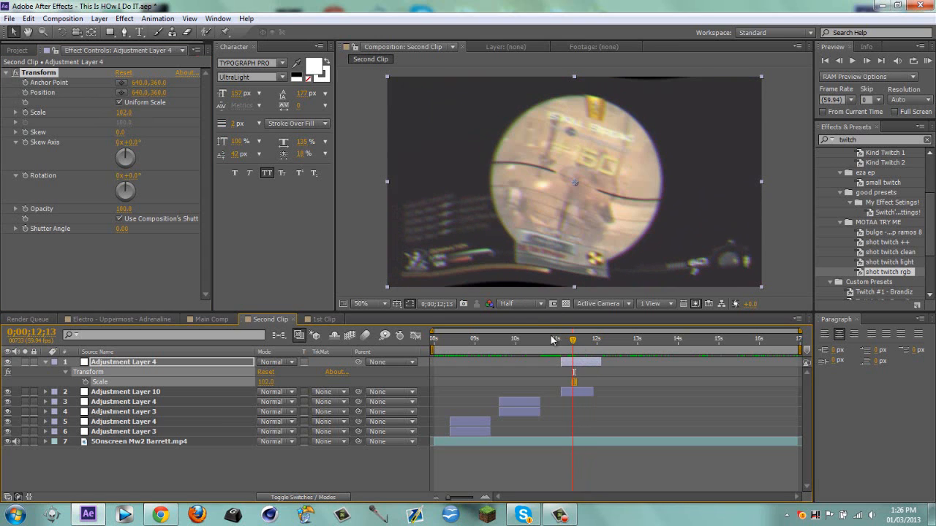
pyautogui.click(125, 113)
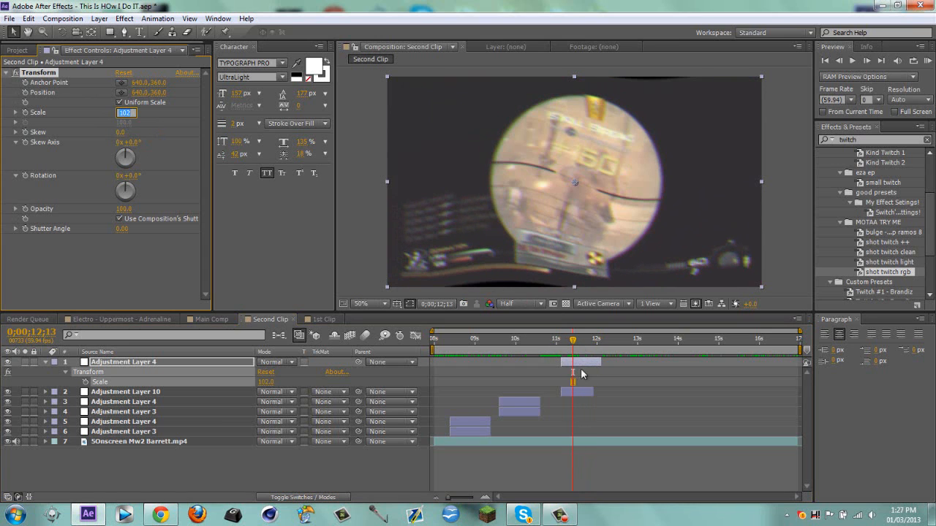
pyautogui.press('Return')
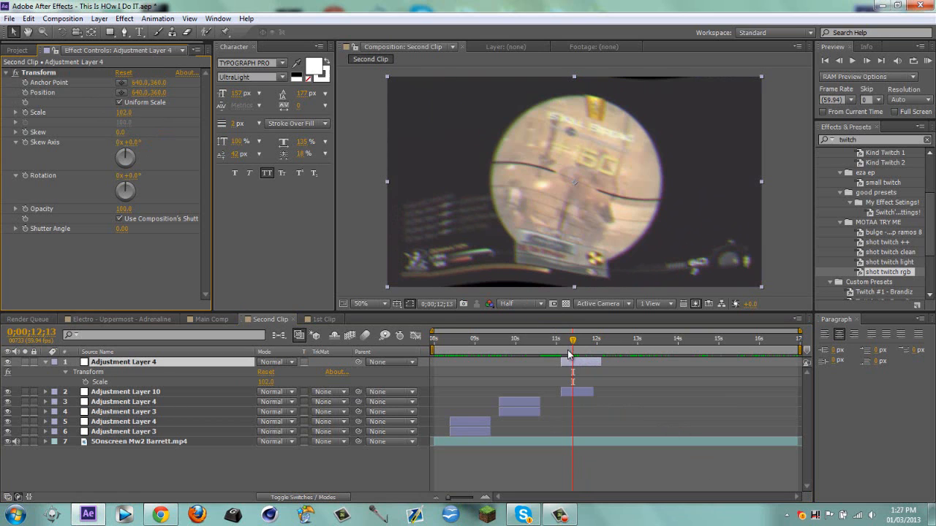
pyautogui.hotkey('ctrl', 'z')
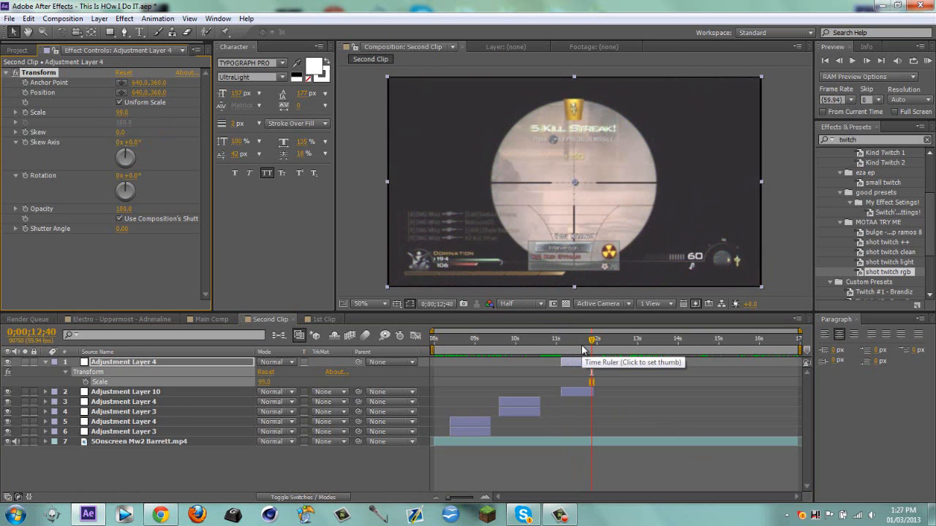
pyautogui.hotkey('ctrl', 'z')
# Step: Keyframe the topmost Adjustment Layer 4's Scale at 125 at 0;00;11;57 and at 102 at 0;00;12;41
pyautogui.click(563, 348)
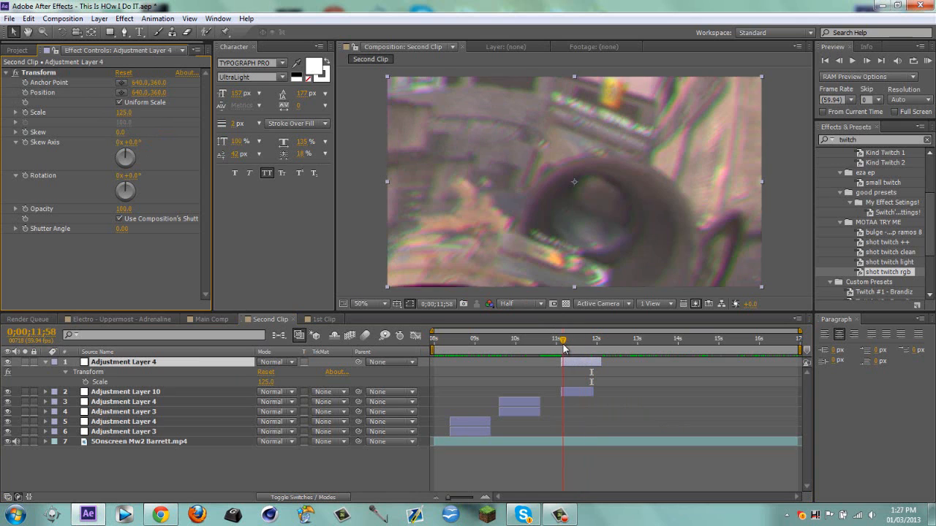
pyautogui.press('pageup')
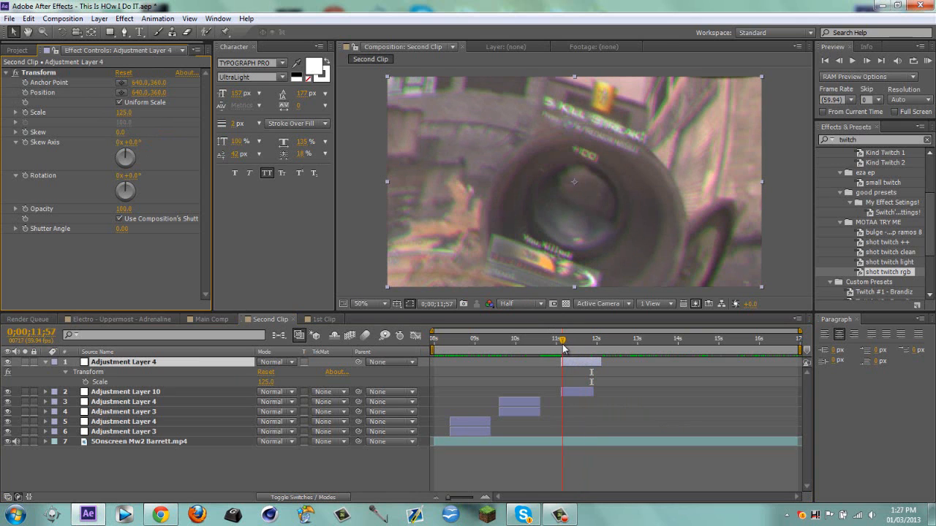
pyautogui.click(24, 113)
pyautogui.click(592, 349)
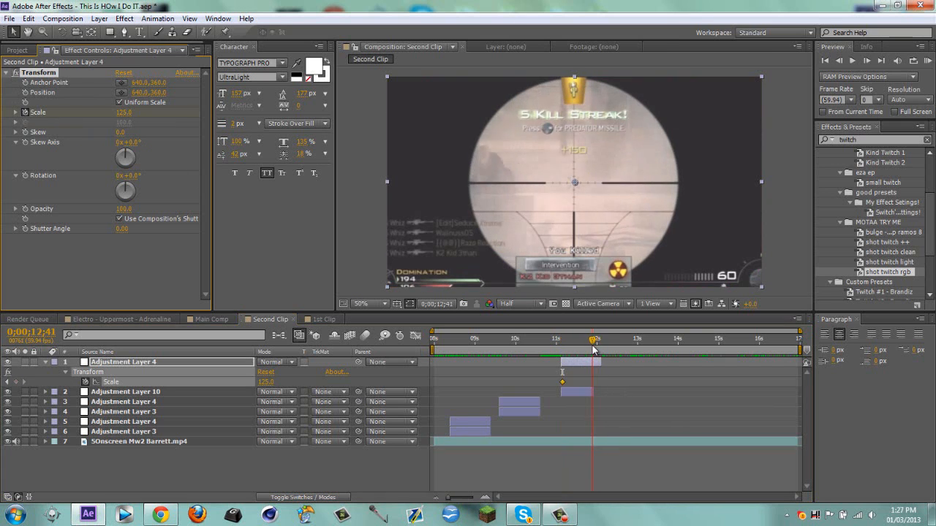
pyautogui.click(124, 113)
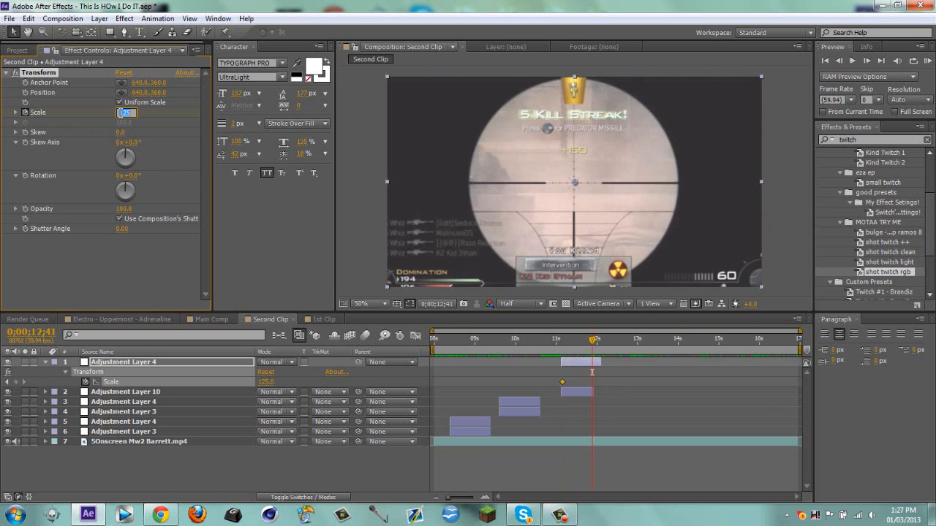
pyautogui.write('102')
pyautogui.press('Return')
# Step: Set the topmost Adjustment Layer 4's Scale to 100 at 0;00;12;55 and collapse its keyframed properties
pyautogui.moveTo(588, 350)
pyautogui.mouseDown()
pyautogui.moveTo(566, 342)
pyautogui.moveTo(602, 345)
pyautogui.mouseUp()
pyautogui.press('u')
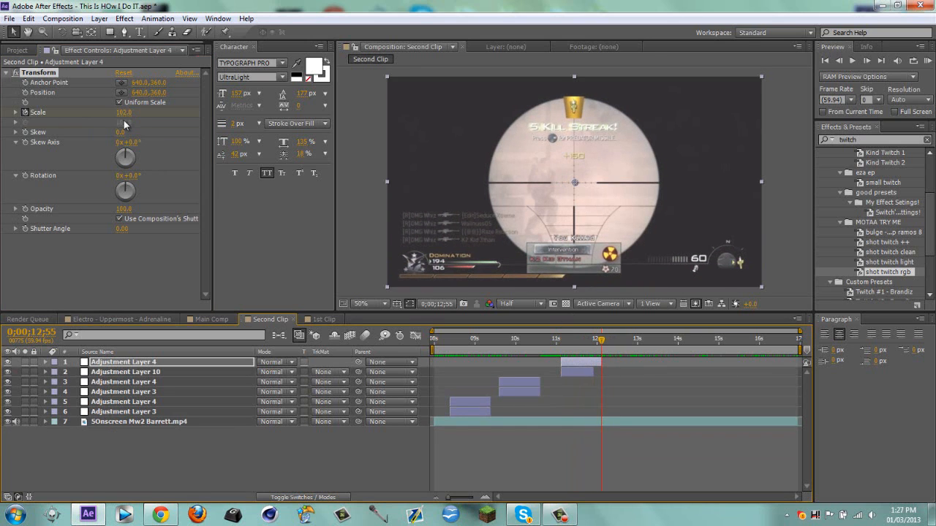
pyautogui.click(124, 112)
pyautogui.write('100')
pyautogui.press('Return')
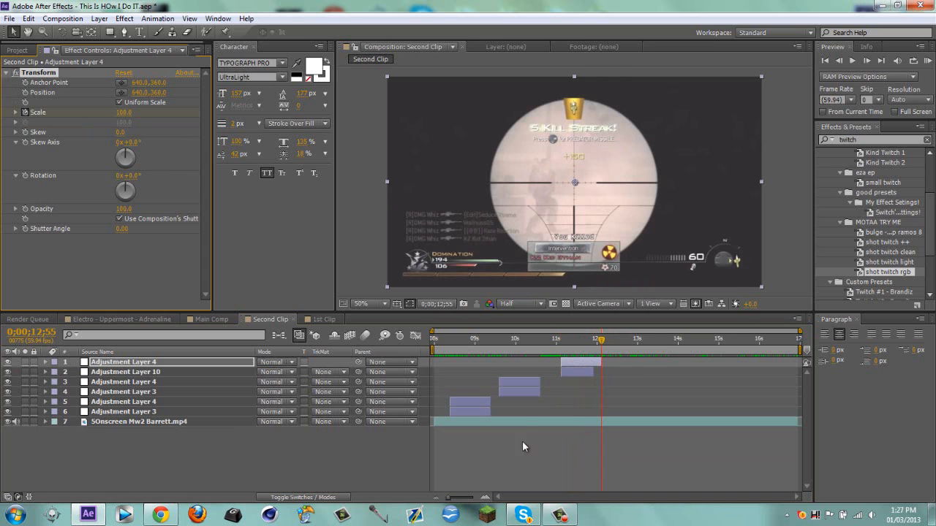
# Step: Find the first shot frame by frame and place composition marker 1 at 0;00;09;11
pyautogui.moveTo(490, 340); pyautogui.dragTo(523, 329)
pyautogui.click(451, 338)
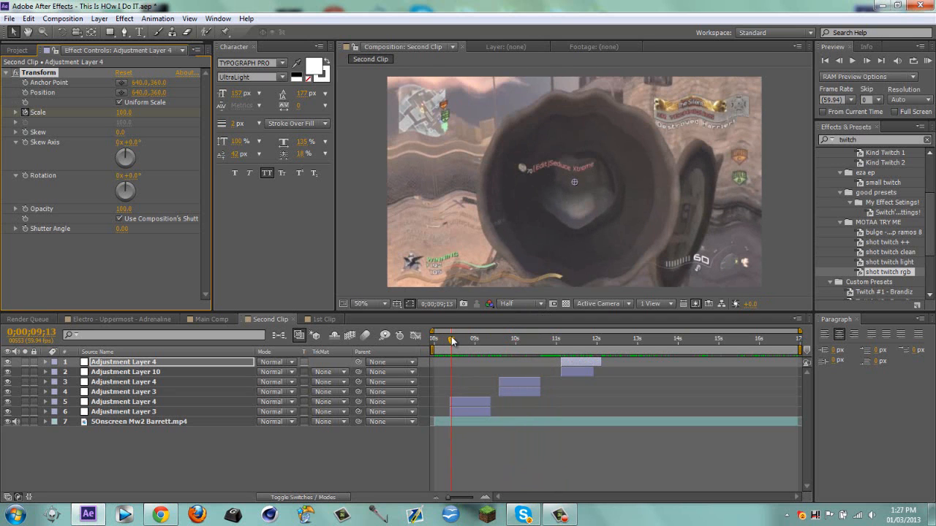
pyautogui.press('pageup')
pyautogui.press('pageup')
pyautogui.press('pagedown')
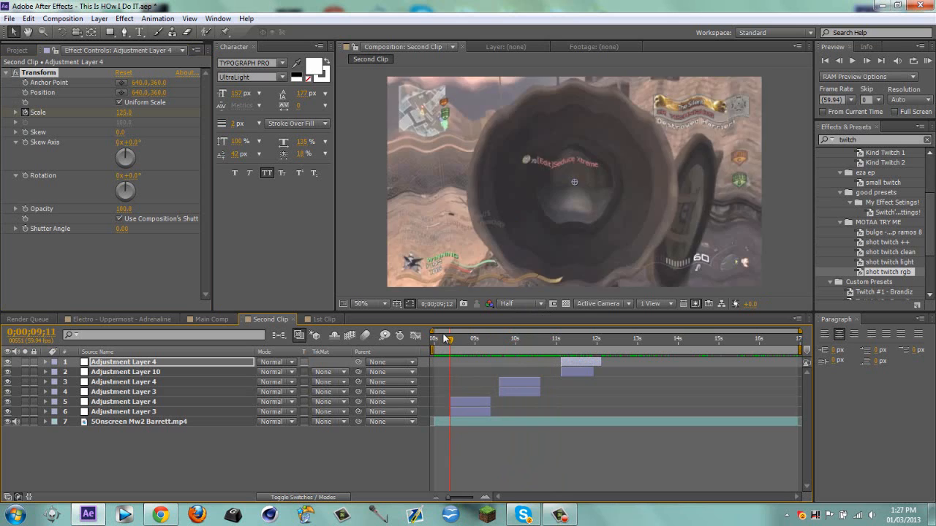
pyautogui.press('pageup')
pyautogui.press('pagedown')
pyautogui.press('pageup')
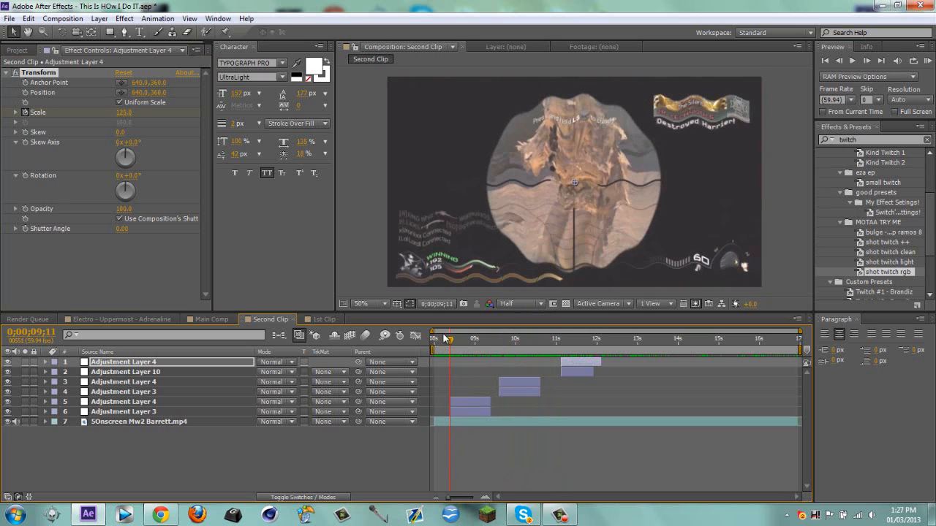
# Step: Place composition marker 2 at 0;00;10;22, marker 3 at the 4 Kill Streak shot and marker 4 at 0;00;11;48
pyautogui.click(501, 345)
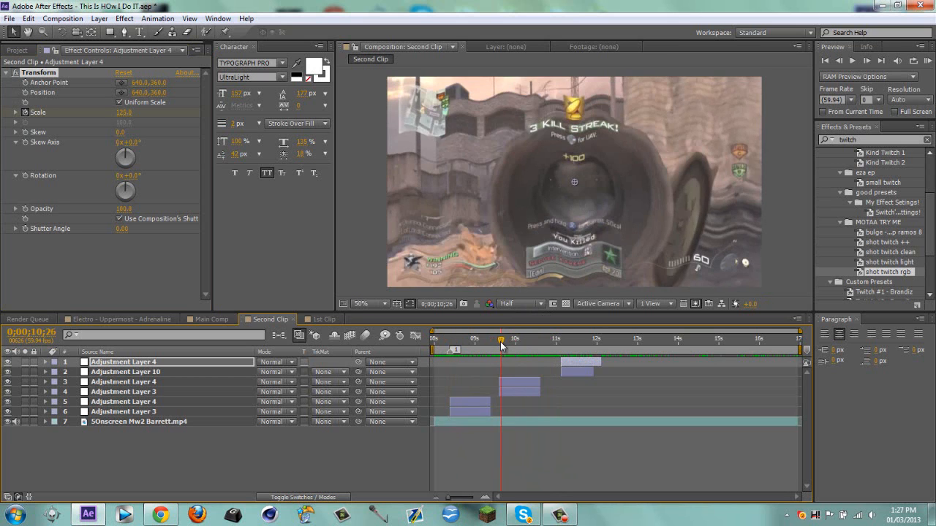
pyautogui.moveTo(501, 345); pyautogui.dragTo(498, 345)
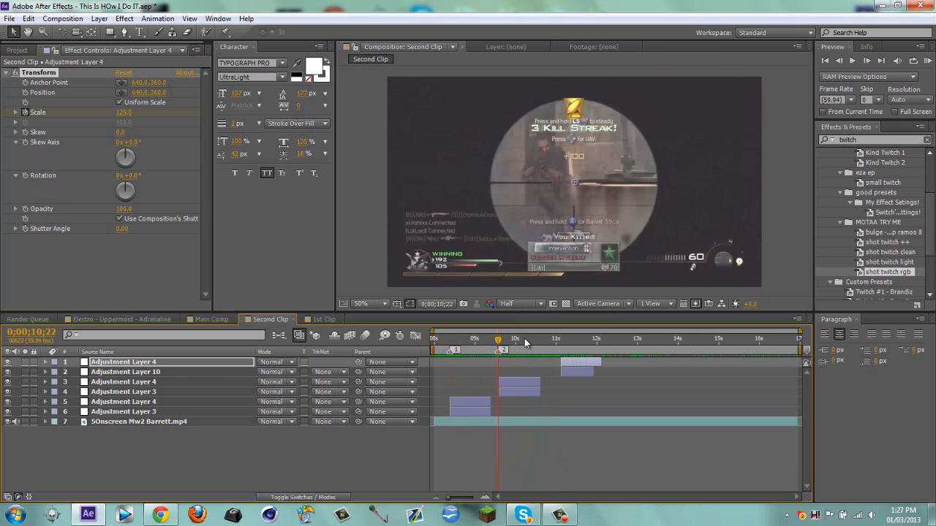
pyautogui.click(525, 343)
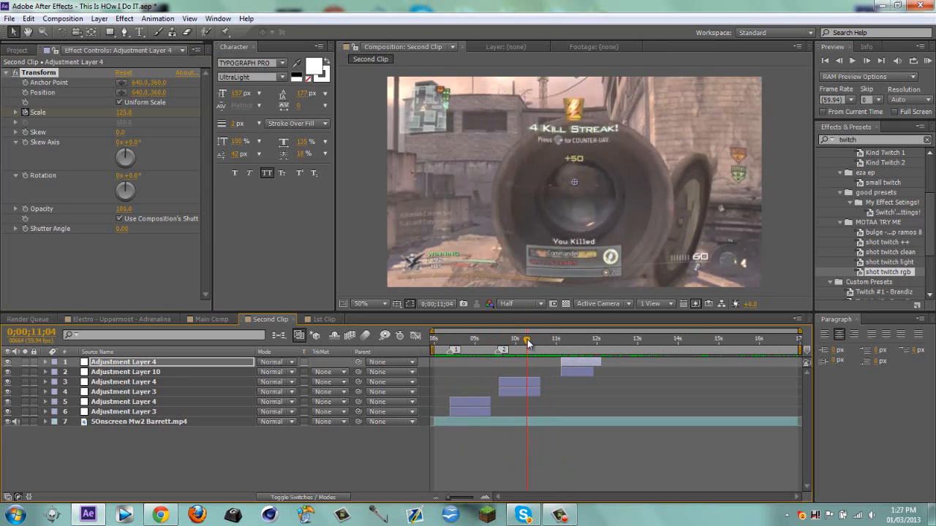
pyautogui.moveTo(528, 344)
pyautogui.mouseDown()
pyautogui.moveTo(515, 345)
pyautogui.moveTo(558, 343)
pyautogui.mouseUp()
pyautogui.hotkey('shift', '3')
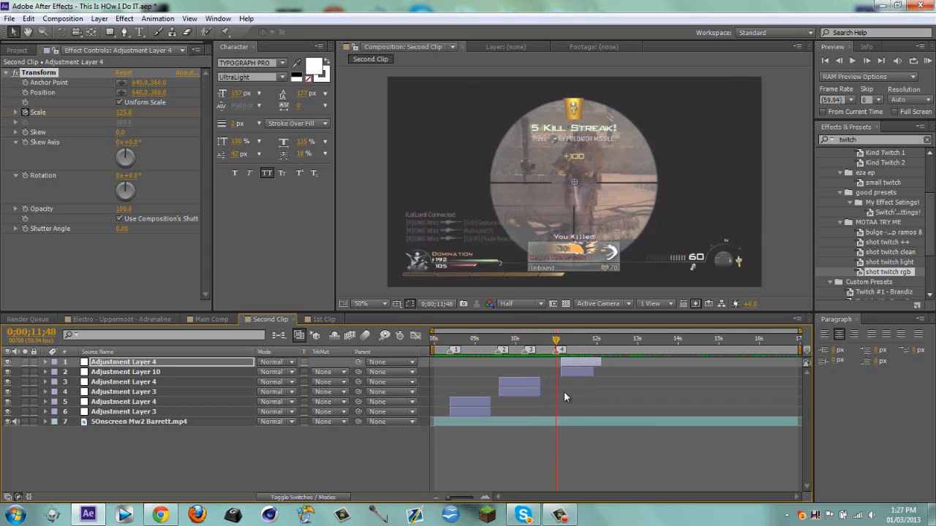
# Step: Move the topmost Adjustment Layer 4 and Adjustment Layer 10 together so both start at marker 4, at 0;00;11;48
pyautogui.moveTo(574, 392); pyautogui.dragTo(575, 370)
pyautogui.click(84, 362)
pyautogui.keyDown('shift'); pyautogui.click(103, 373); pyautogui.keyUp('shift')
pyautogui.click(551, 360)
# Step: Place composition marker 5 at 0;00;13;01 and save the project
pyautogui.moveTo(556, 338); pyautogui.dragTo(606, 343)
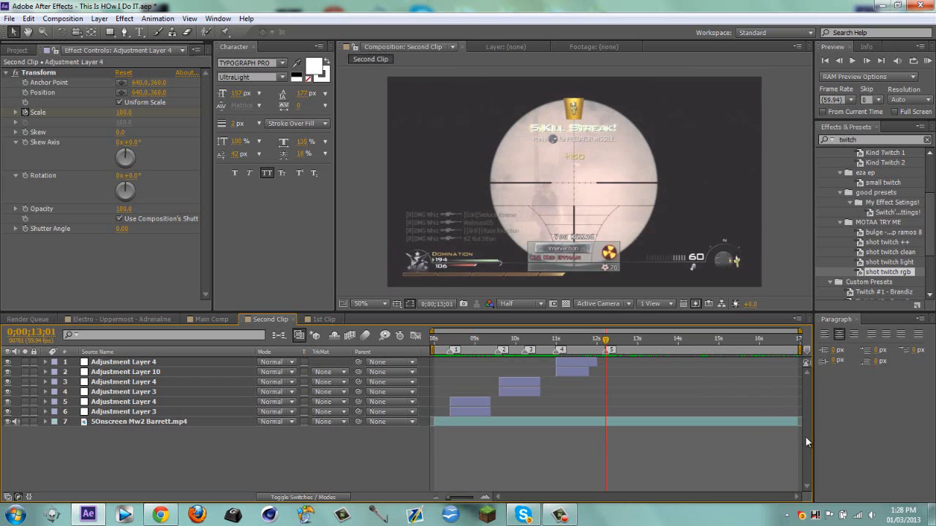
pyautogui.hotkey('ctrl', 's')
# Step: Duplicate the 5Onscreen Mw2 Barrett.mp4 layer and trim the two copies to meet at marker 3, at 0;00;11;10
pyautogui.moveTo(533, 338)
pyautogui.mouseDown()
pyautogui.moveTo(524, 344)
pyautogui.moveTo(536, 339)
pyautogui.mouseUp()
pyautogui.moveTo(532, 338); pyautogui.dragTo(530, 338)
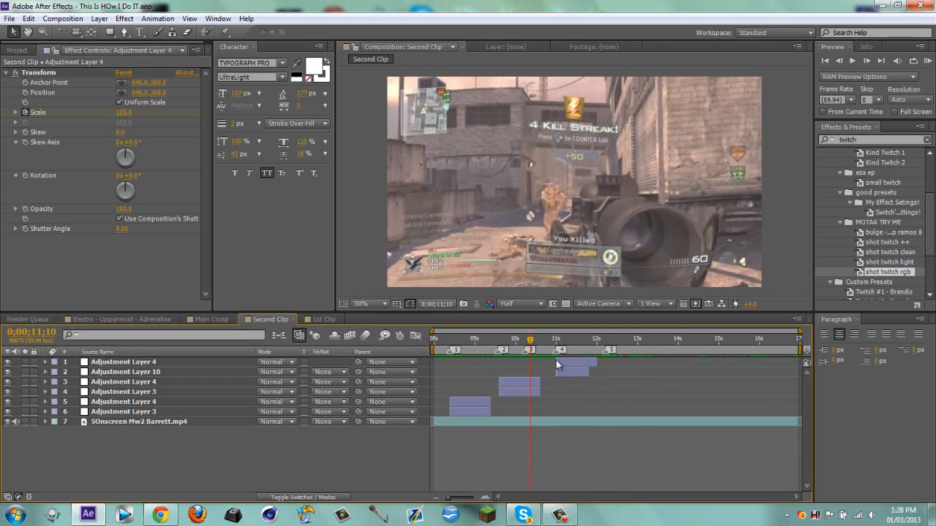
pyautogui.click(523, 422)
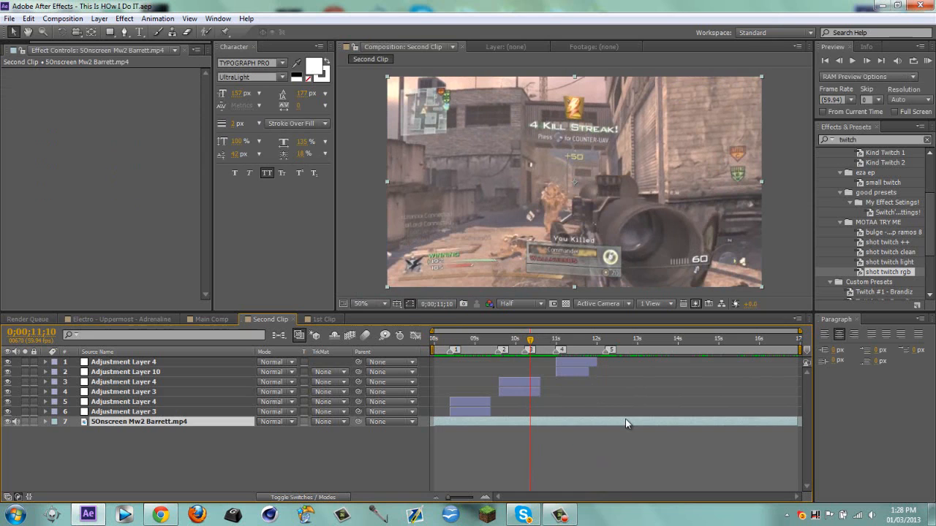
pyautogui.hotkey('ctrl', 'd')
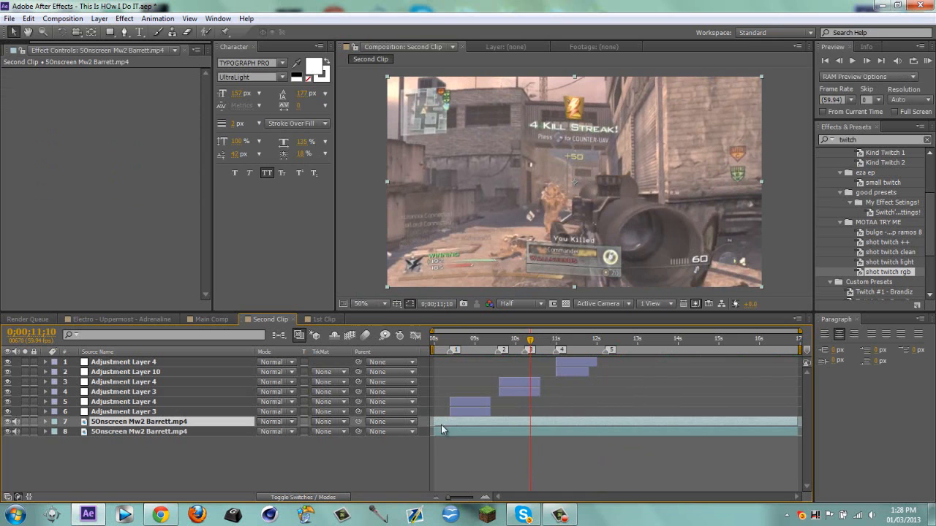
pyautogui.moveTo(436, 423); pyautogui.dragTo(528, 423)
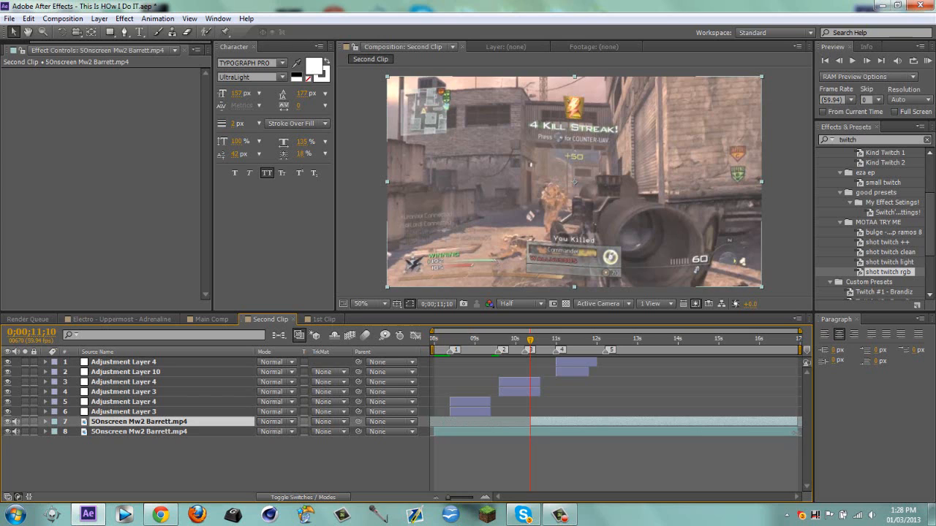
pyautogui.moveTo(799, 432); pyautogui.dragTo(522, 432)
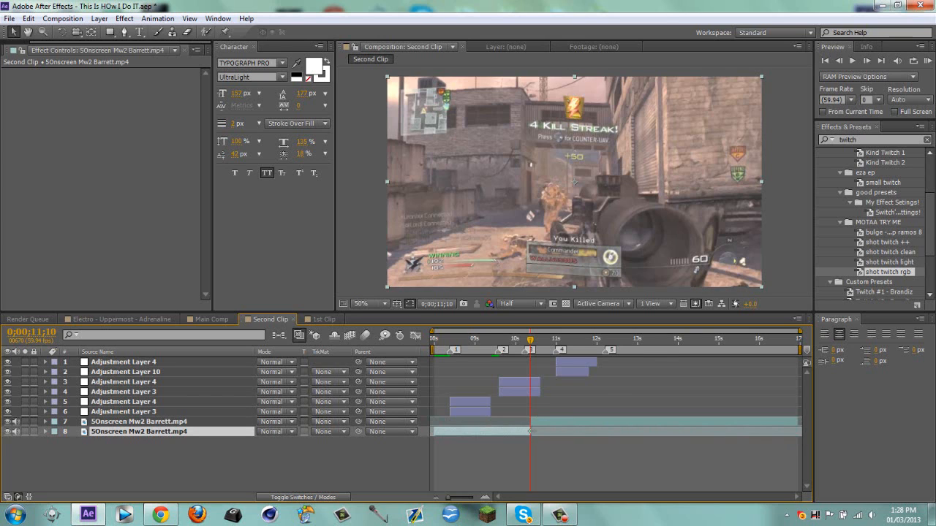
# Step: Find the Twixtor effects and apply Twixtor Pro to the gameplay copy that starts at marker 3
pyautogui.click(555, 422)
pyautogui.doubleClick(876, 139)
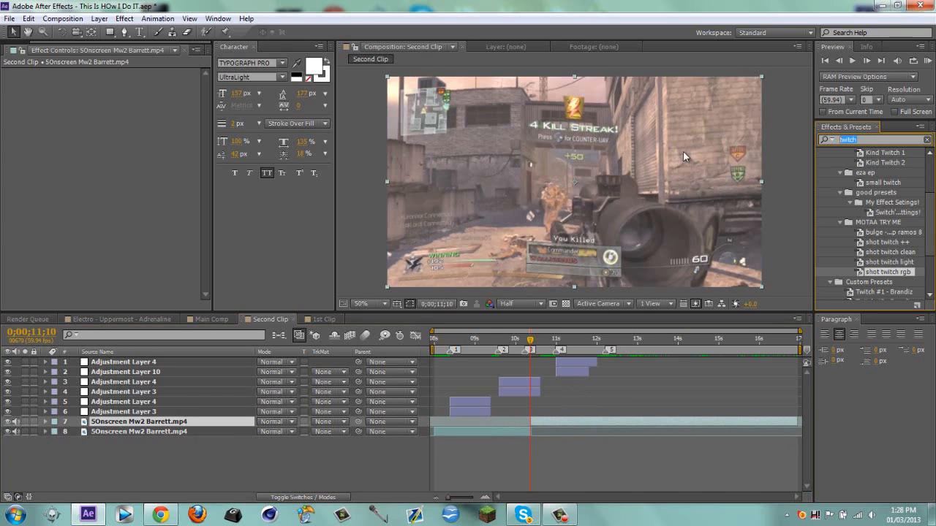
pyautogui.write('twixtor')
pyautogui.press('Return')
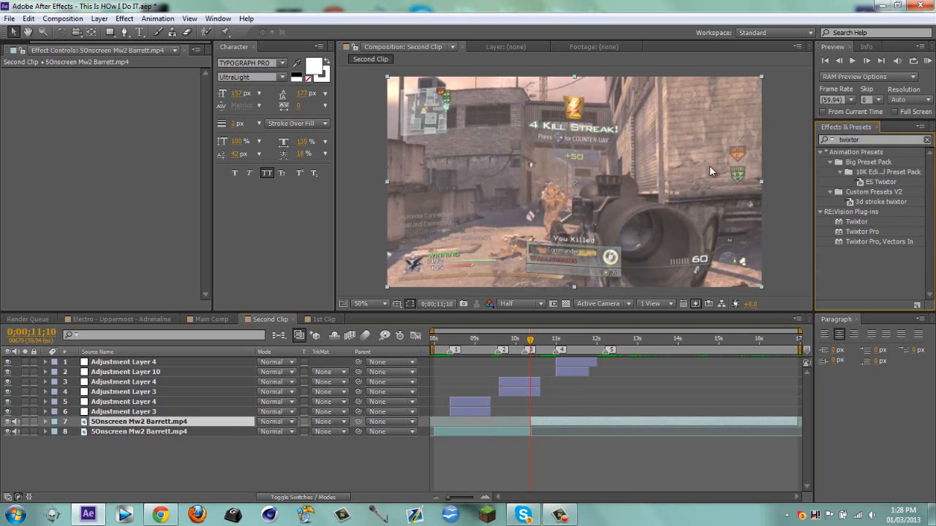
pyautogui.moveTo(857, 229); pyautogui.dragTo(559, 422)
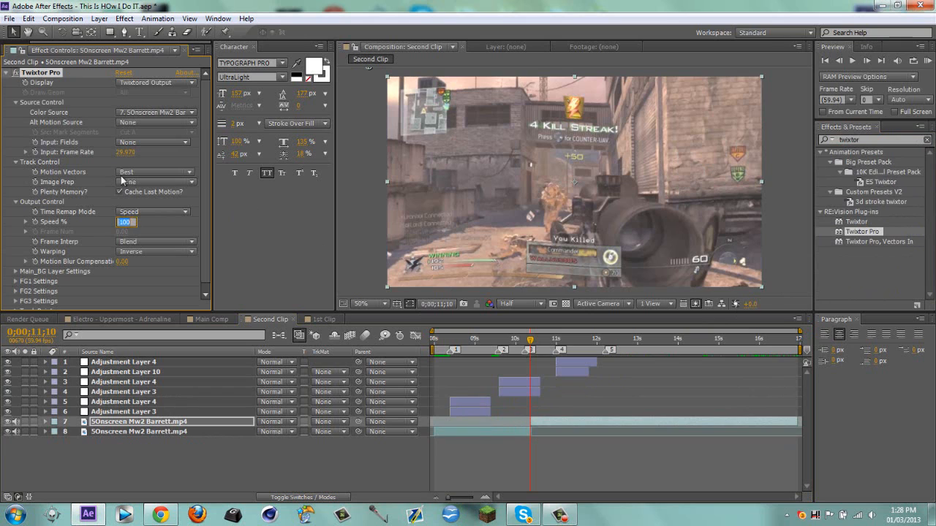
# Step: Set Twixtor Pro's input frame rate to 59.94, Image Prep to Contrast/Edge Enhance and Warping to Inverse w/ Smart Blend
pyautogui.click(126, 152)
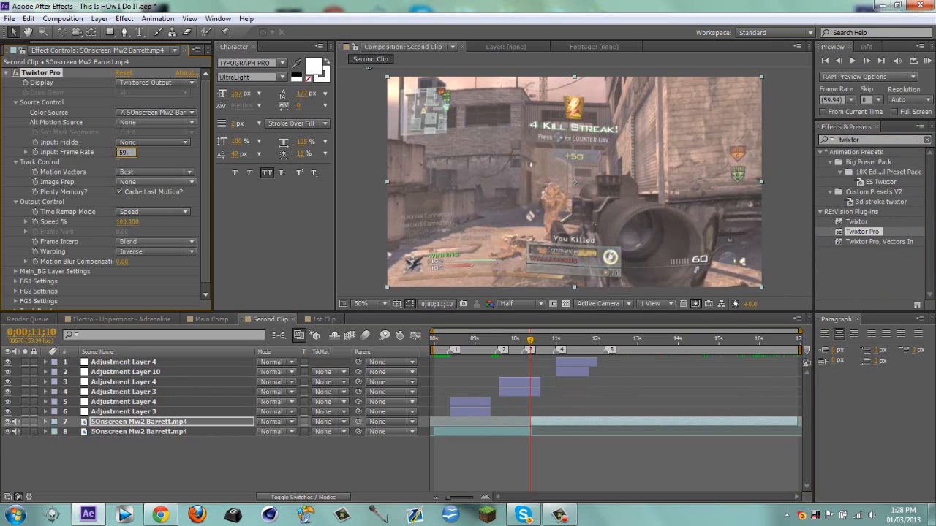
pyautogui.press('Return')
pyautogui.click(169, 188)
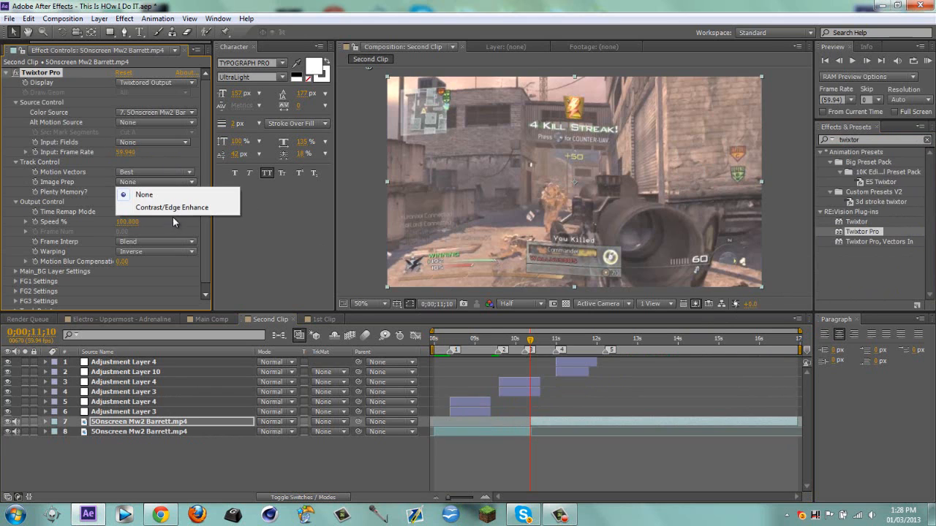
pyautogui.click(154, 205)
pyautogui.click(155, 251)
pyautogui.click(154, 278)
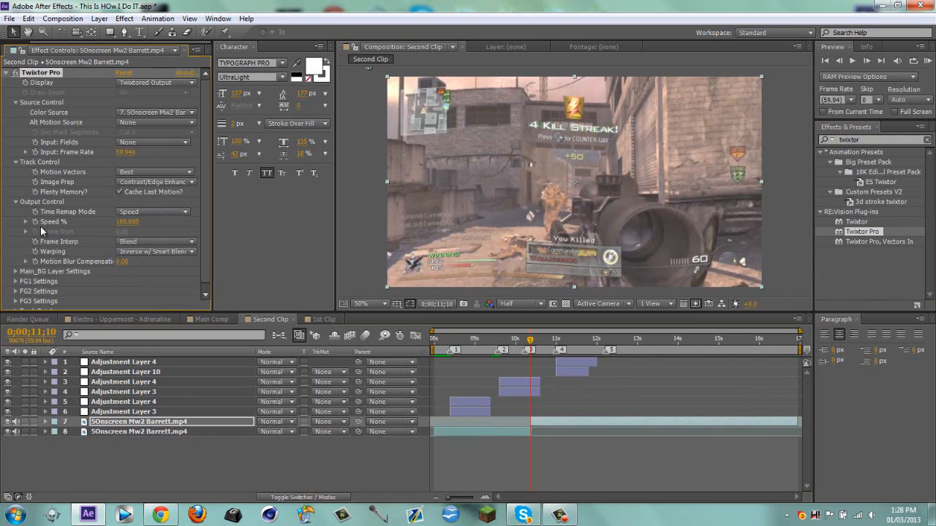
# Step: Keyframe Twixtor Pro's Speed % at 100 on 0;00;11;09 and 10 on 0;00;11;10, and reveal the layer's keyframes
pyautogui.press('pageup')
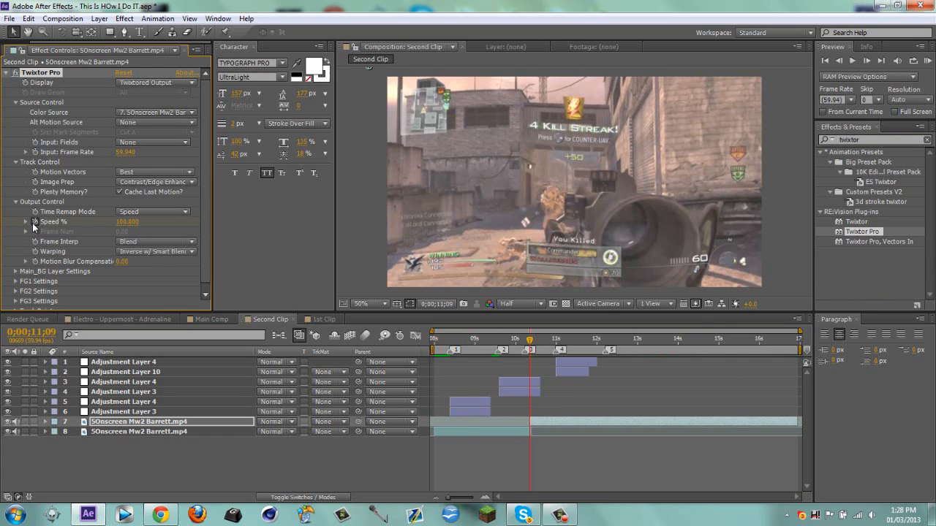
pyautogui.press('pagedown')
pyautogui.click(123, 222)
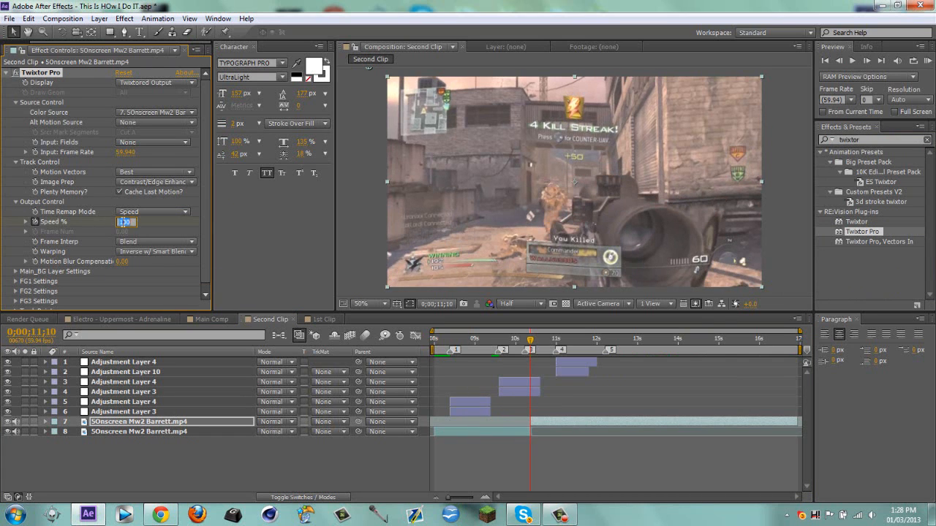
pyautogui.write('30')
pyautogui.press('Return')
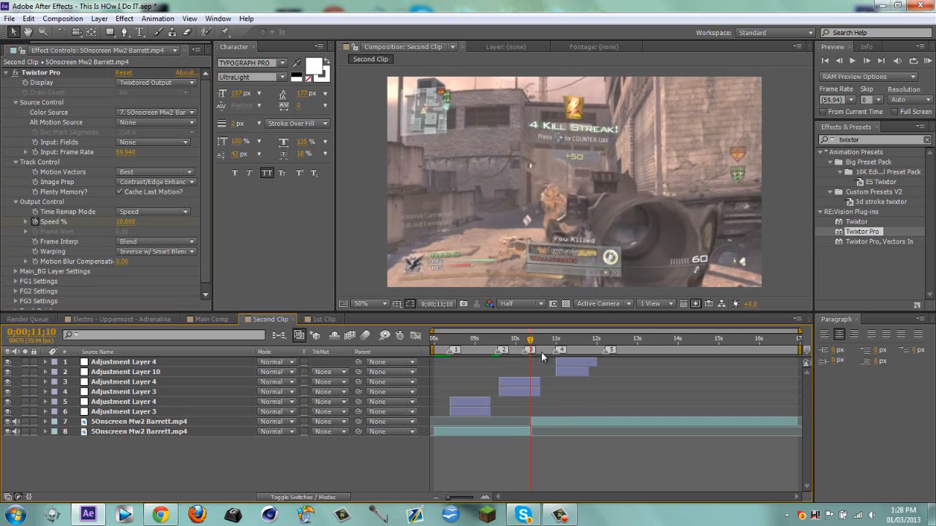
pyautogui.click(560, 422)
pyautogui.press('u')
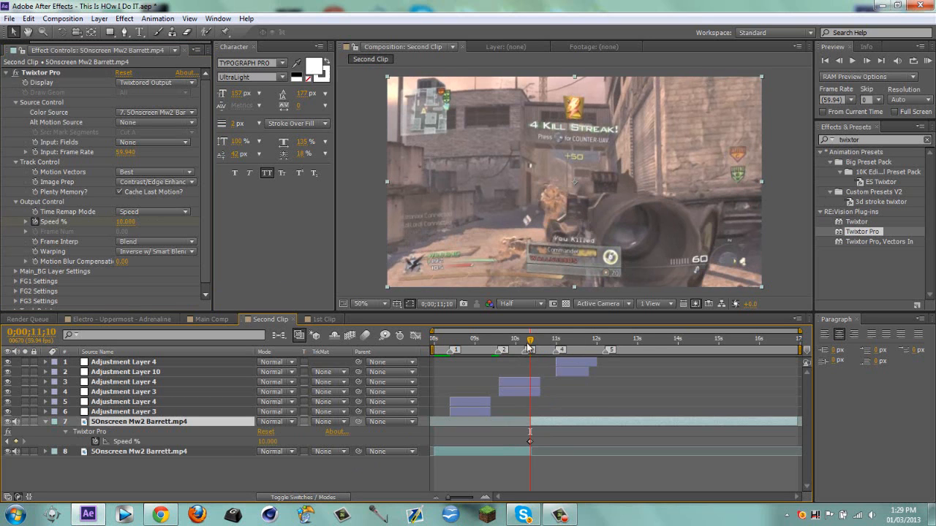
# Step: Move the topmost Adjustment Layer 4 and Adjustment Layer 10 together so they start at about 16 seconds
pyautogui.moveTo(530, 339)
pyautogui.mouseDown()
pyautogui.moveTo(596, 338)
pyautogui.moveTo(549, 340)
pyautogui.mouseUp()
pyautogui.click(571, 394)
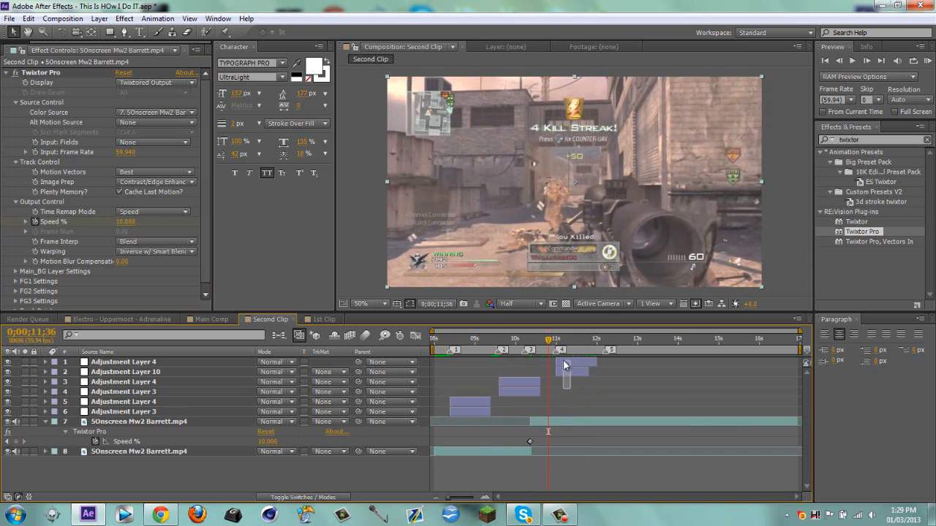
pyautogui.click(90, 364)
pyautogui.keyDown('shift'); pyautogui.click(94, 373); pyautogui.keyUp('shift')
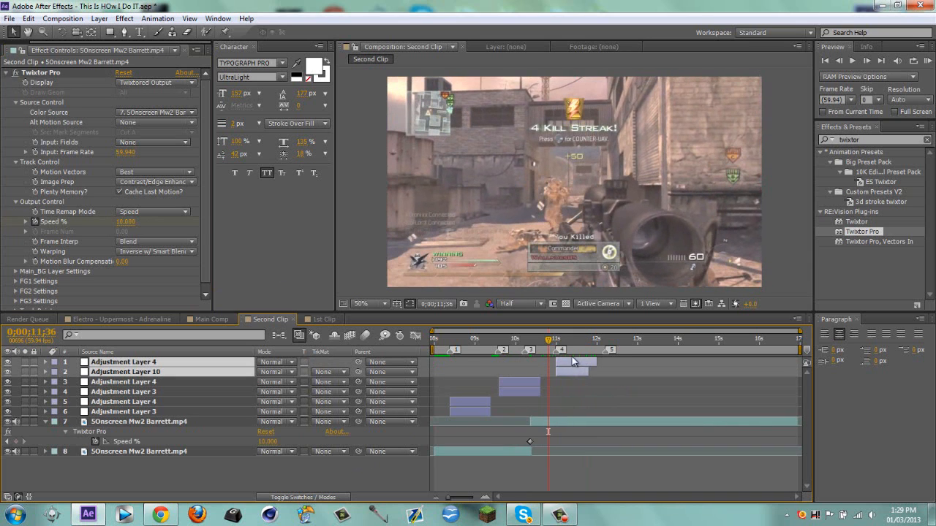
pyautogui.moveTo(575, 363); pyautogui.dragTo(782, 372)
# Step: Remove composition markers 4 and 5 from Second Clip and save the project
pyautogui.click(644, 385)
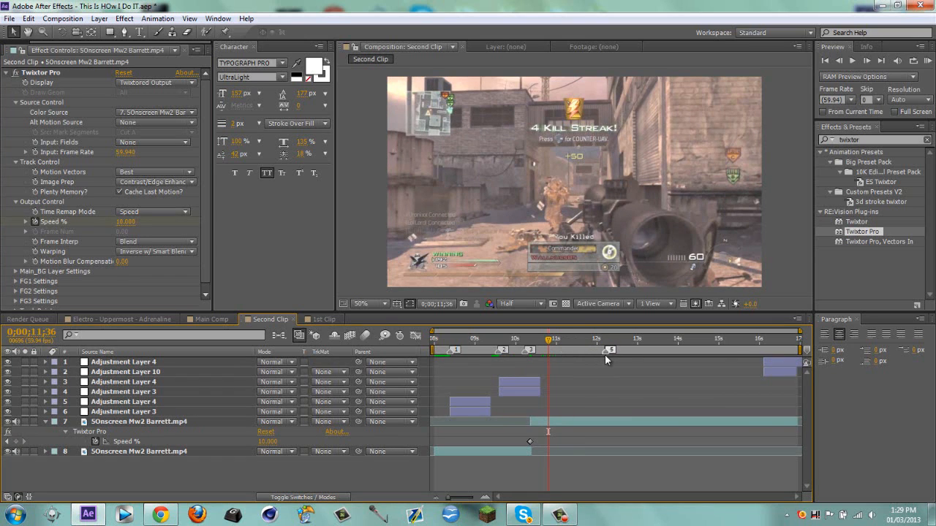
pyautogui.moveTo(605, 350); pyautogui.dragTo(808, 352)
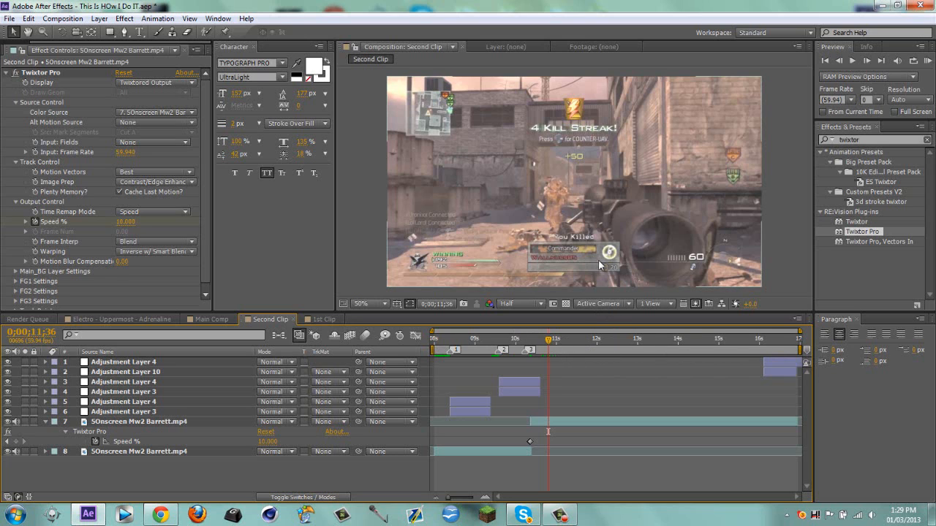
pyautogui.hotkey('ctrl', 's')
pyautogui.click(561, 517)
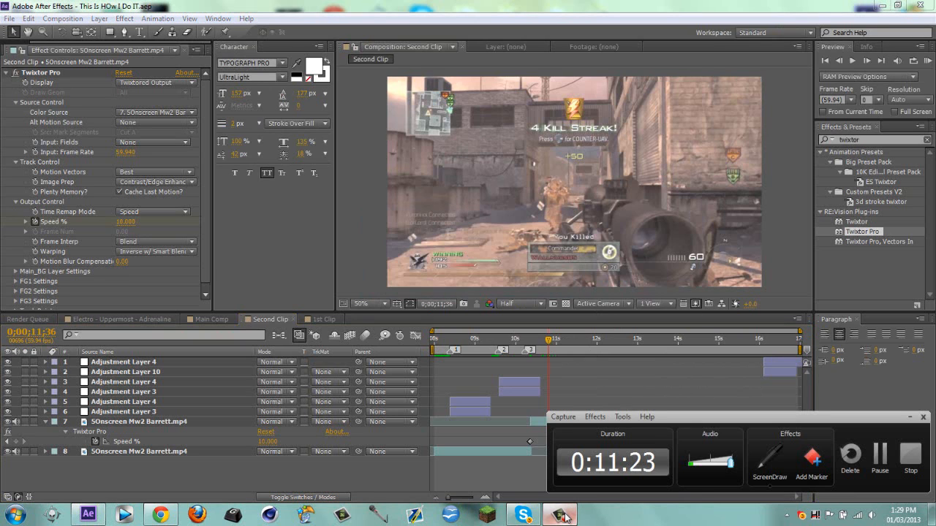
pyautogui.click(386, 469)
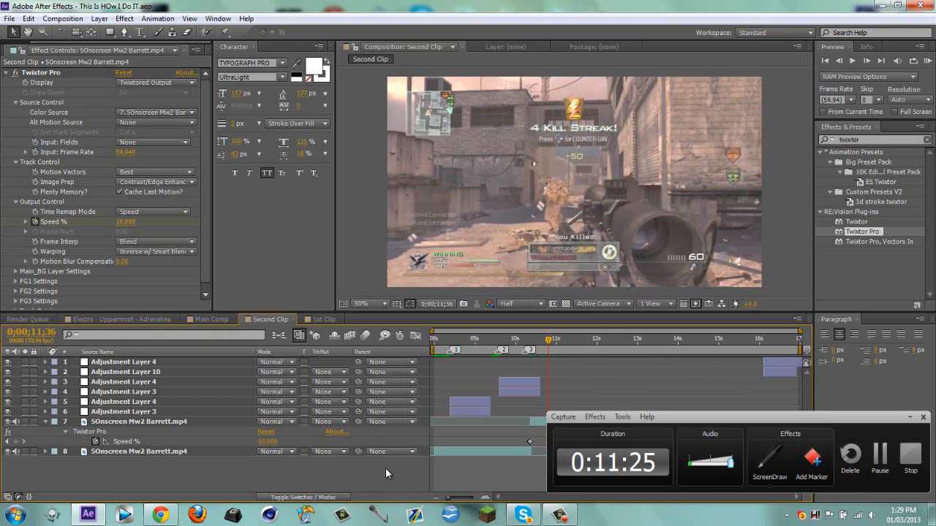
pyautogui.click(561, 516)
pyautogui.click(561, 516)
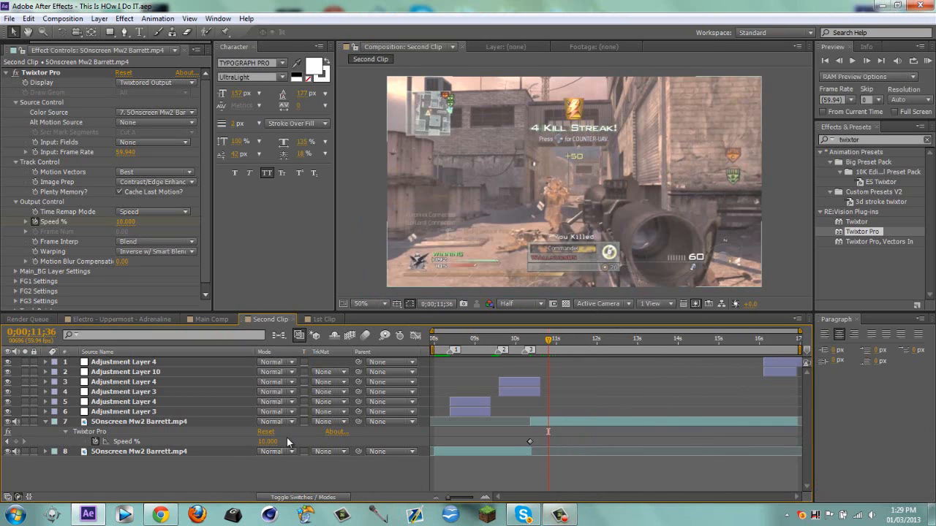
# Step: Create a new composition from CINEMATIC3.mp4 in the Karachi folder under Cinematics
pyautogui.moveTo(46, 43); pyautogui.dragTo(16, 43)
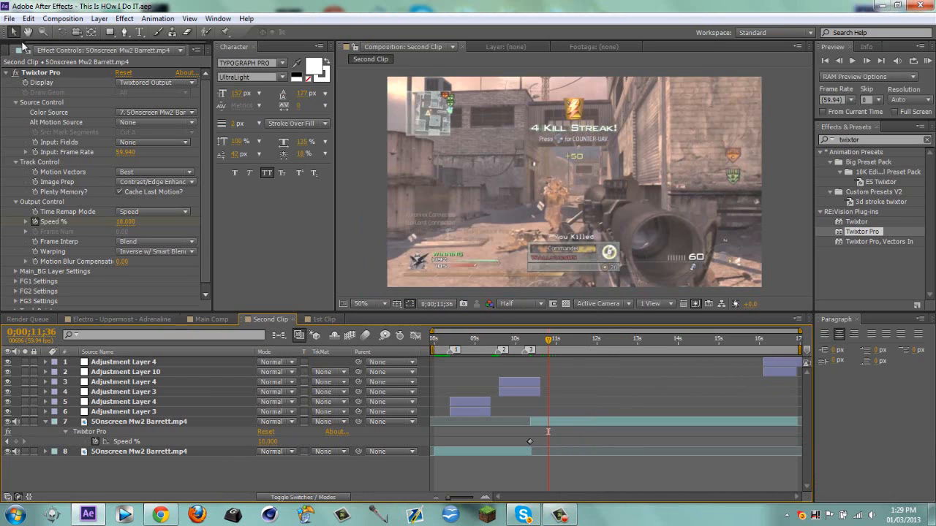
pyautogui.click(17, 50)
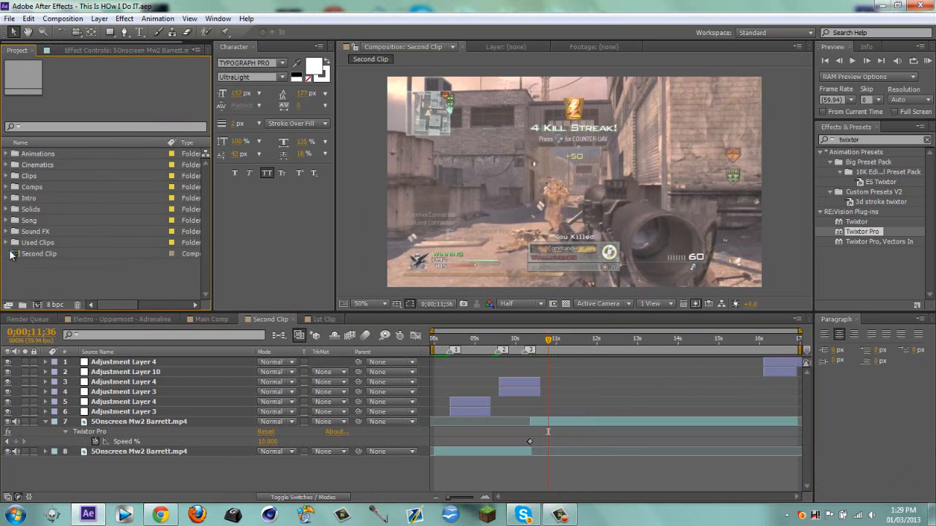
pyautogui.click(9, 166)
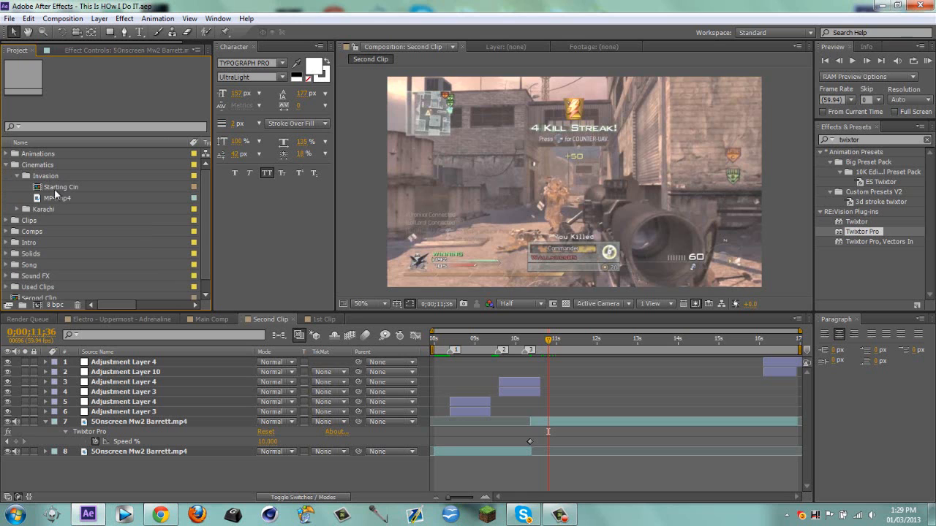
pyautogui.click(16, 210)
pyautogui.click(59, 220)
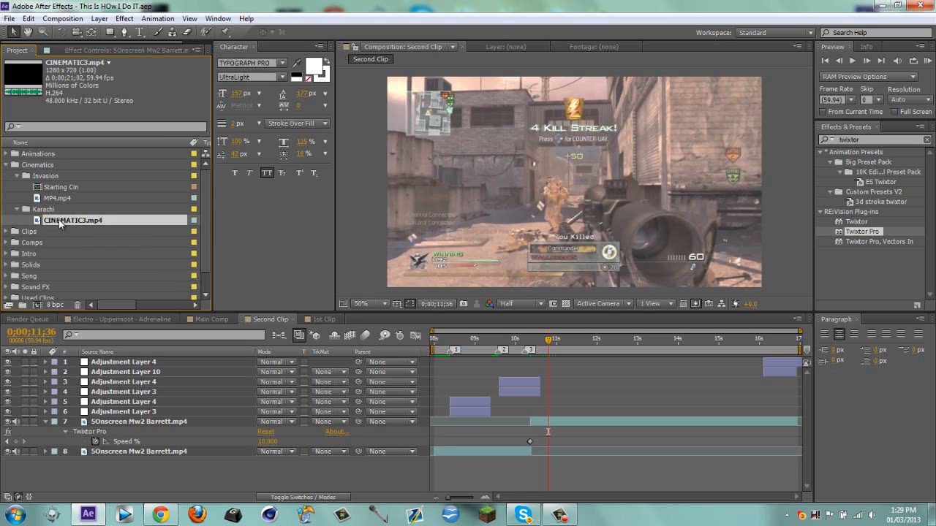
pyautogui.moveTo(60, 219); pyautogui.dragTo(36, 305)
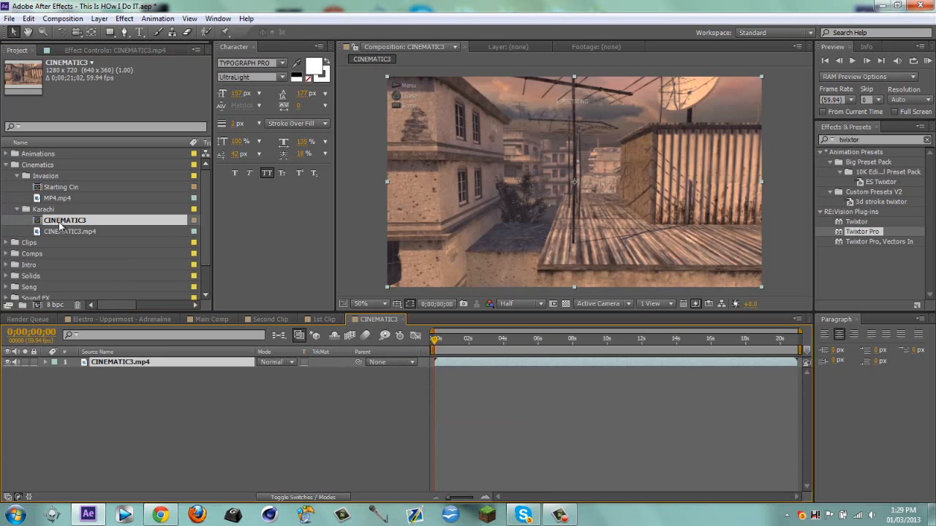
# Step: Move the CINEMATIC3 composition out of the Karachi folder to the project root and rename it Karchi
pyautogui.moveTo(61, 224); pyautogui.dragTo(25, 298)
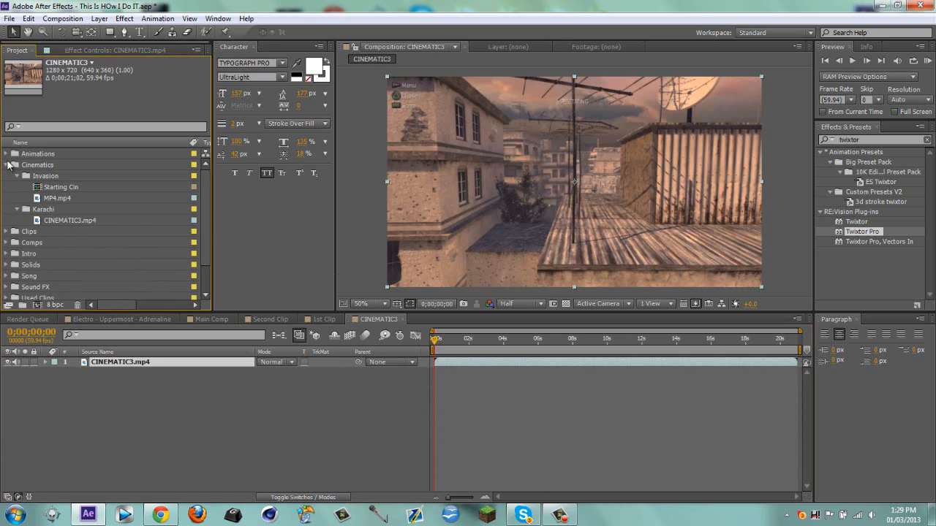
pyautogui.click(6, 166)
pyautogui.click(215, 443)
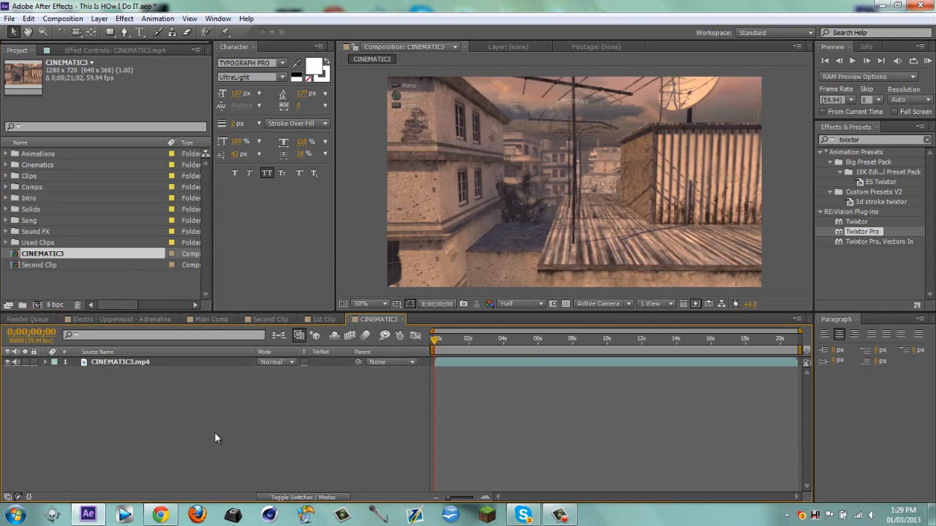
pyautogui.hotkey('ctrl', 'k')
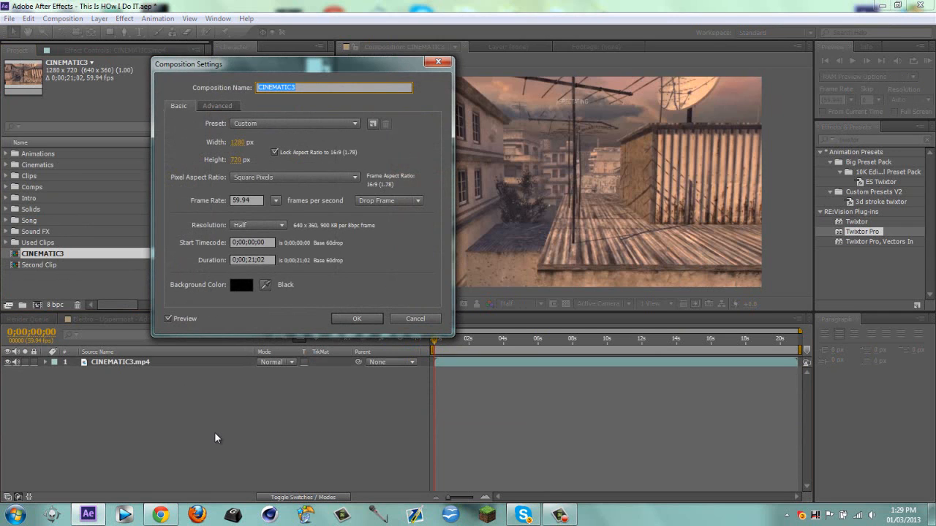
pyautogui.write('Karchi')
pyautogui.press('Return')
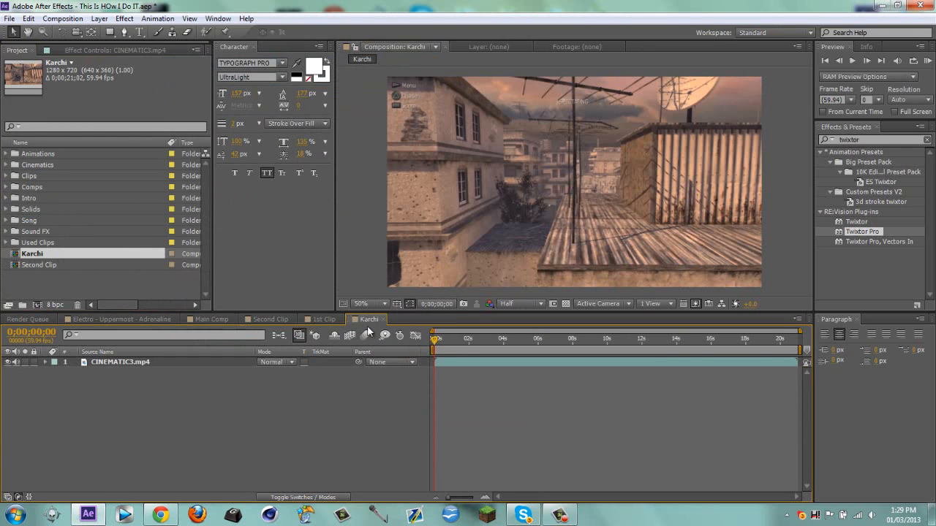
# Step: Set the Karchi work area from 0;00;01;25 to 0;00;12;49, trim the composition to it and return to its first frame
pyautogui.moveTo(436, 340); pyautogui.dragTo(592, 339)
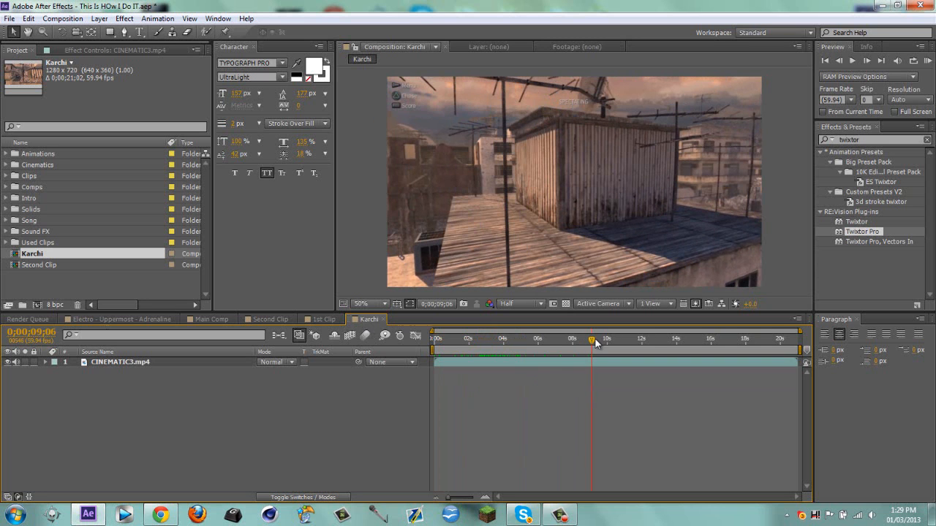
pyautogui.moveTo(596, 344); pyautogui.dragTo(662, 346)
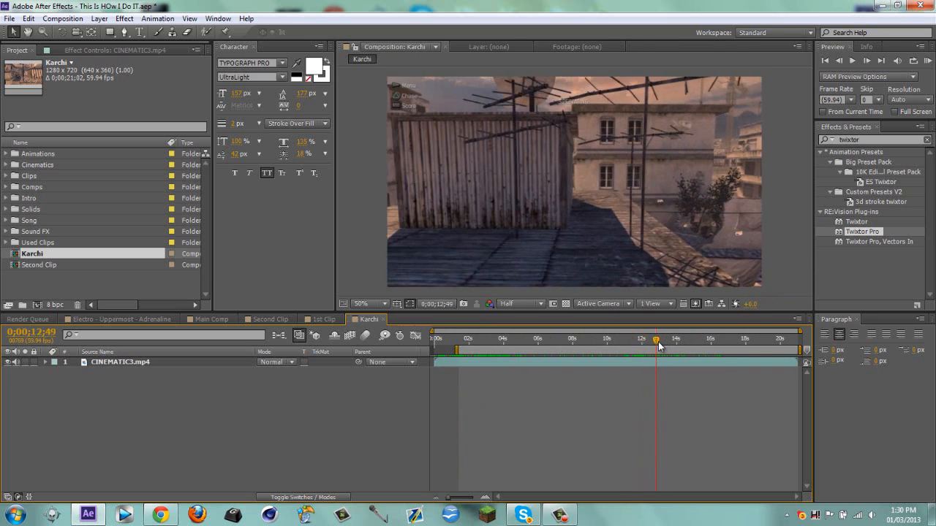
pyautogui.rightClick(634, 352)
pyautogui.click(691, 386)
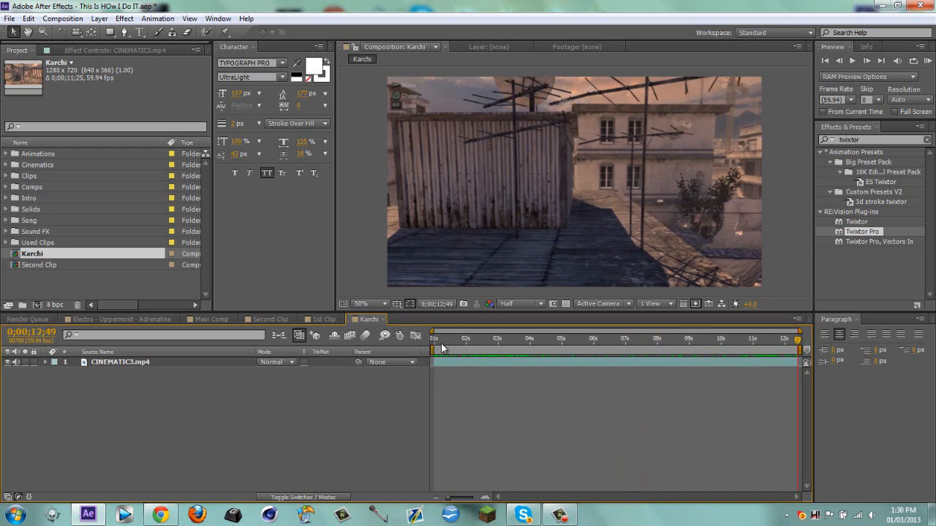
pyautogui.click(437, 341)
pyautogui.moveTo(438, 344); pyautogui.dragTo(434, 342)
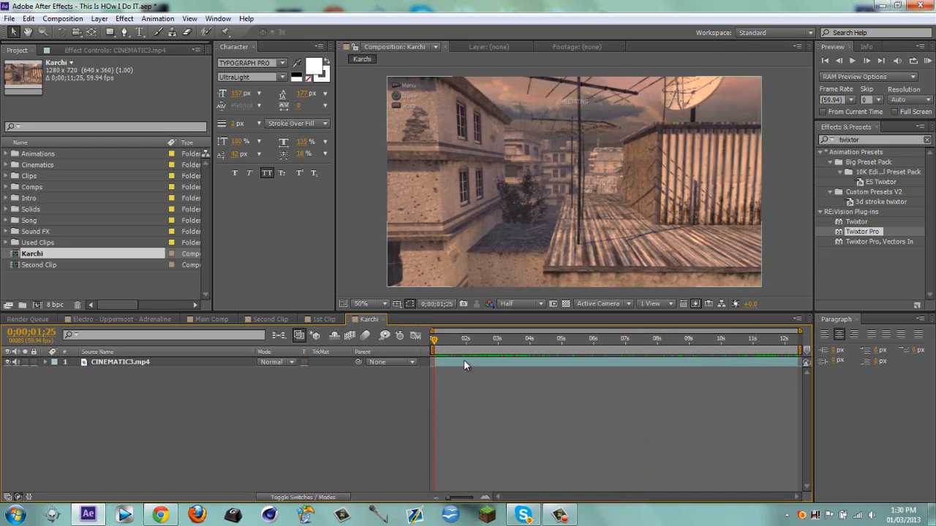
# Step: Run Track Camera on the CINEMATIC3.mp4 layer in Karchi
pyautogui.rightClick(464, 360)
pyautogui.click(506, 425)
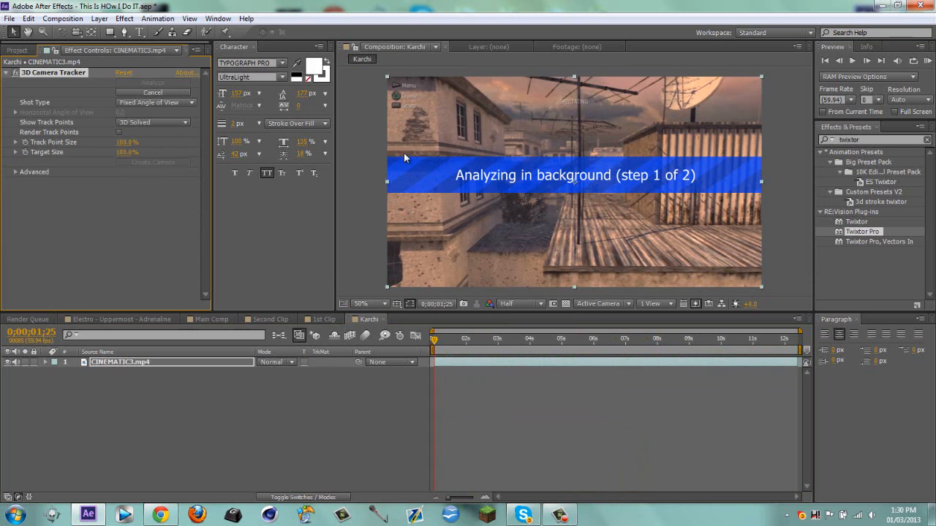
pyautogui.click(561, 505)
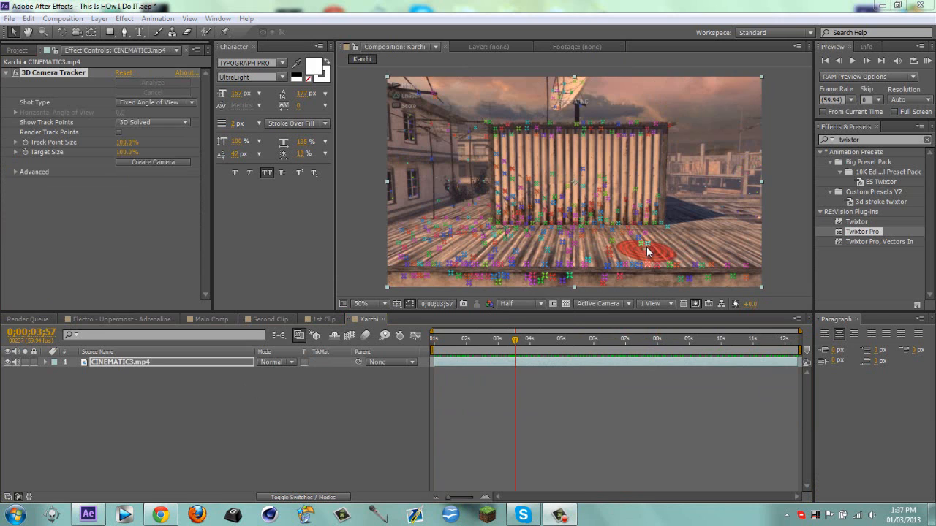
# Step: Create a null and camera from a track point on the rooftop planks at 0;00;03;57
pyautogui.rightClick(657, 244)
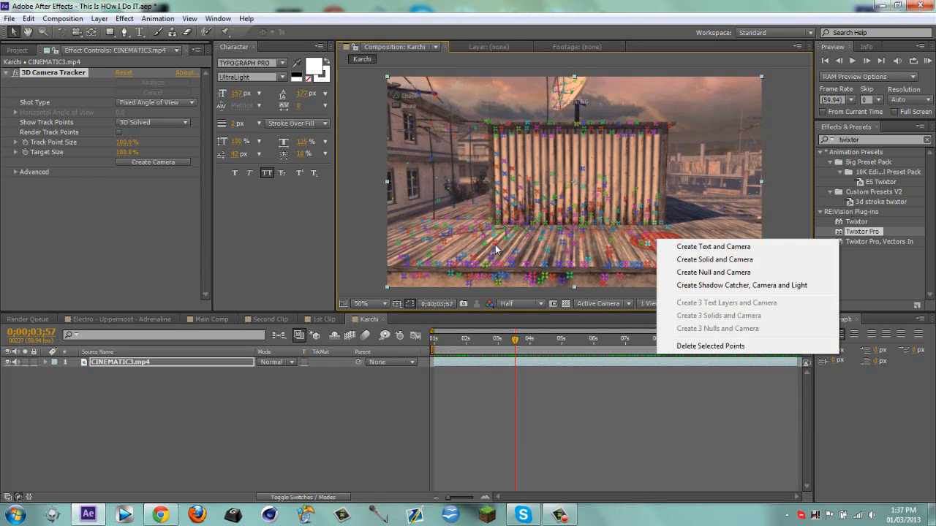
pyautogui.click(370, 410)
pyautogui.click(582, 365)
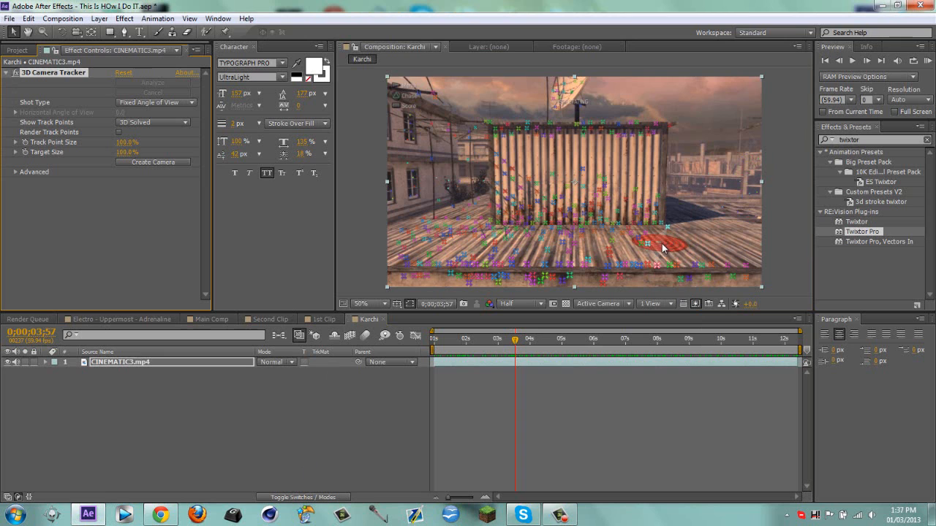
pyautogui.rightClick(654, 244)
pyautogui.click(691, 280)
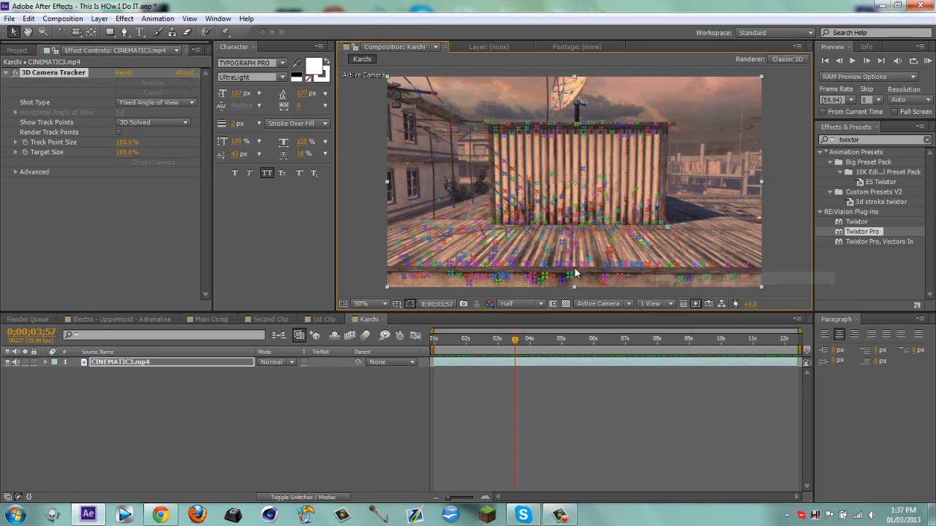
pyautogui.click(360, 426)
# Step: Scale up Track Null 1, then collapse its scale property and deselect the layer
pyautogui.click(117, 362)
pyautogui.press('s')
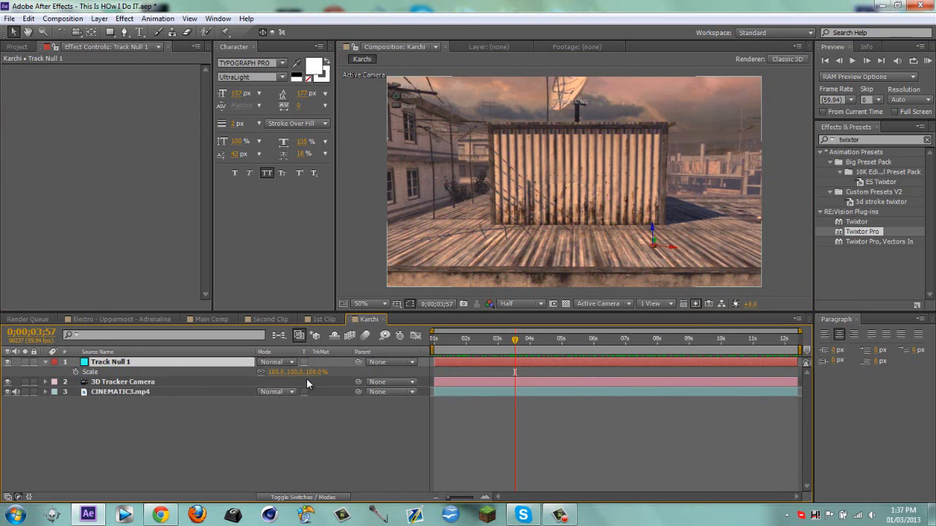
pyautogui.moveTo(305, 375); pyautogui.dragTo(592, 369)
pyautogui.press('s')
pyautogui.click(535, 410)
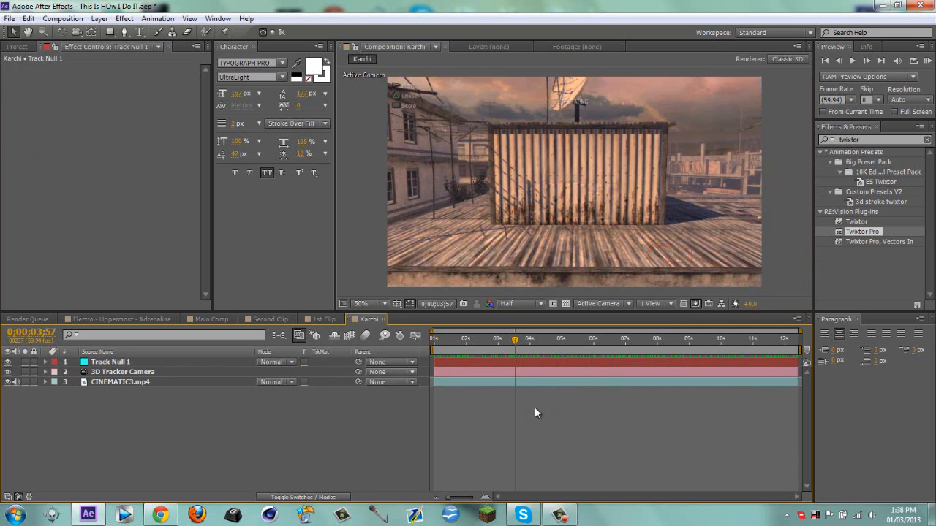
# Step: Add a text layer reading "2 MORE" over the metal shed at 0;00;03;25 and hide the layer
pyautogui.moveTo(447, 341); pyautogui.dragTo(498, 337)
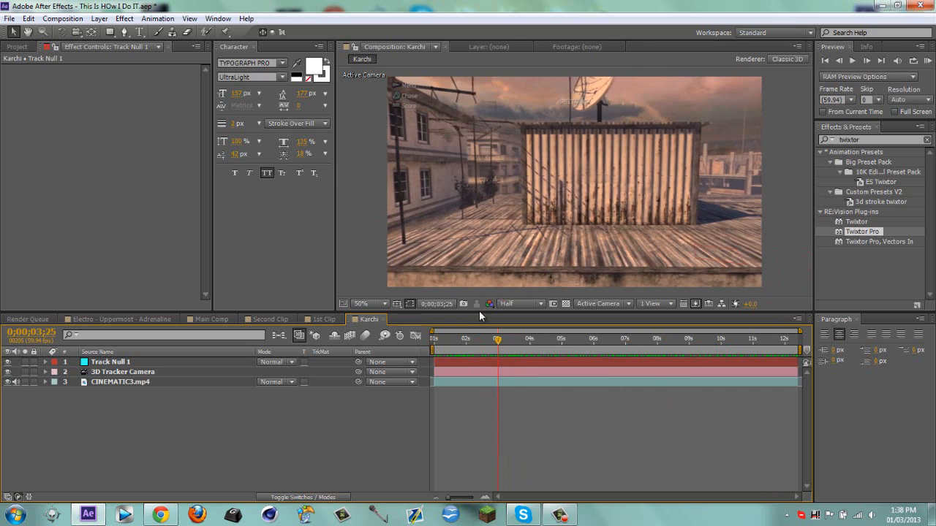
pyautogui.click(139, 32)
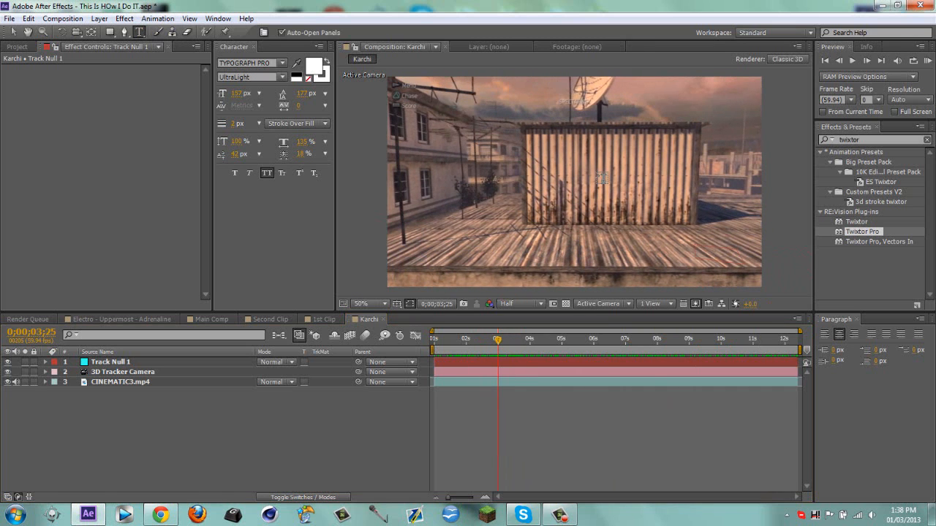
pyautogui.click(614, 167)
pyautogui.write('2 MORE')
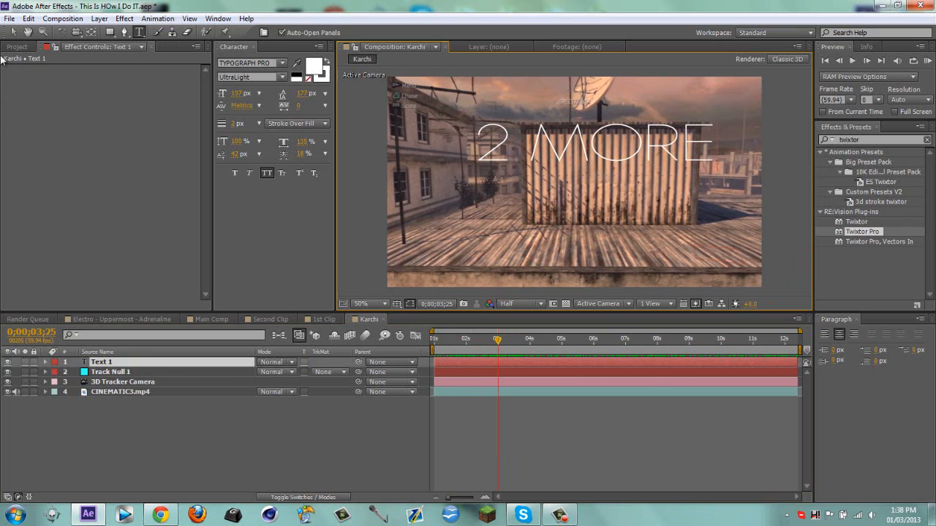
pyautogui.click(14, 32)
pyautogui.click(3, 363)
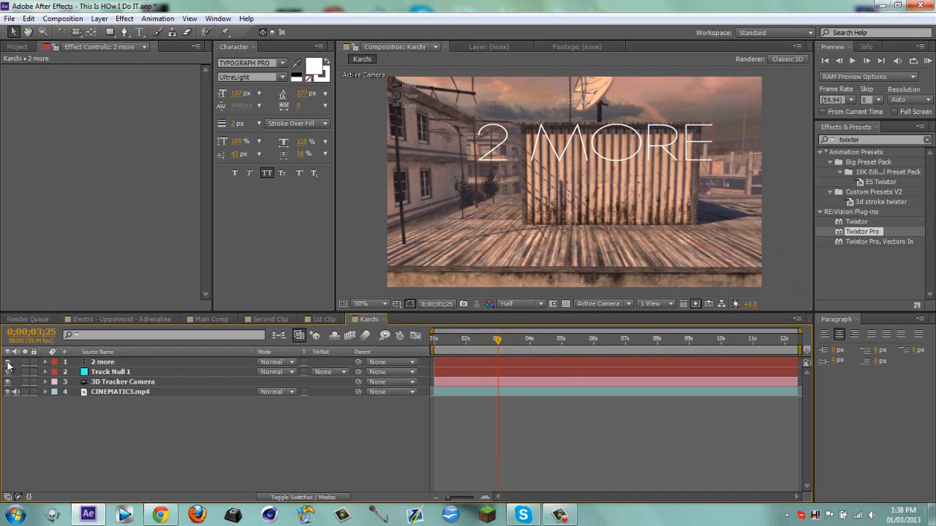
pyautogui.click(8, 363)
# Step: Add a second text layer reading "BRO" and hide it
pyautogui.click(139, 31)
pyautogui.click(518, 184)
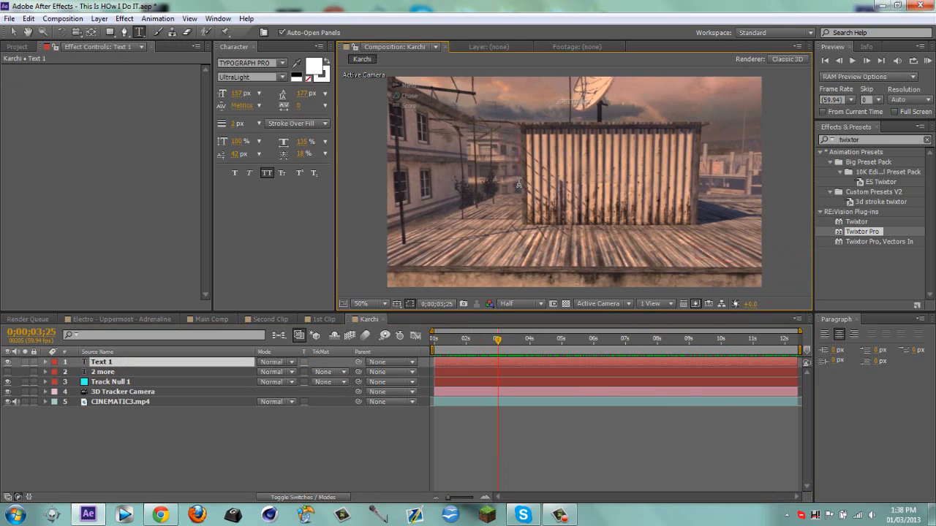
pyautogui.write('BRO')
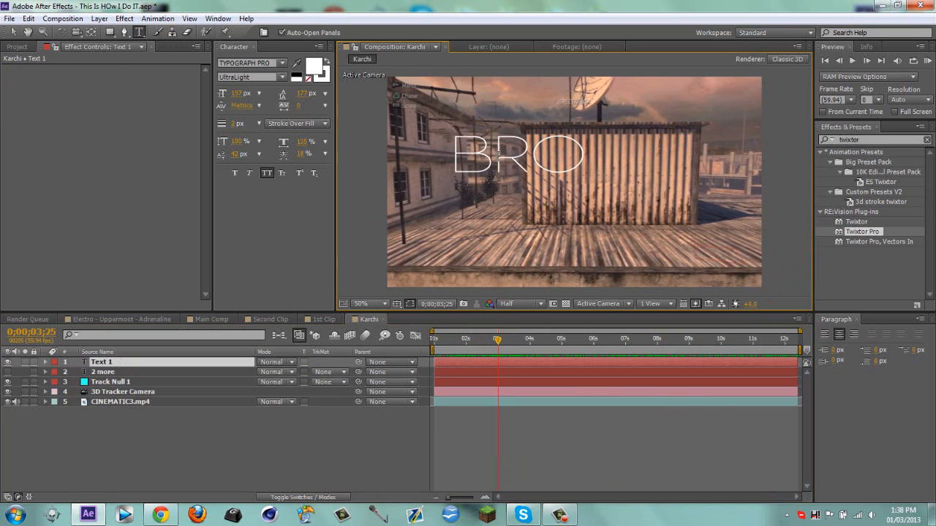
pyautogui.click(14, 32)
pyautogui.click(4, 364)
pyautogui.click(7, 362)
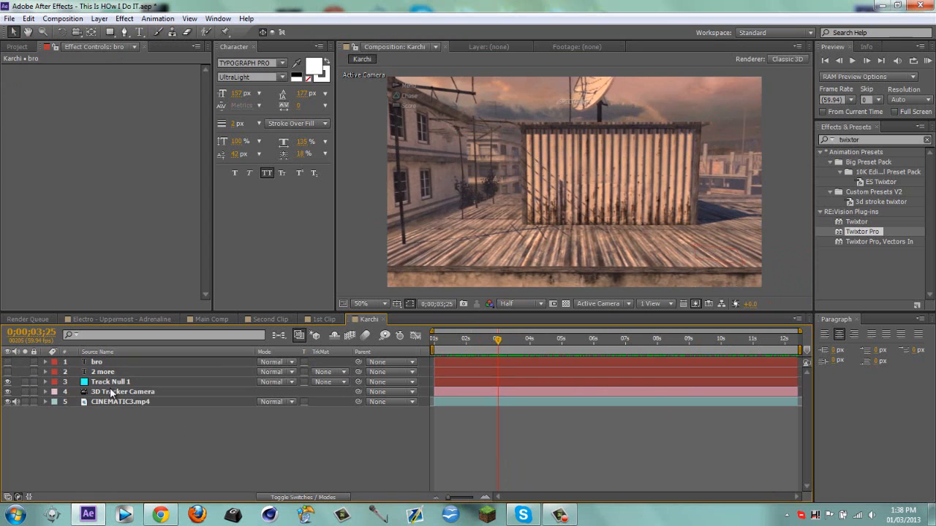
# Step: Create a 1280 x 720 black solid named Element and apply the Video Copilot Element effect to it
pyautogui.hotkey('ctrl', 'y')
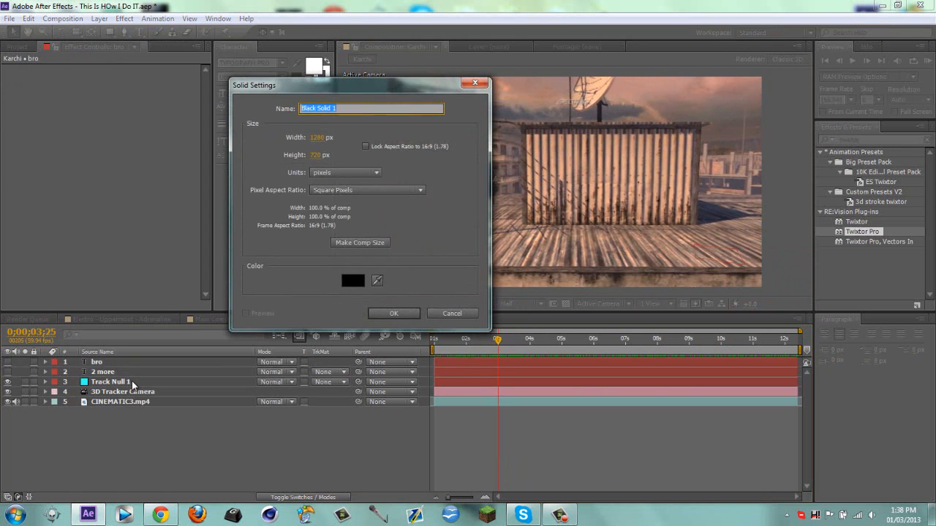
pyautogui.write('Element')
pyautogui.press('Return')
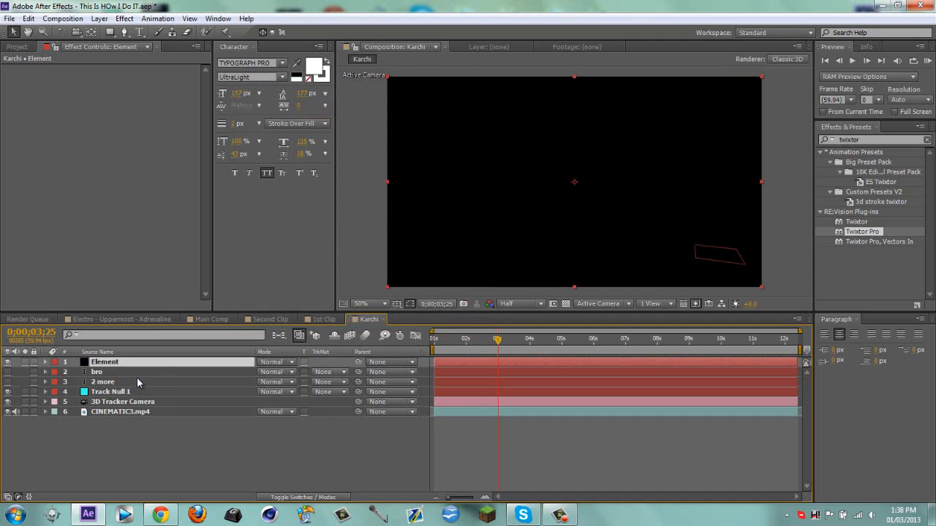
pyautogui.click(124, 18)
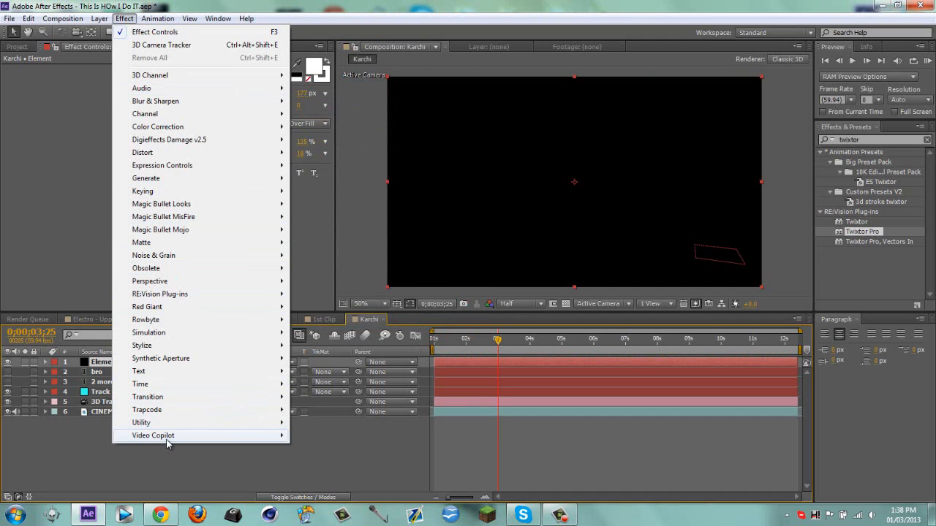
pyautogui.moveTo(170, 436)
pyautogui.click(320, 436)
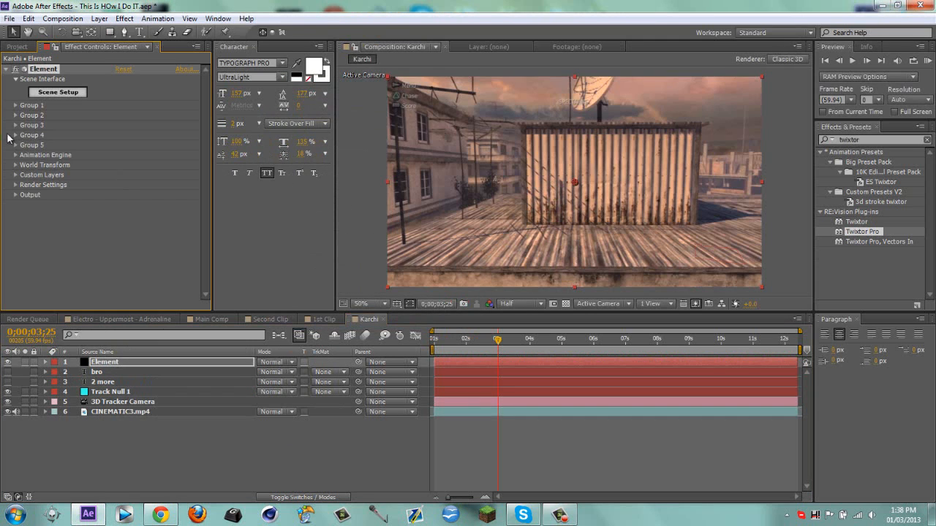
# Step: At 0;00;07;11, duplicate the CINEMATIC3.mp4 layer and remove the 3D Camera Tracker effect from the lower copy
pyautogui.click(621, 342)
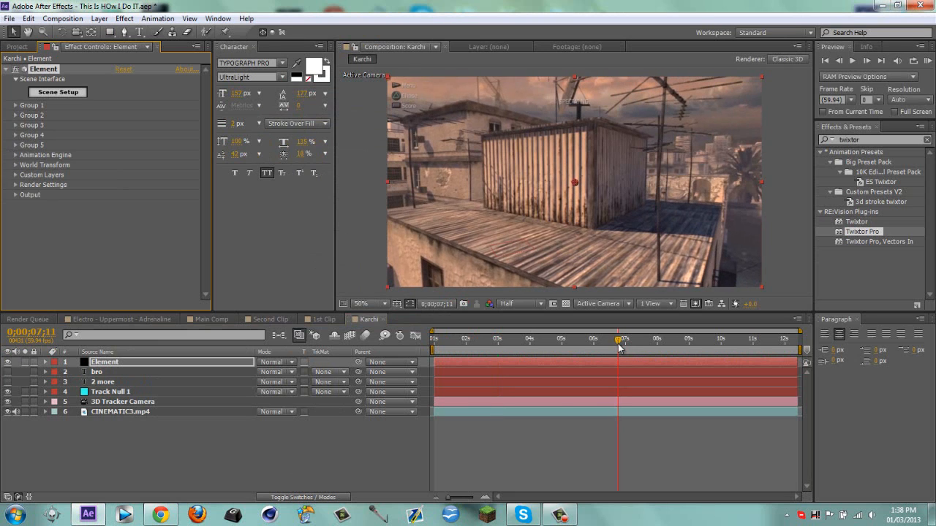
pyautogui.click(577, 412)
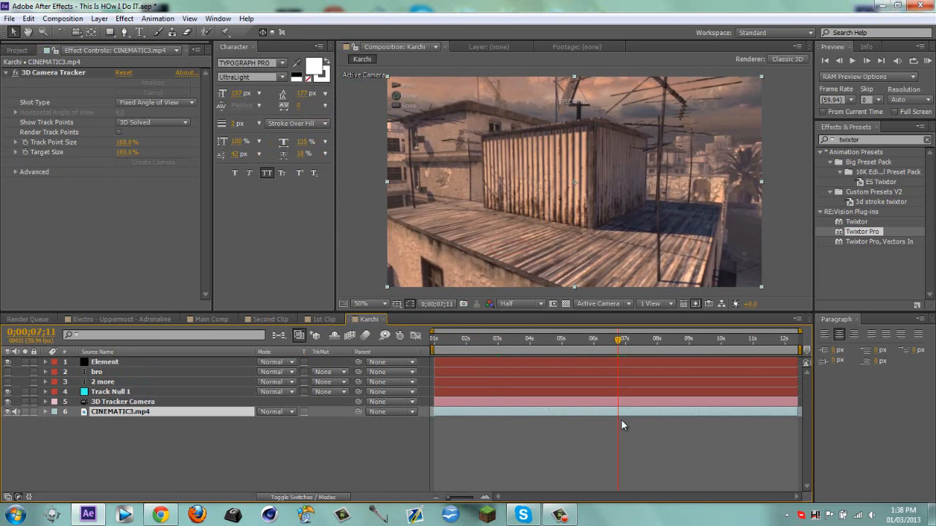
pyautogui.hotkey('ctrl', 'd')
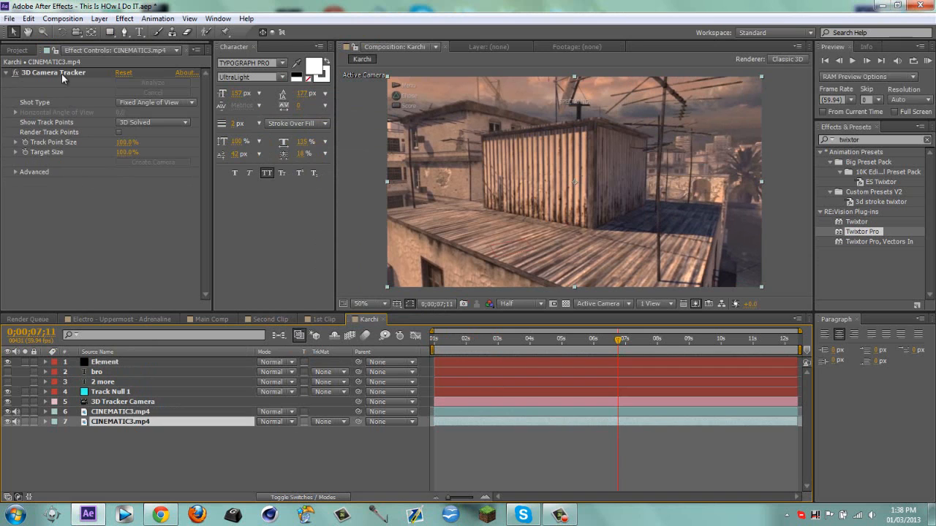
pyautogui.click(61, 74)
pyautogui.press('Delete')
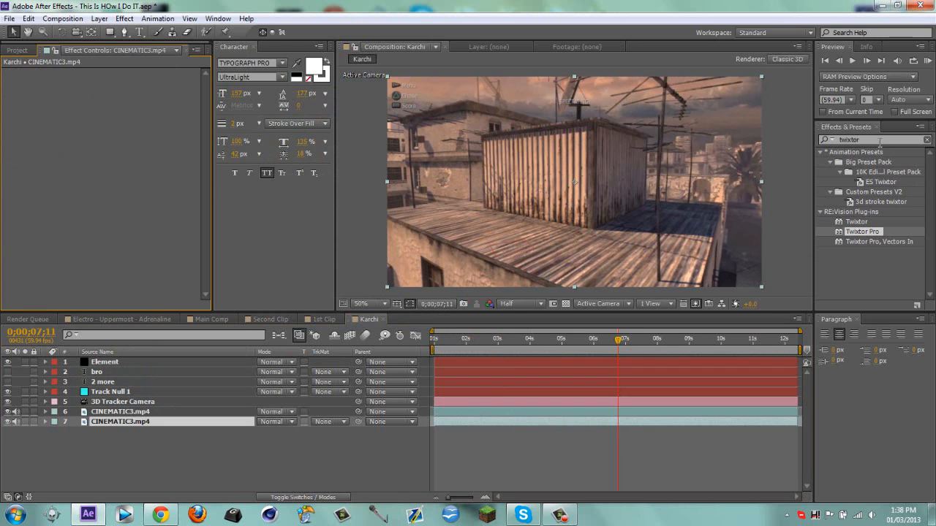
# Step: Apply Gaussian Blur to the lower CINEMATIC3.mp4 copy with a Blurriness of 27.4
pyautogui.doubleClick(879, 139)
pyautogui.write('gauss')
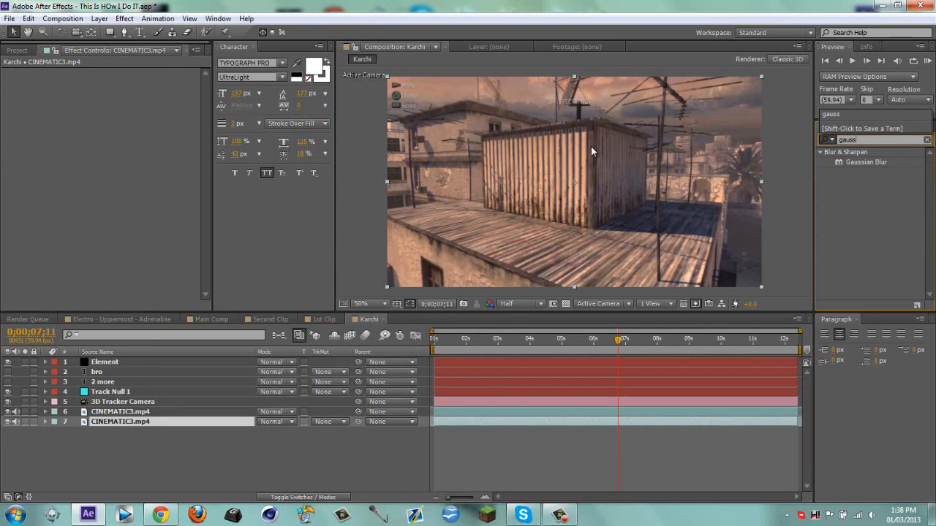
pyautogui.moveTo(867, 162); pyautogui.dragTo(658, 423)
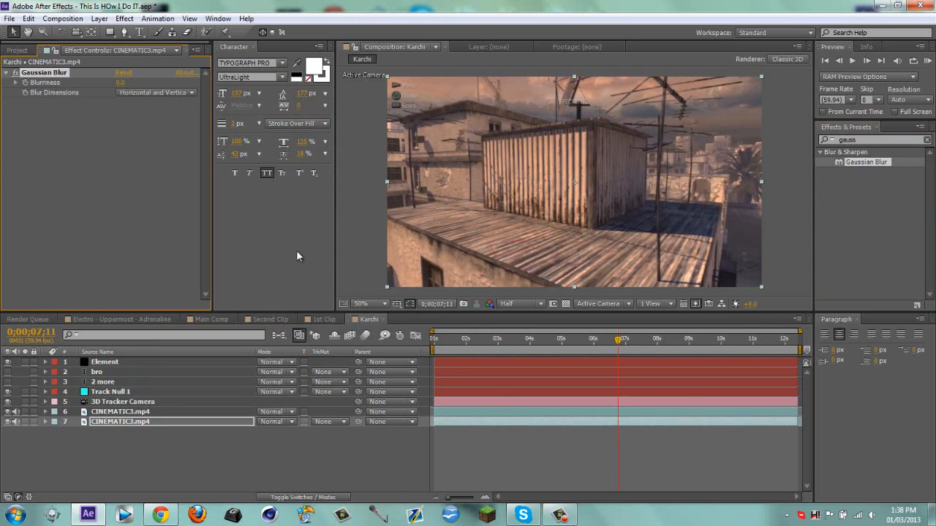
pyautogui.write('23')
pyautogui.press('BackSpace')
pyautogui.write('14525')
pyautogui.press('Return')
pyautogui.click(124, 463)
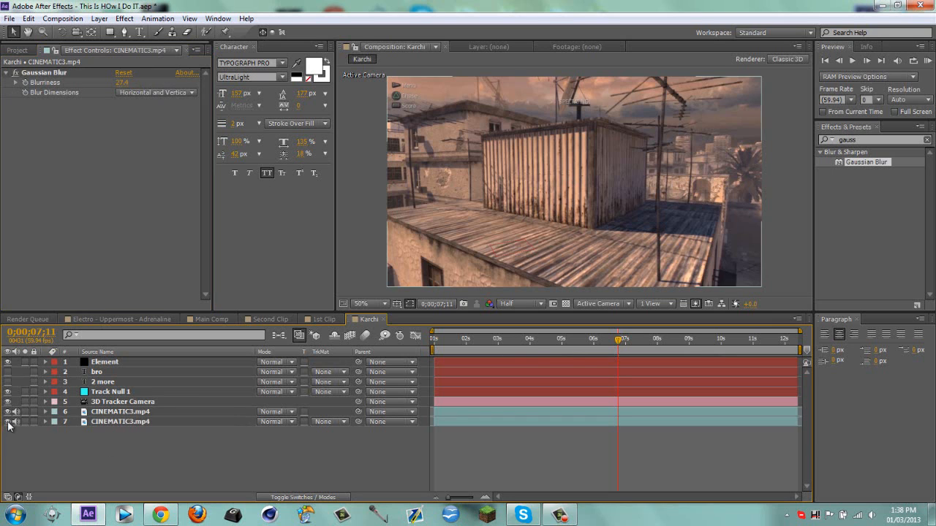
# Step: Hide and mute the blurred CINEMATIC3.mp4 copy, freeze its frame at 0;00;07;11 and move the current time to 0;00;01;42
pyautogui.click(15, 422)
pyautogui.rightClick(509, 423)
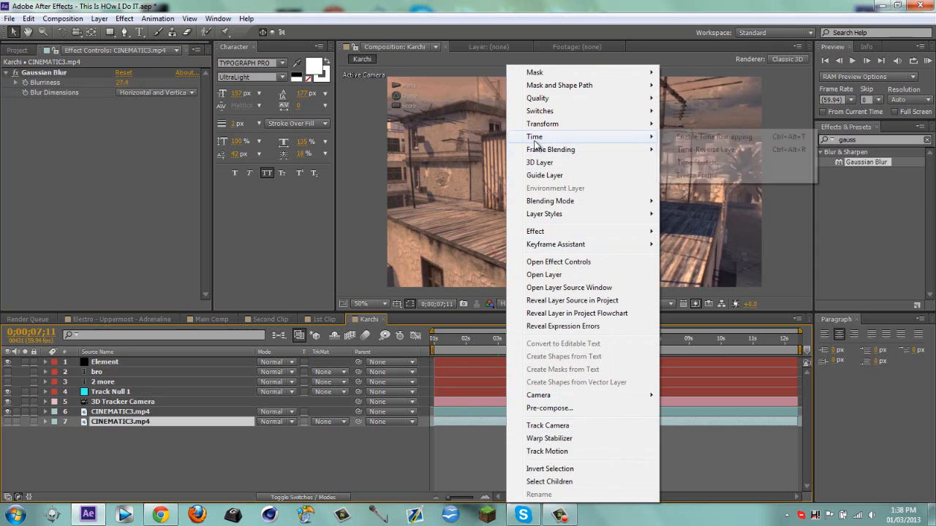
pyautogui.click(698, 176)
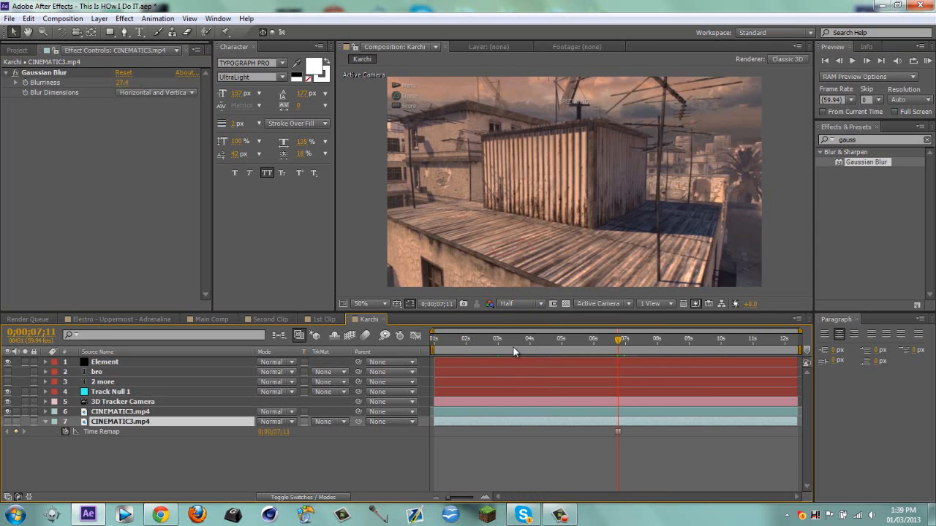
pyautogui.click(442, 348)
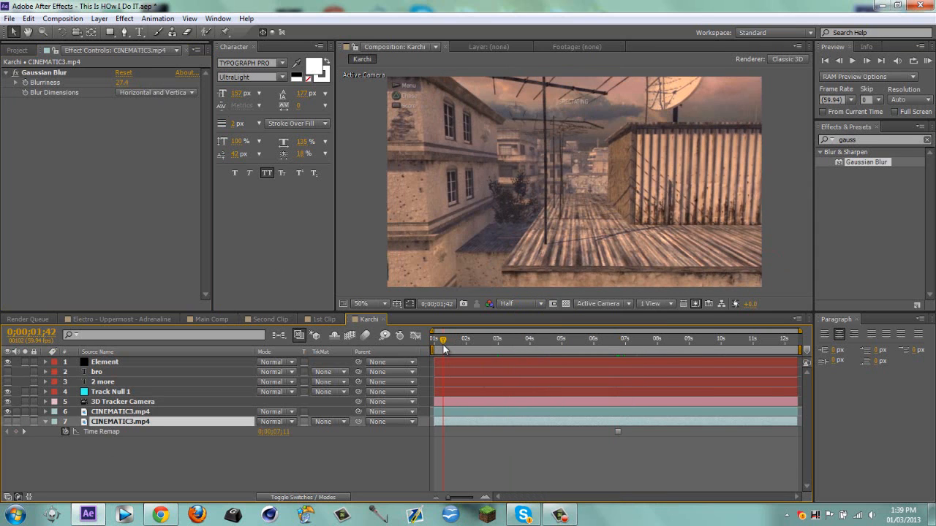
pyautogui.click(211, 480)
# Step: Set the Element effect's custom texture map Layer 1 to the blurred CINEMATIC3.mp4 copy, layer 7
pyautogui.click(102, 362)
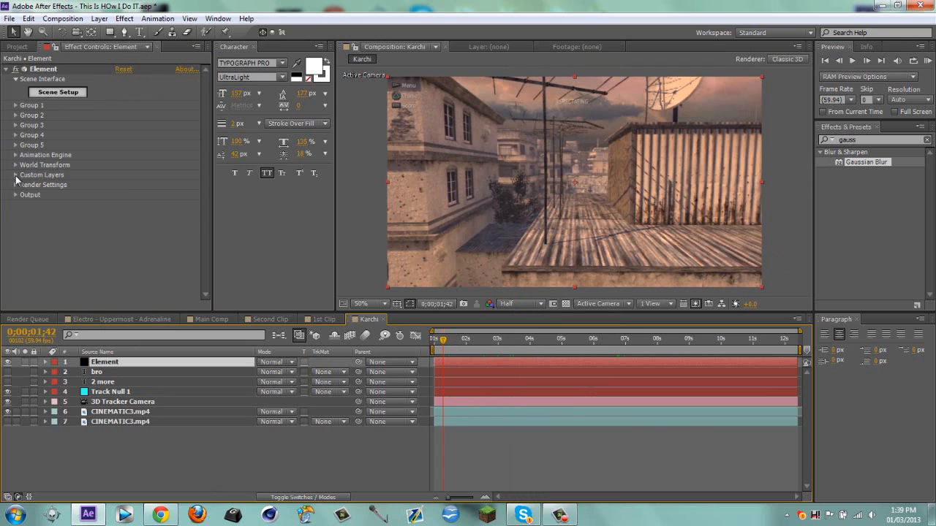
pyautogui.click(16, 176)
pyautogui.click(26, 195)
pyautogui.click(130, 207)
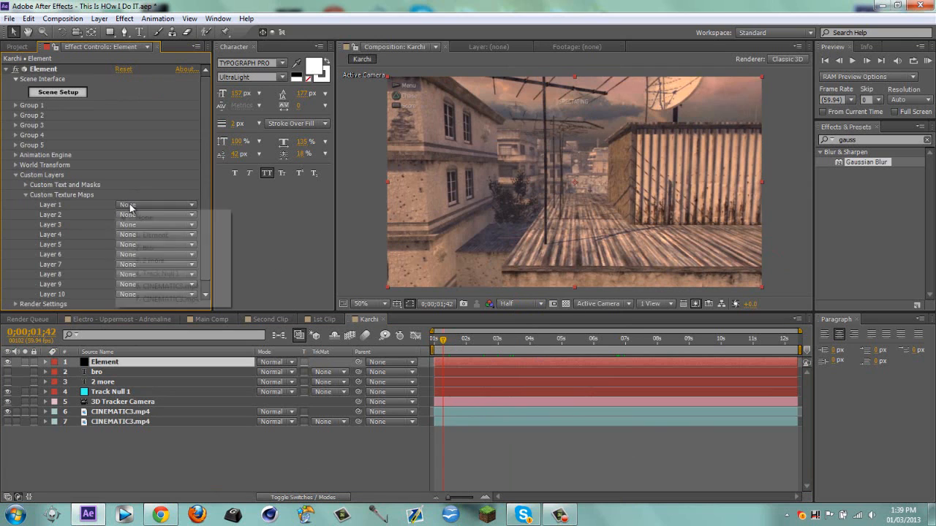
pyautogui.click(167, 300)
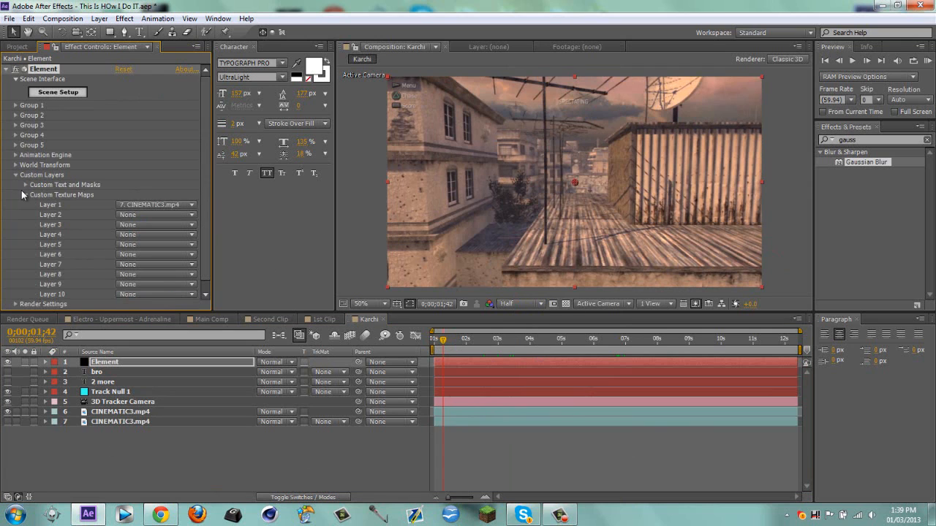
# Step: Rename the blurred CINEMATIC3.mp4 copy, layer 7, as frozen
pyautogui.click(131, 413)
pyautogui.click(135, 421)
pyautogui.press('Return')
pyautogui.write('froz')
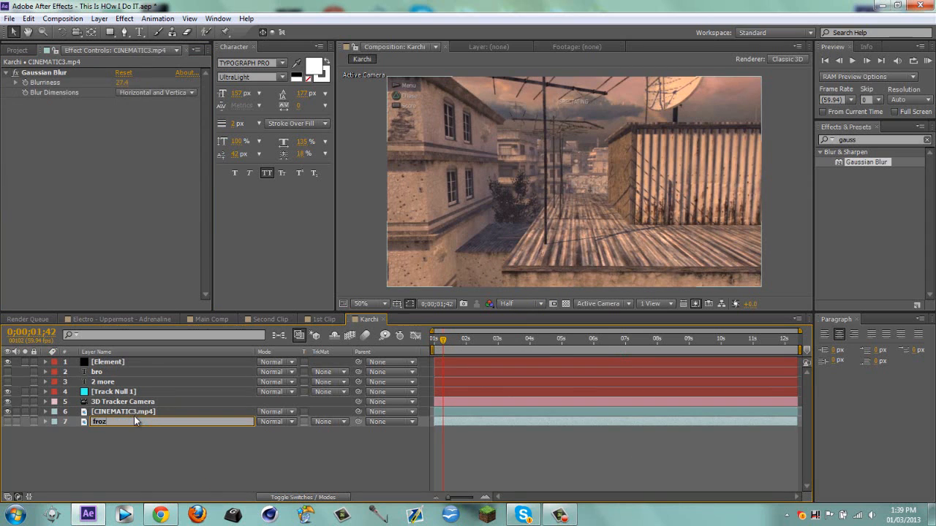
pyautogui.write('en')
pyautogui.press('Return')
# Step: Set Path Layer 1 in the Element effect's custom text and masks to the "2 more" layer
pyautogui.click(111, 362)
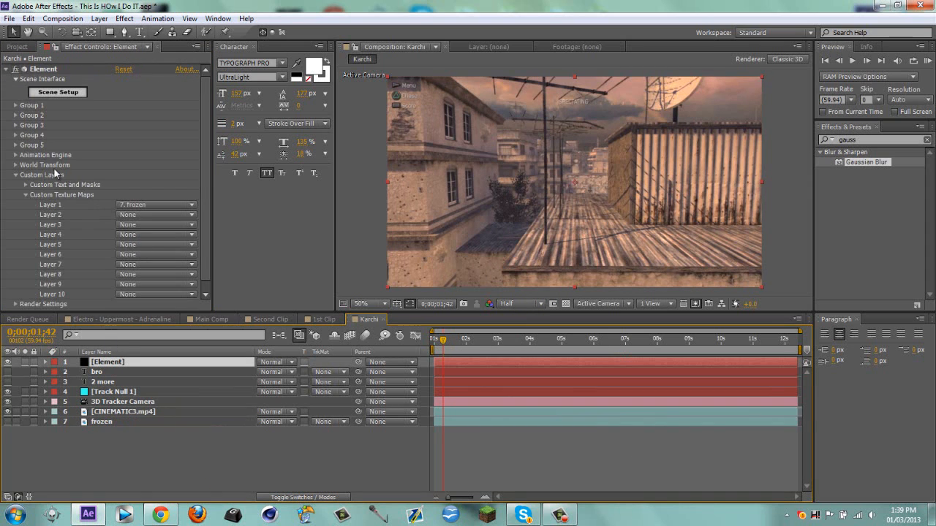
pyautogui.click(25, 195)
pyautogui.click(26, 184)
pyautogui.click(130, 195)
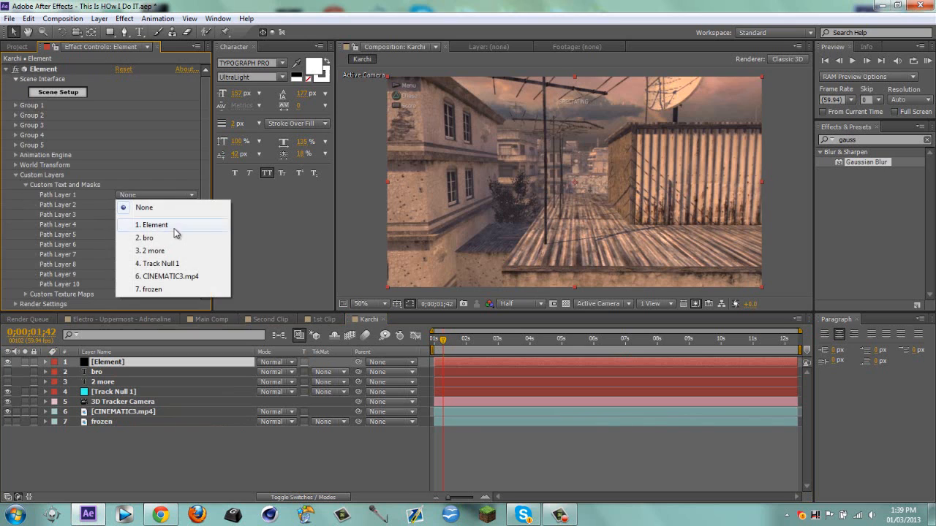
pyautogui.click(165, 250)
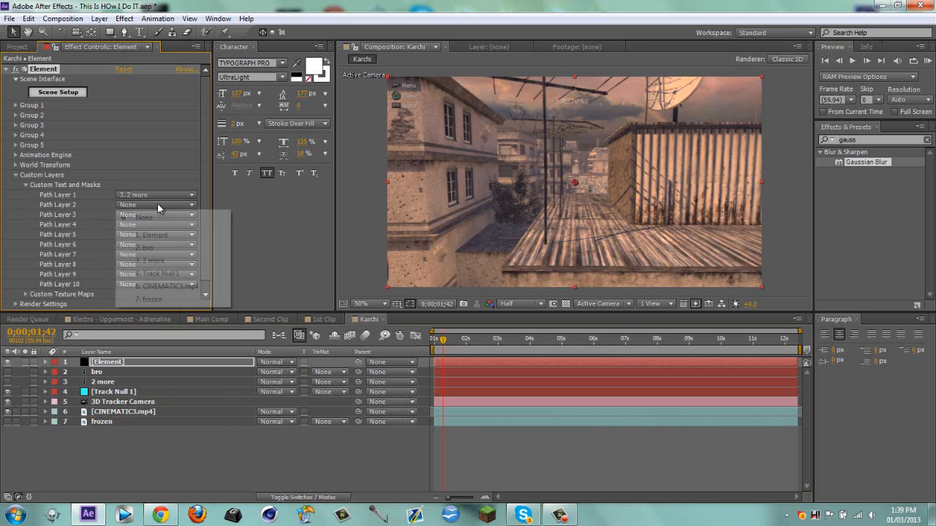
# Step: Set Path Layer 2 in the Element effect's custom text and masks to the "bro" layer and collapse the custom layers settings
pyautogui.click(157, 204)
pyautogui.click(161, 253)
pyautogui.click(16, 176)
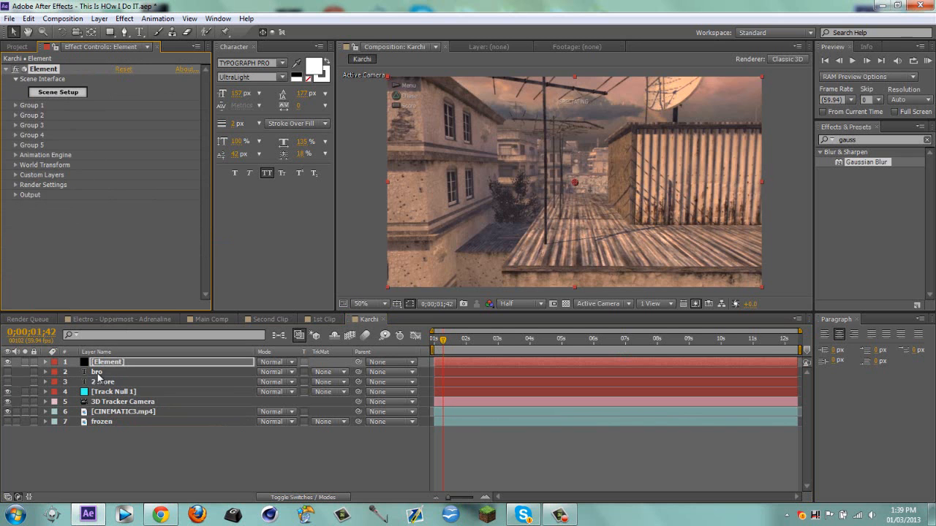
pyautogui.click(65, 96)
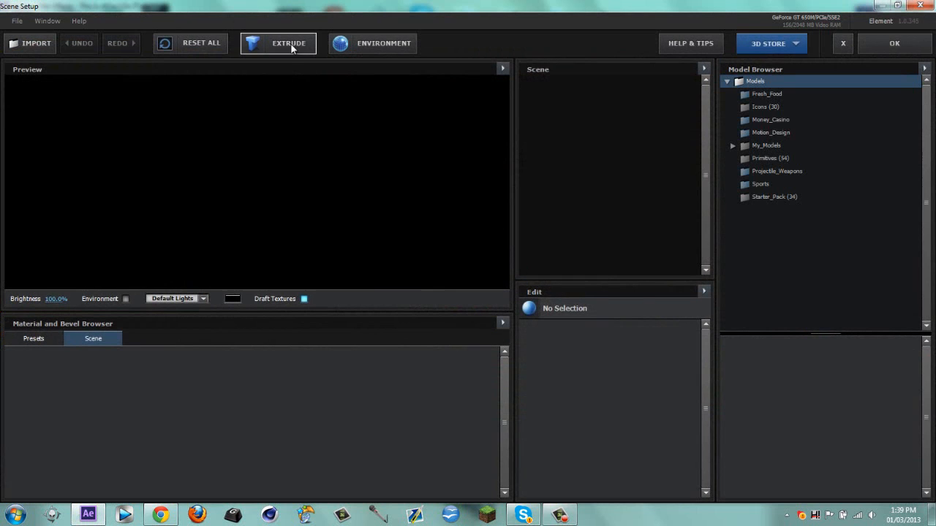
pyautogui.click(290, 45)
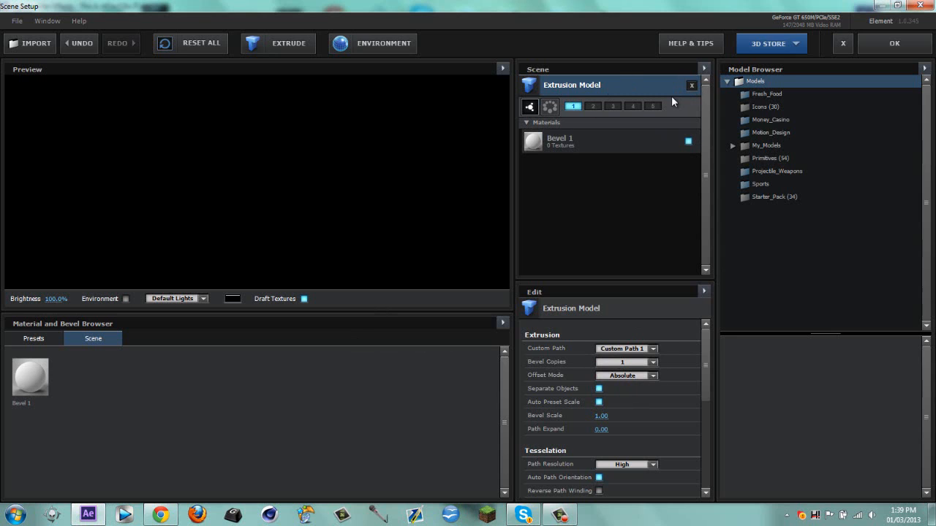
pyautogui.click(691, 84)
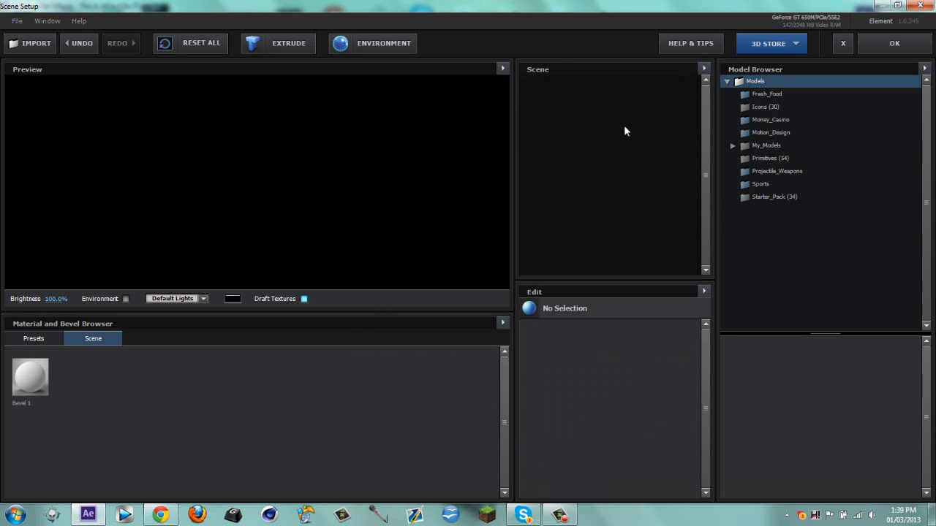
pyautogui.click(920, 5)
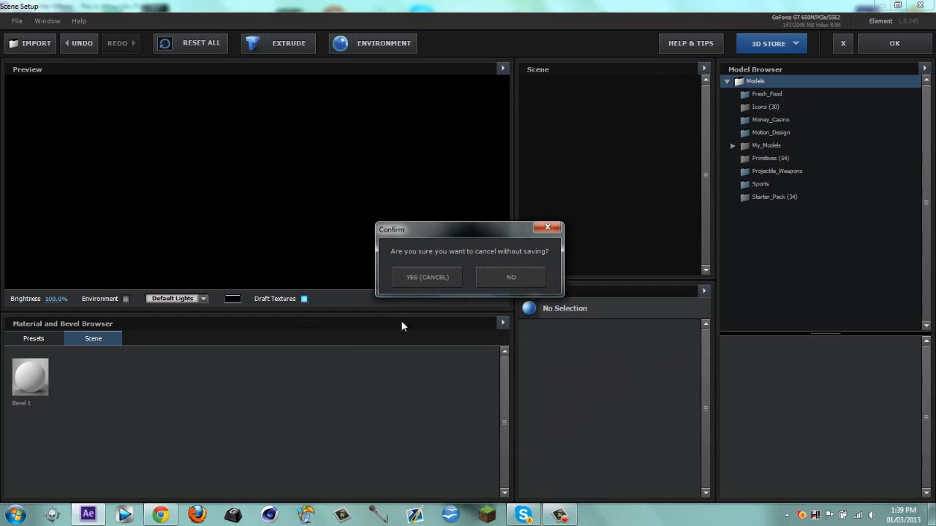
pyautogui.click(428, 277)
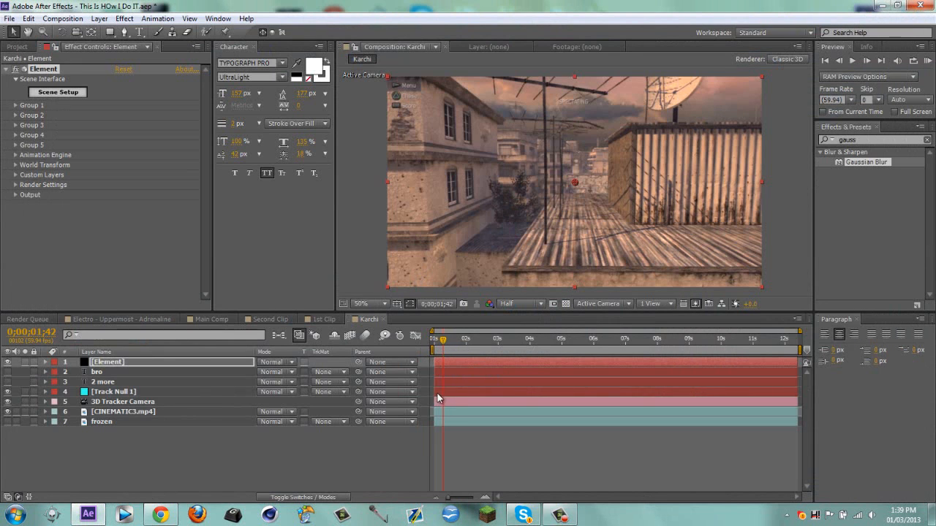
# Step: Move the current time to 0;00;03;09 and delete the Element effect together with its Element layer from the Karchi composition
pyautogui.moveTo(443, 340); pyautogui.dragTo(492, 346)
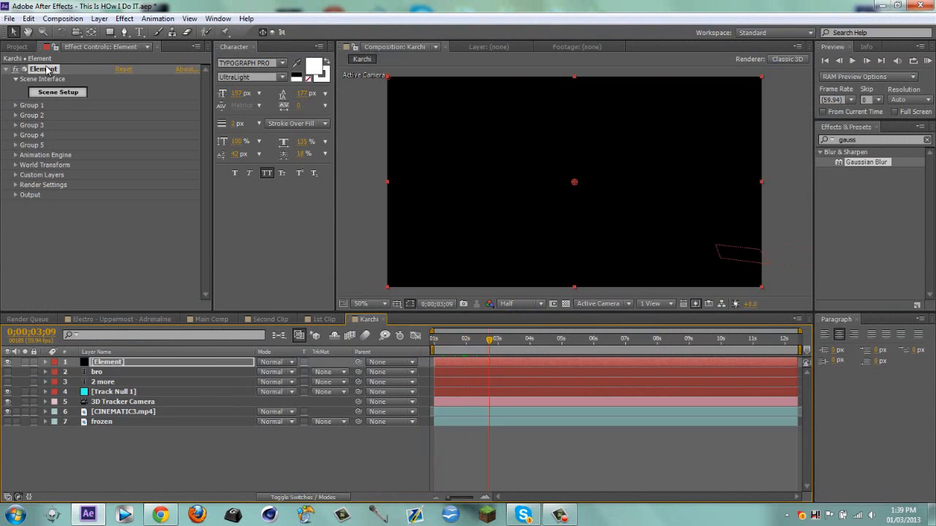
pyautogui.click(47, 68)
pyautogui.press('Delete')
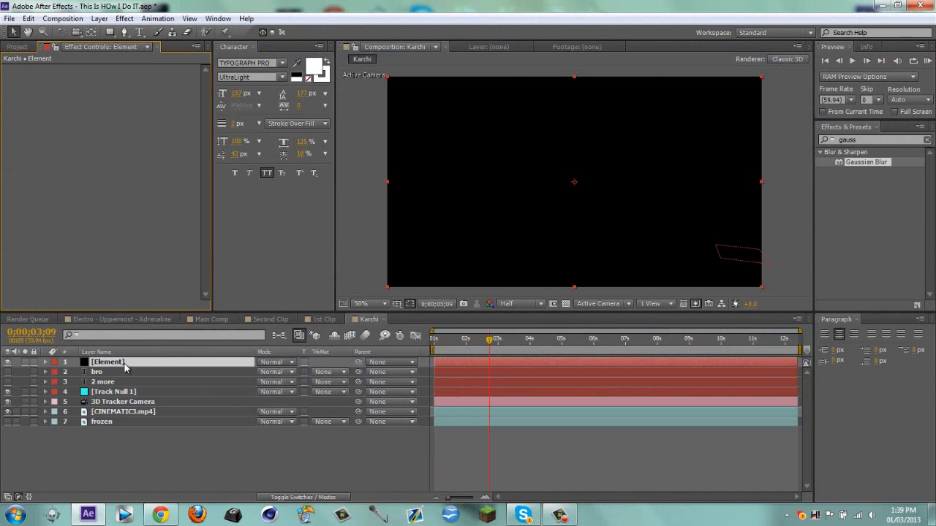
pyautogui.click(124, 366)
pyautogui.press('Delete')
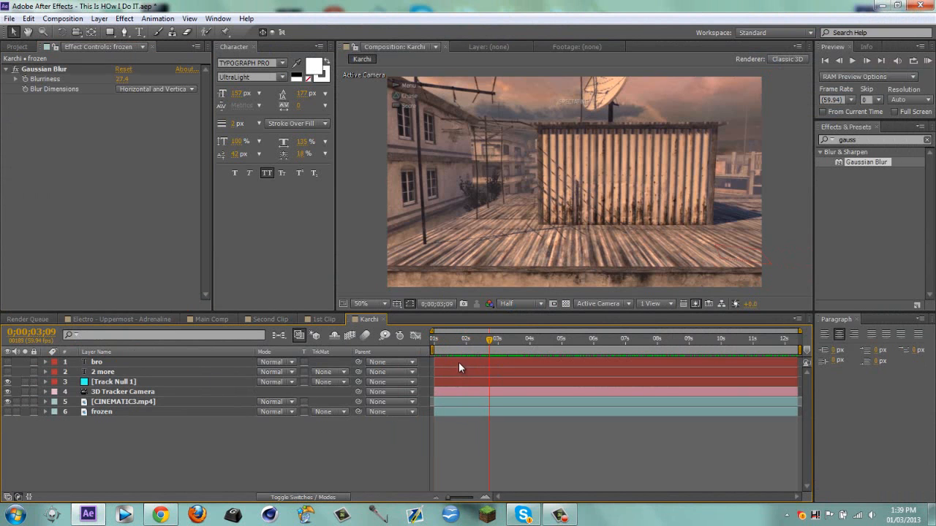
# Step: Move the current time to 0;00;02;58, save the project and close the program
pyautogui.moveTo(444, 340); pyautogui.dragTo(483, 337)
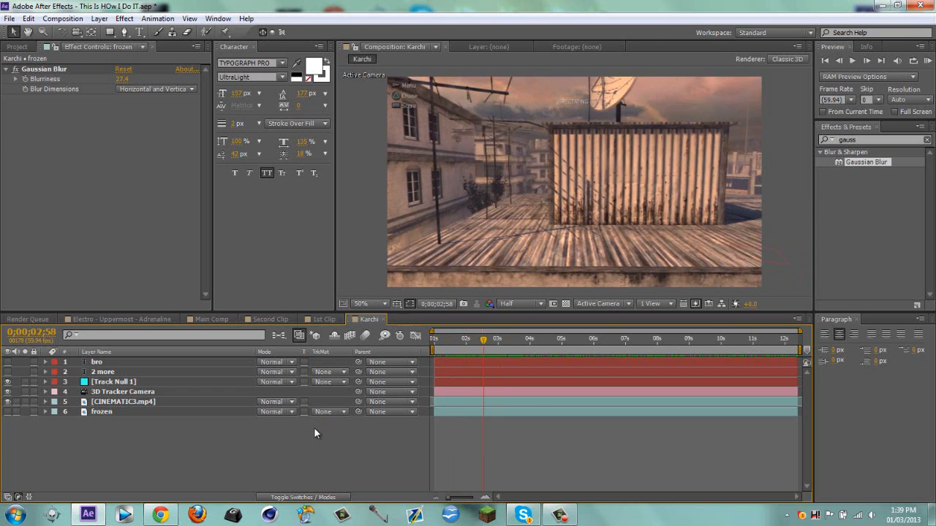
pyautogui.hotkey('ctrl', 's')
pyautogui.click(926, 7)
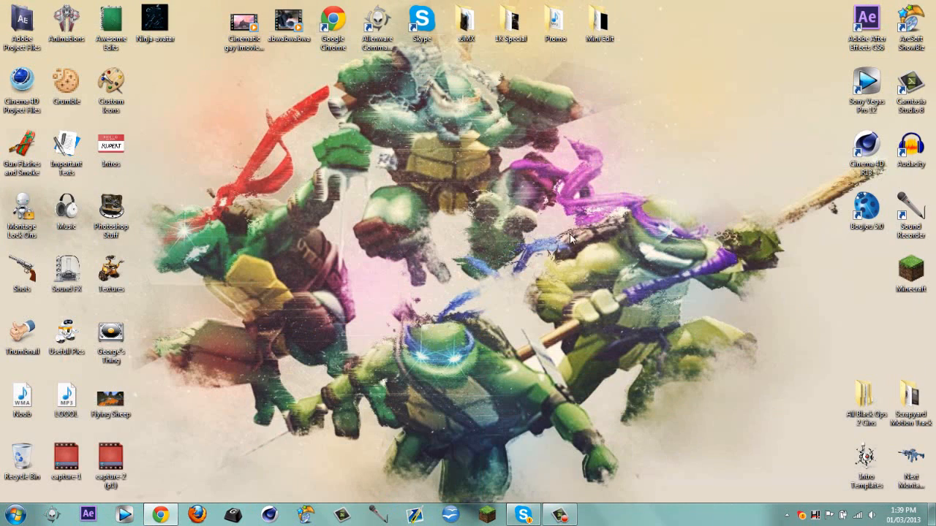
pyautogui.click(560, 515)
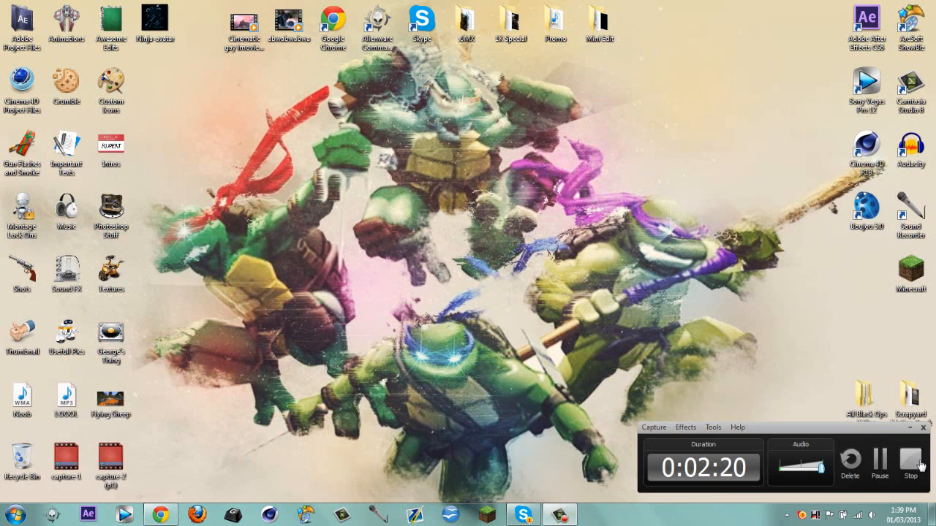